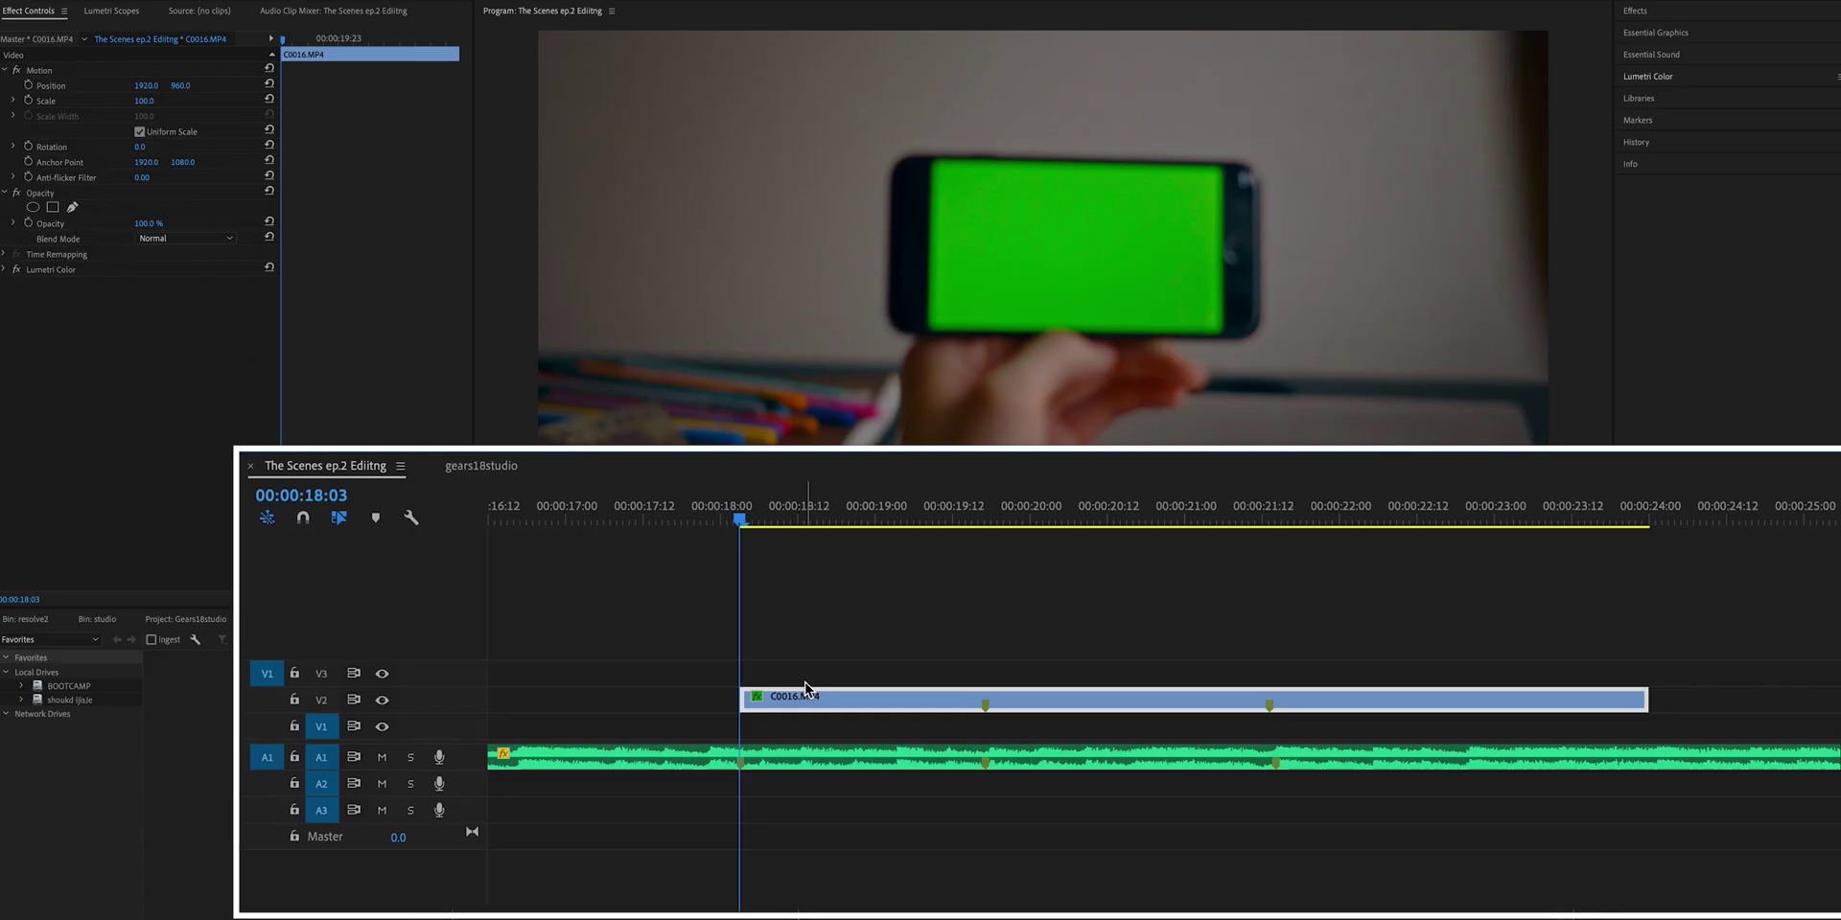
Step: Place clip C0019.MP4 on V1 beneath C0016.MP4, with its start aligned to the start of C0016.MP4
{"action": "scroll", "coordinate": [844, 695], "scroll_direction": "down", "scroll_amount": 15}
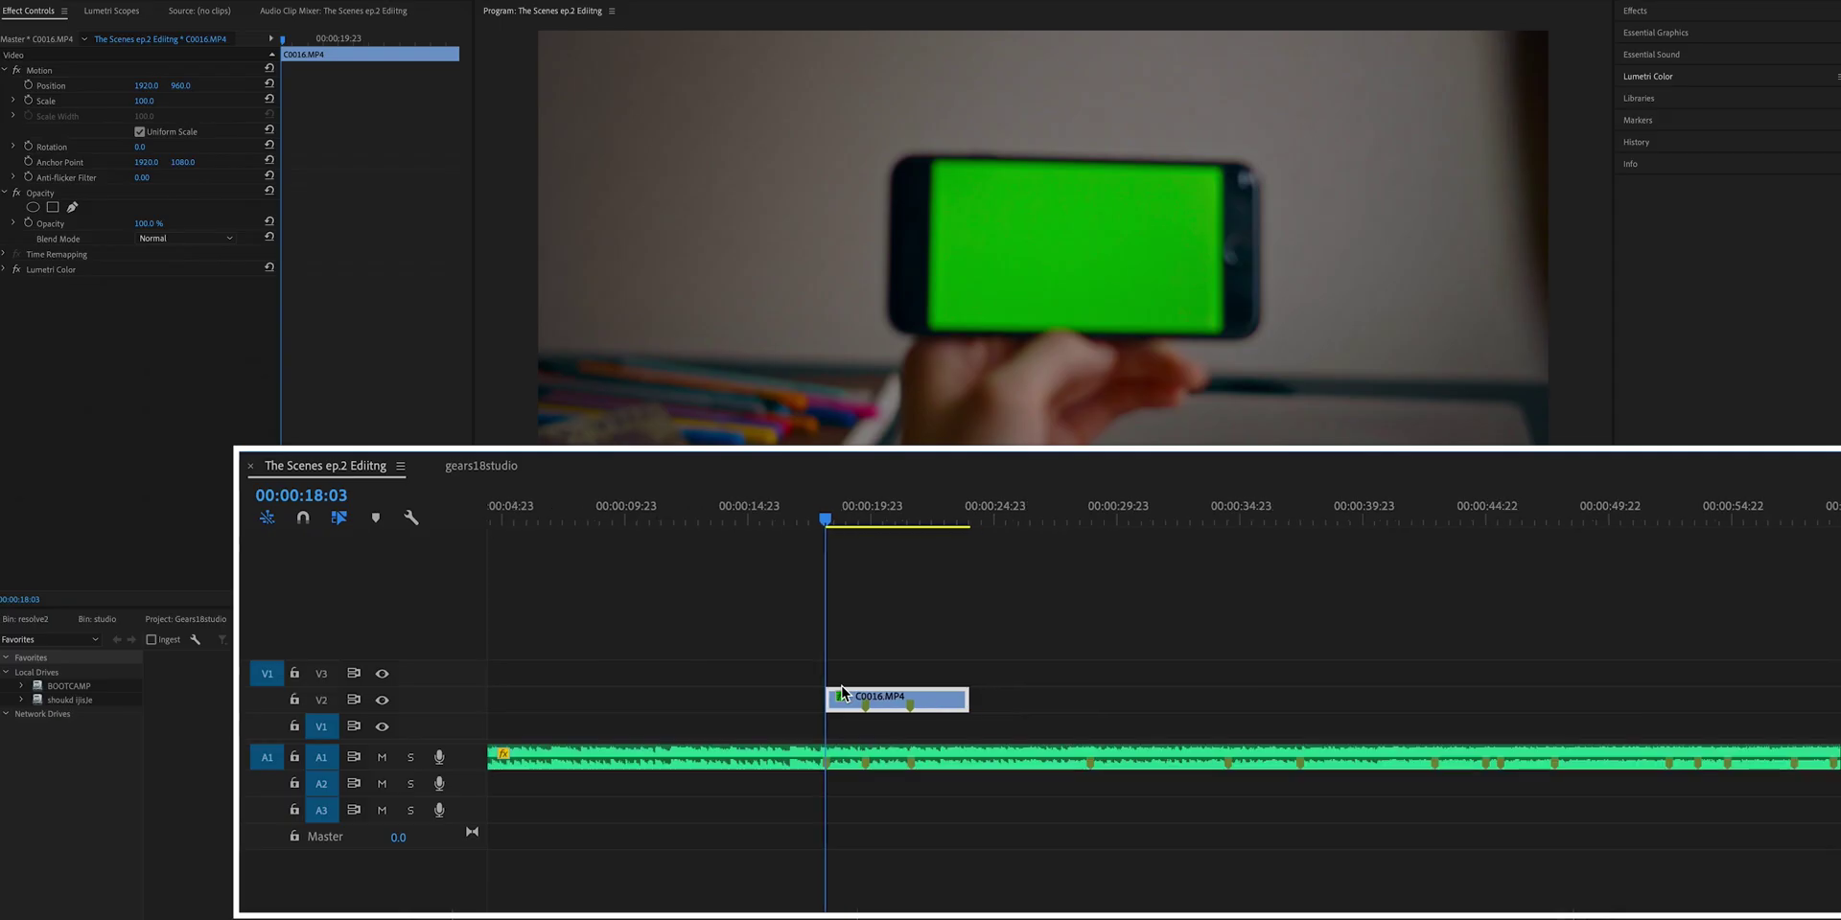
{"action": "left_click_drag", "start_coordinate": [1125, 691], "coordinate": [573, 714]}
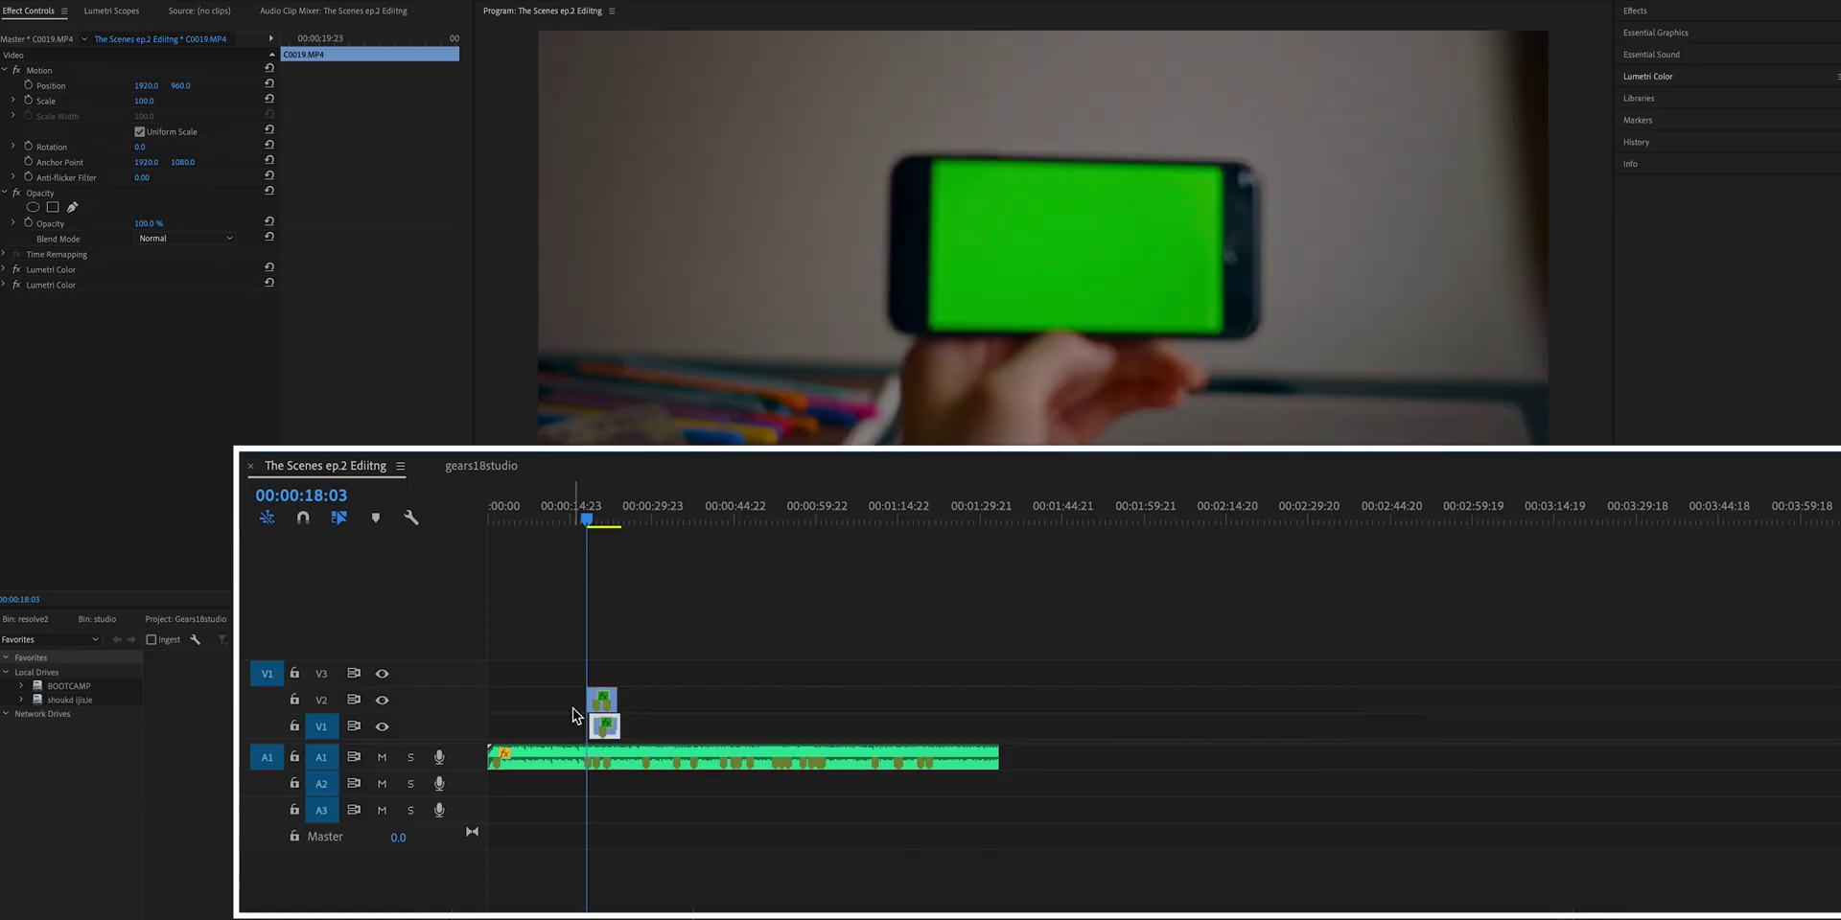
{"action": "scroll", "coordinate": [574, 716], "scroll_direction": "up", "scroll_amount": 10}
{"action": "scroll", "coordinate": [711, 726], "scroll_direction": "up", "scroll_amount": 7}
{"action": "left_click_drag", "start_coordinate": [734, 726], "coordinate": [544, 726]}
{"action": "key", "text": "minus"}
{"action": "key", "text": "minus"}
{"action": "key", "text": "minus"}
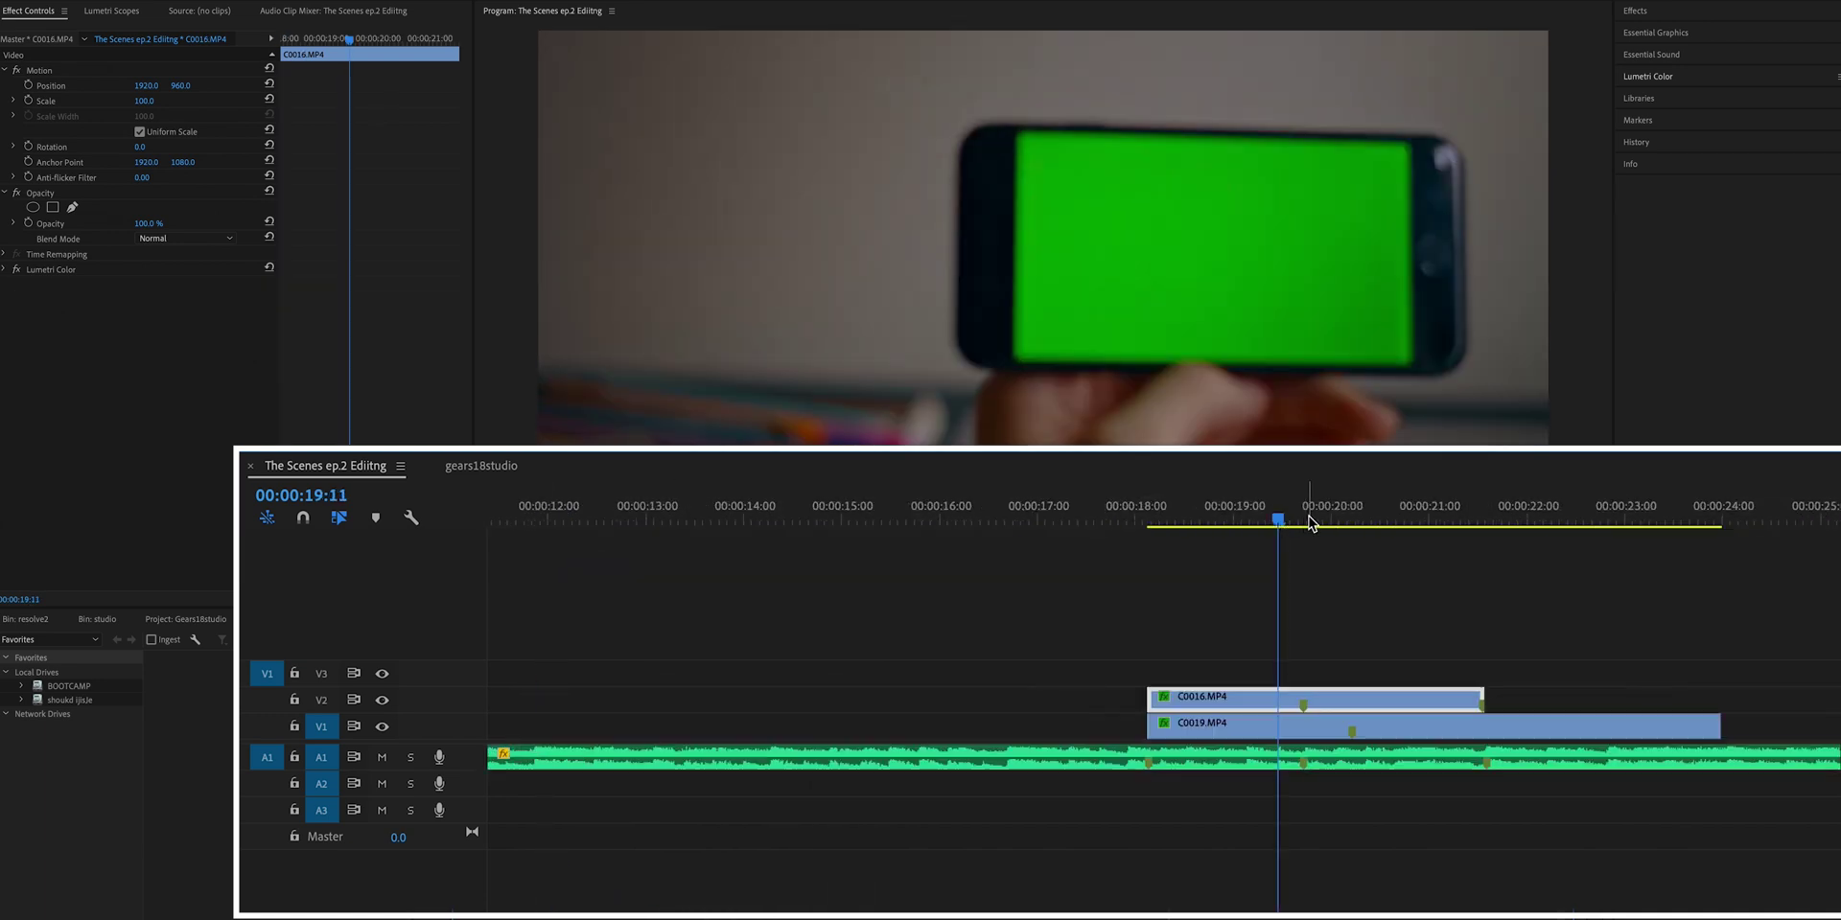
Step: View the frame near the first marker of C0016.MP4, at 00:00:19:16
{"action": "left_click", "coordinate": [1309, 521]}
{"action": "key", "text": "equal"}
{"action": "key", "text": "equal"}
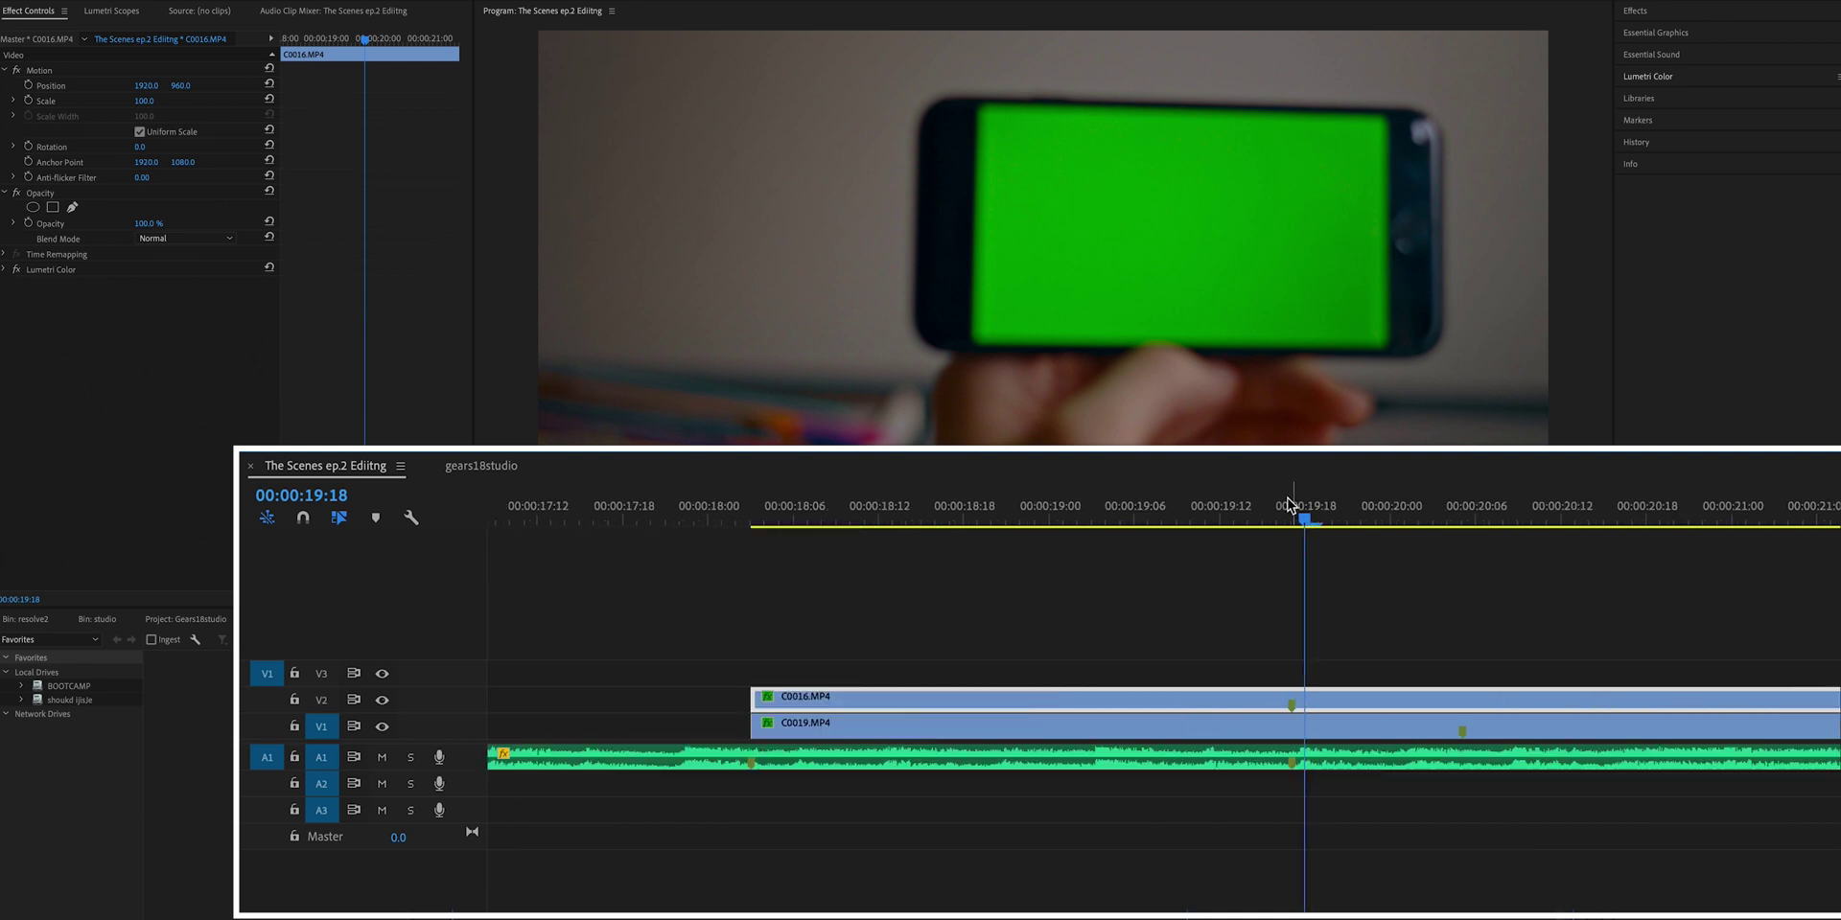
{"action": "left_click", "coordinate": [1285, 520]}
{"action": "key", "text": "minus"}
{"action": "key", "text": "minus"}
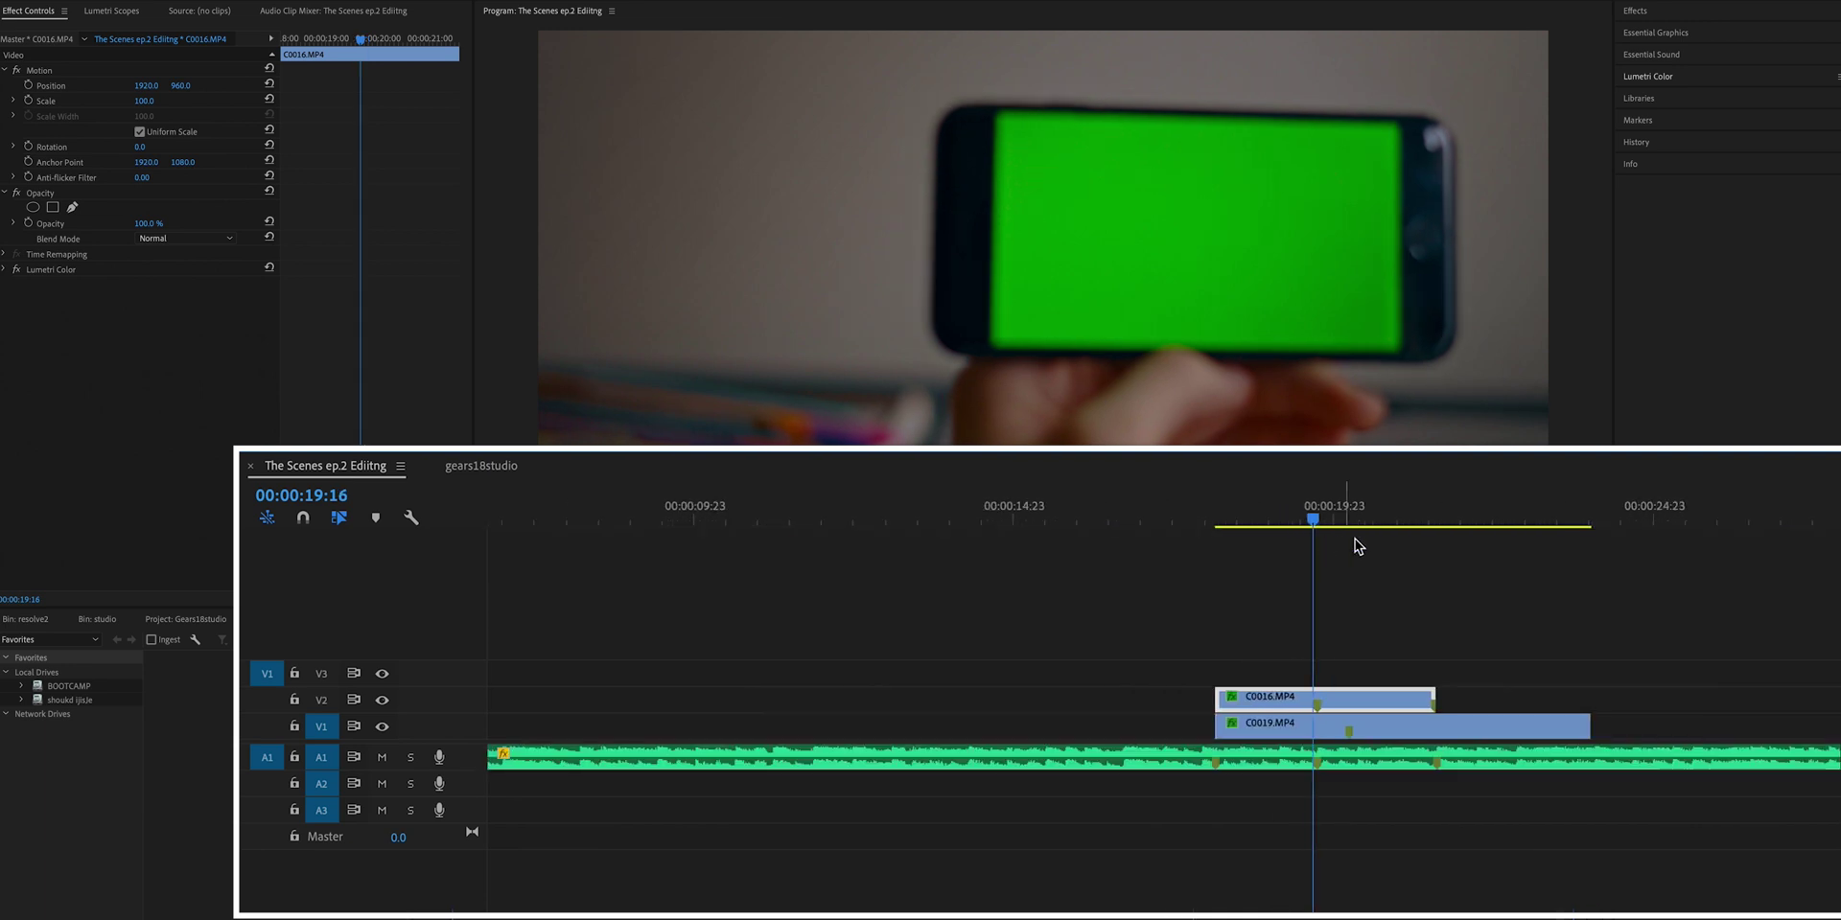
Step: At 00:00:21:13, set C0016.MP4's Scale to 216 and Position to 1196, 1417, and start keyframing both properties
{"action": "left_click", "coordinate": [1429, 508]}
{"action": "key", "text": "equal"}
{"action": "key", "text": "equal"}
{"action": "key", "text": "equal"}
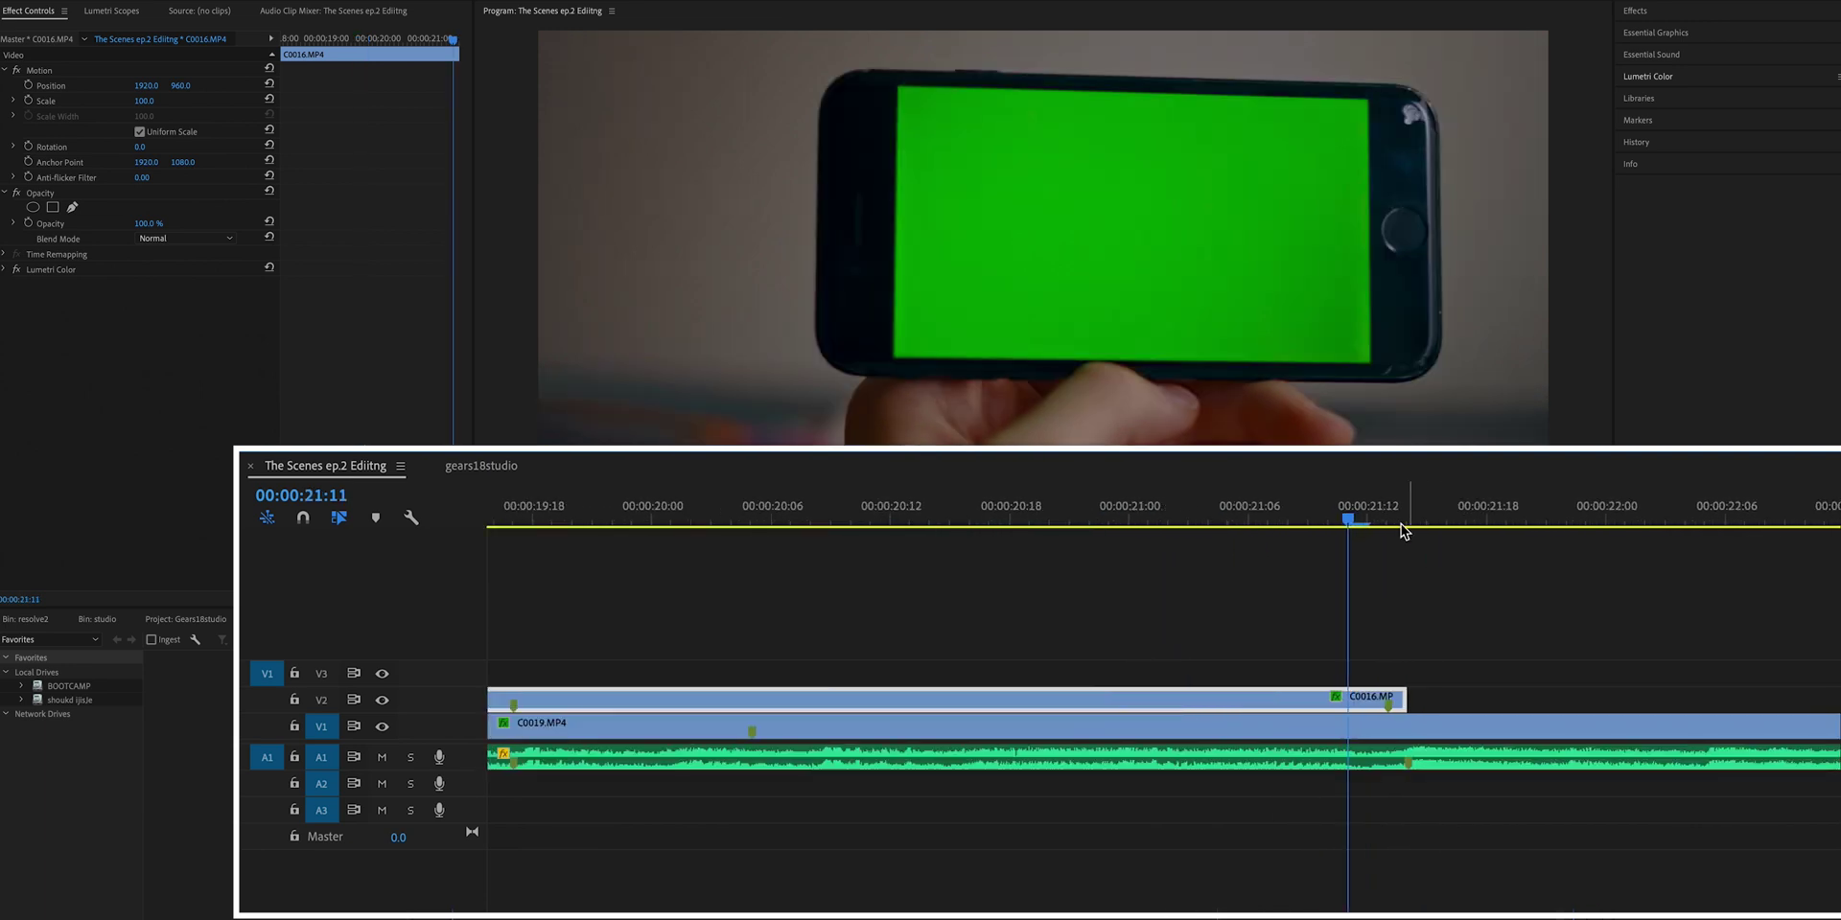
{"action": "left_click", "coordinate": [1389, 519]}
{"action": "key", "text": "minus"}
{"action": "key", "text": "equal"}
{"action": "key", "text": "equal"}
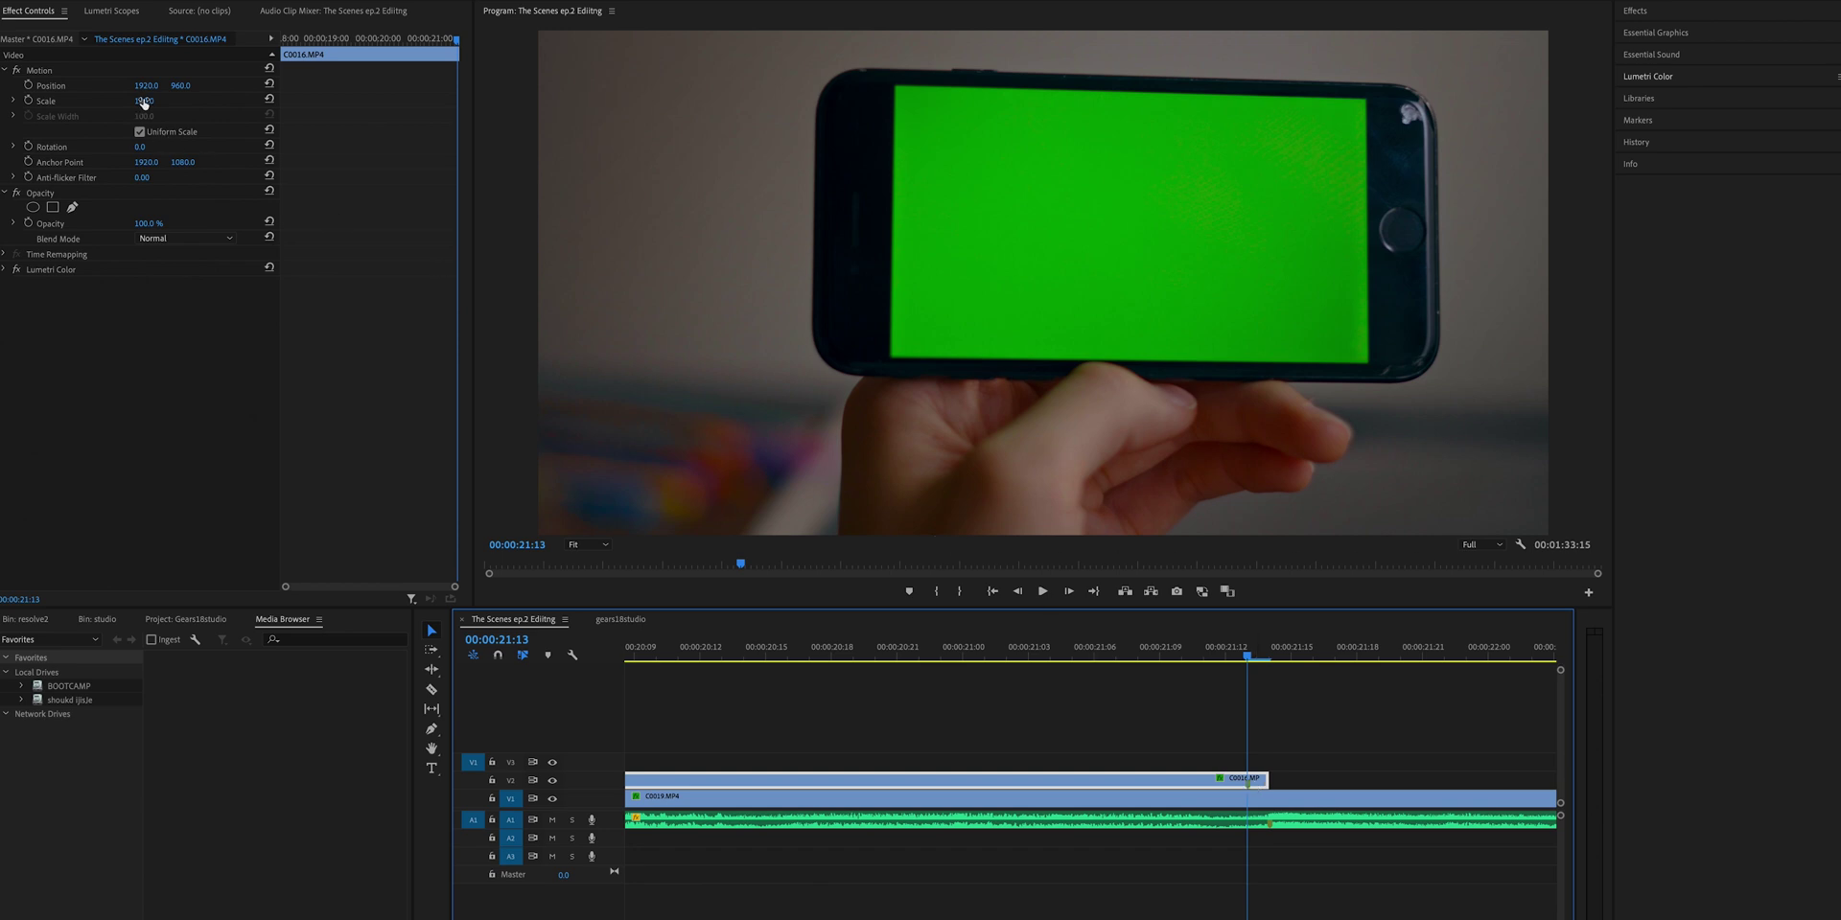
{"action": "left_click_drag", "start_coordinate": [253, 131], "coordinate": [363, 130]}
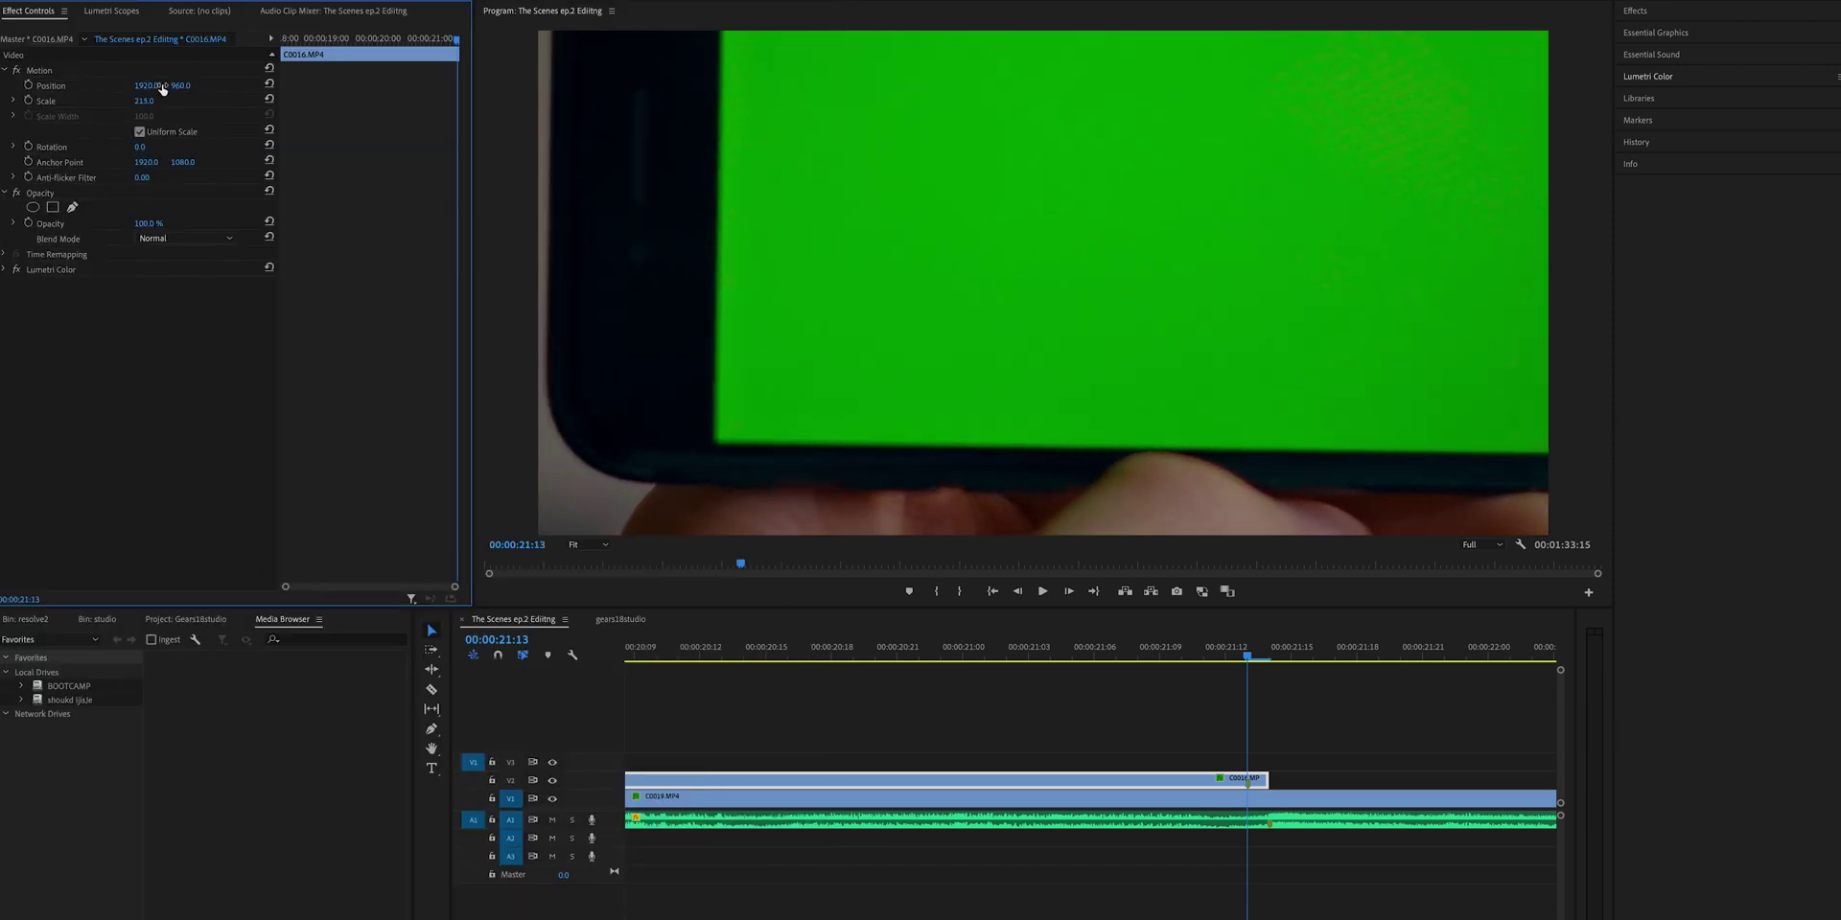
{"action": "left_click_drag", "start_coordinate": [148, 90], "coordinate": [264, 86]}
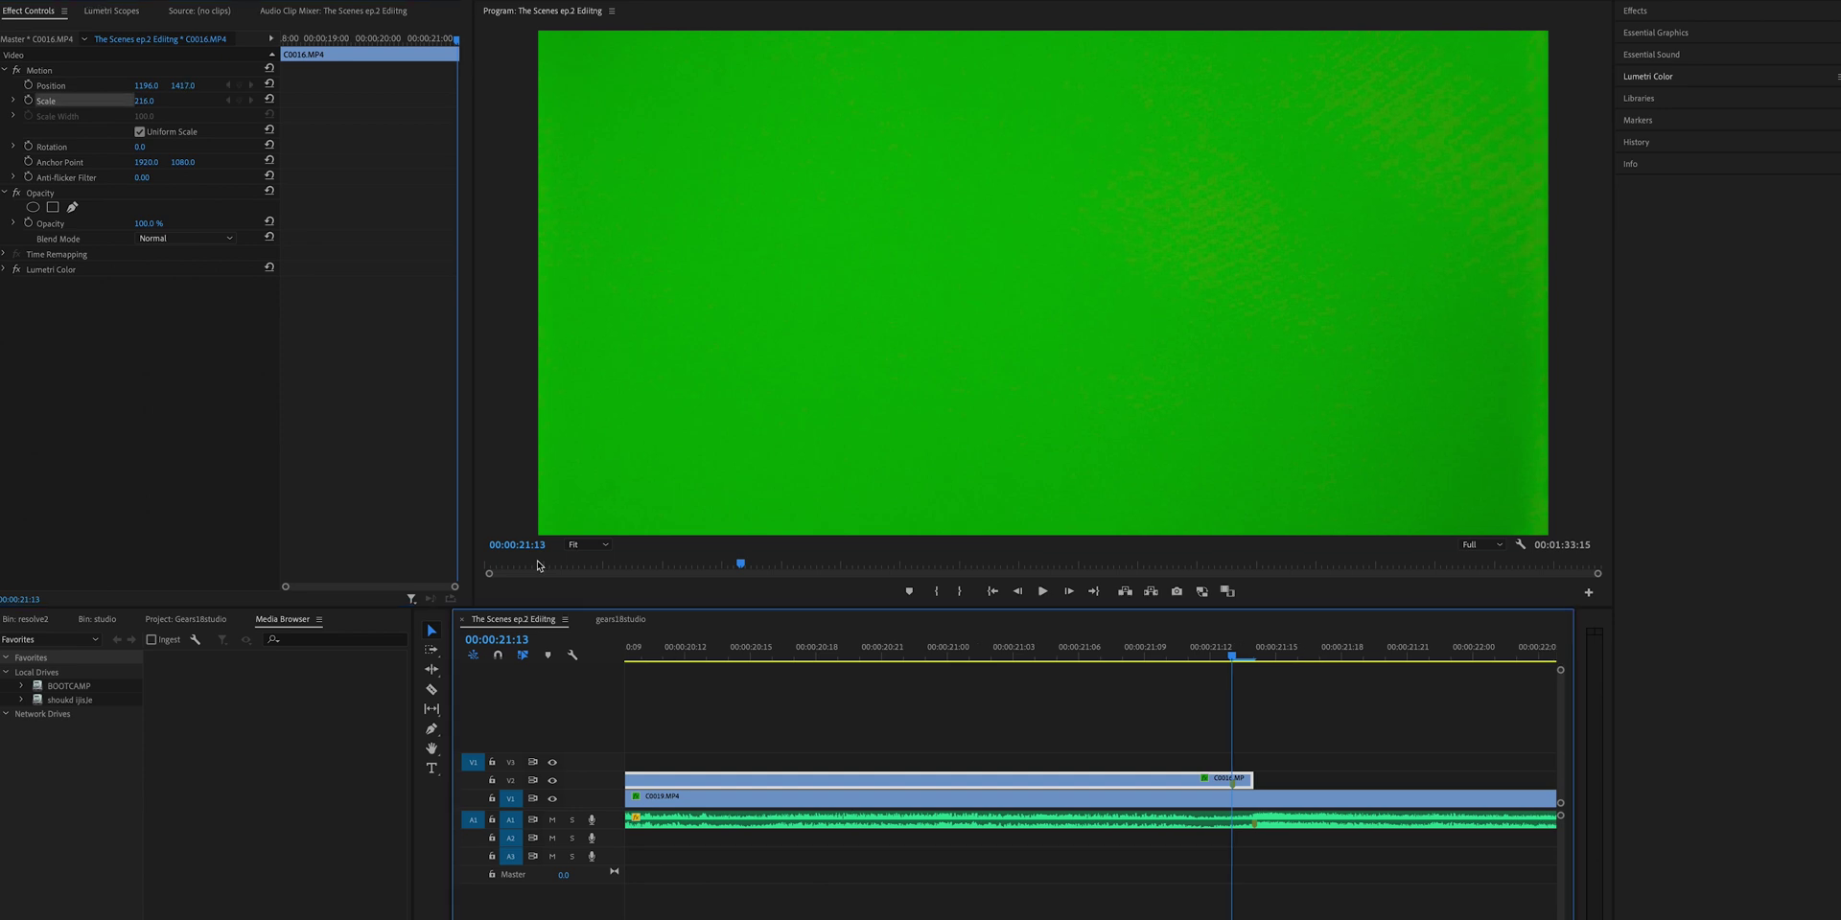
{"action": "left_click", "coordinate": [49, 102]}
{"action": "left_click", "coordinate": [49, 129]}
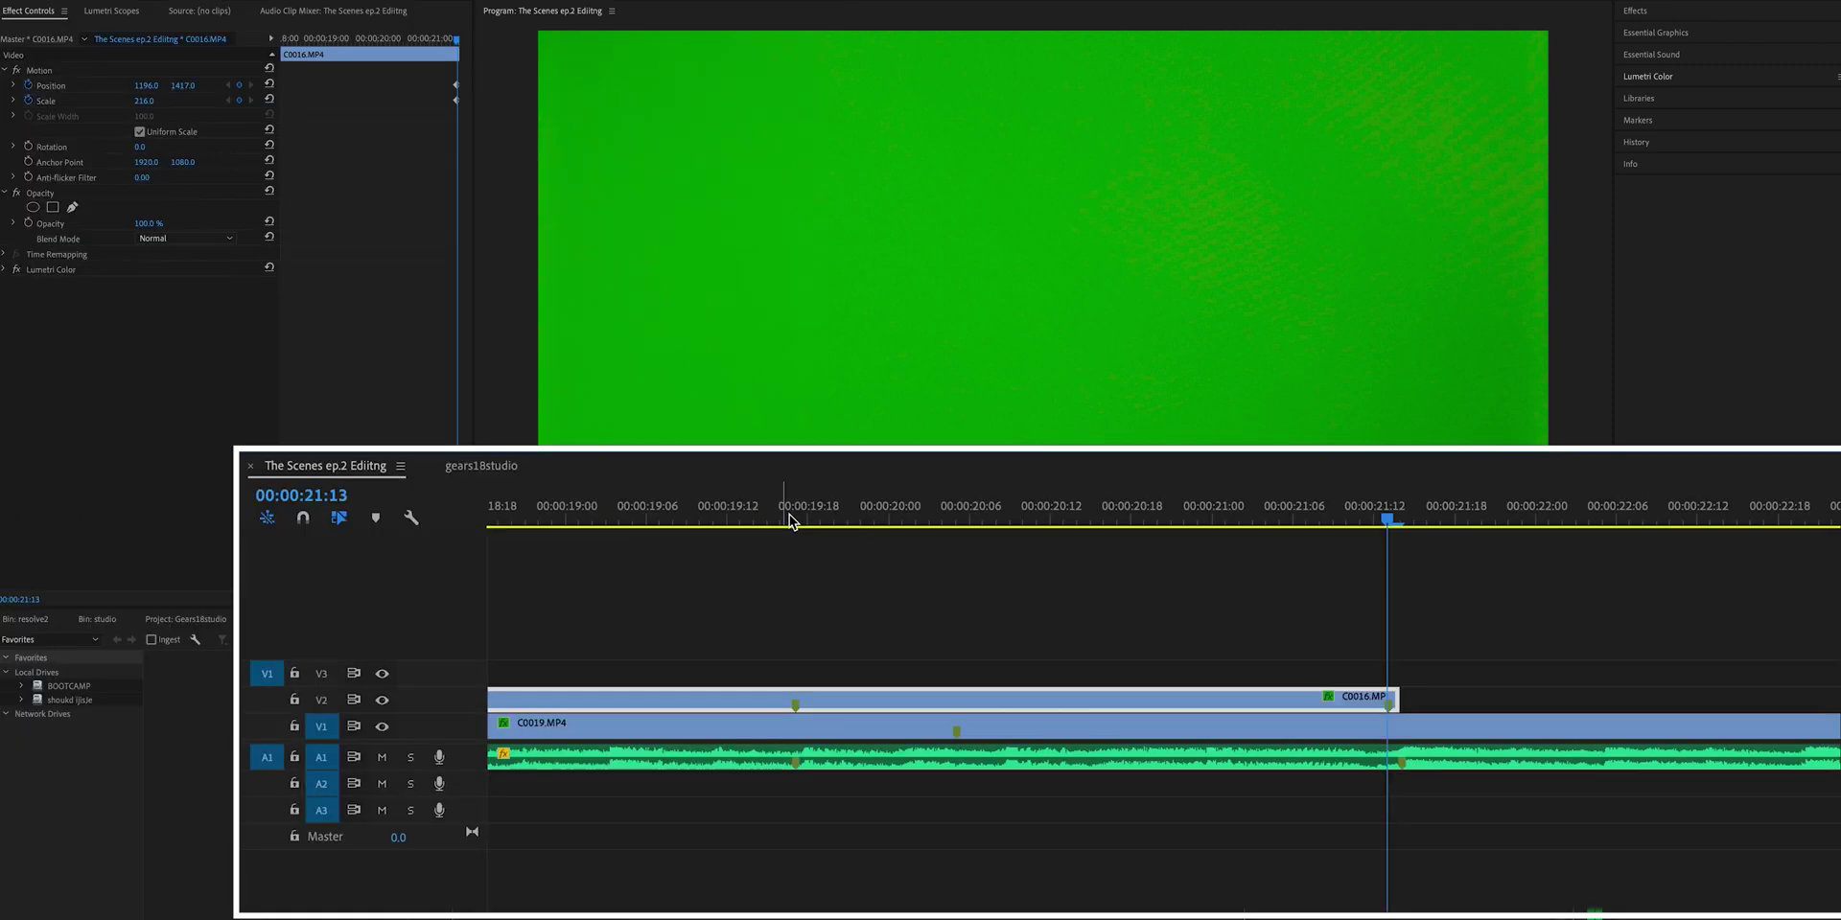
Step: At the first marker, 00:00:19:17, reset C0016.MP4's Position to 1920, 960 and Scale to 100 as keyframes
{"action": "left_click", "coordinate": [788, 521]}
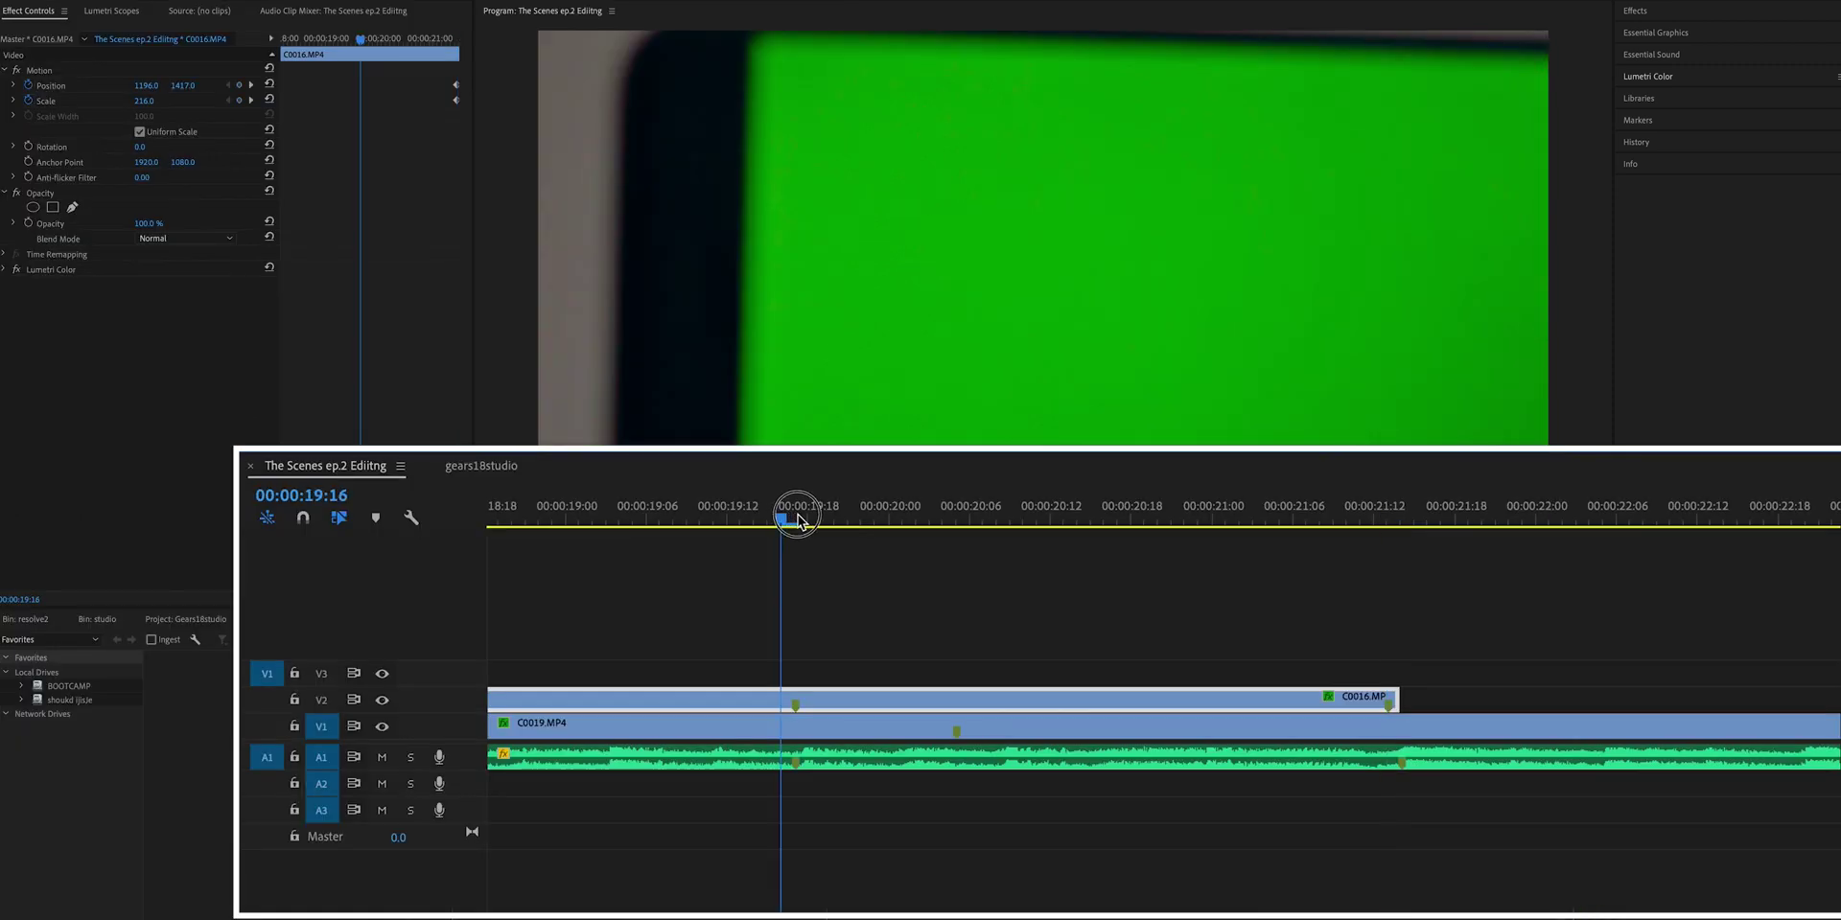
{"action": "left_click_drag", "start_coordinate": [797, 518], "coordinate": [801, 517]}
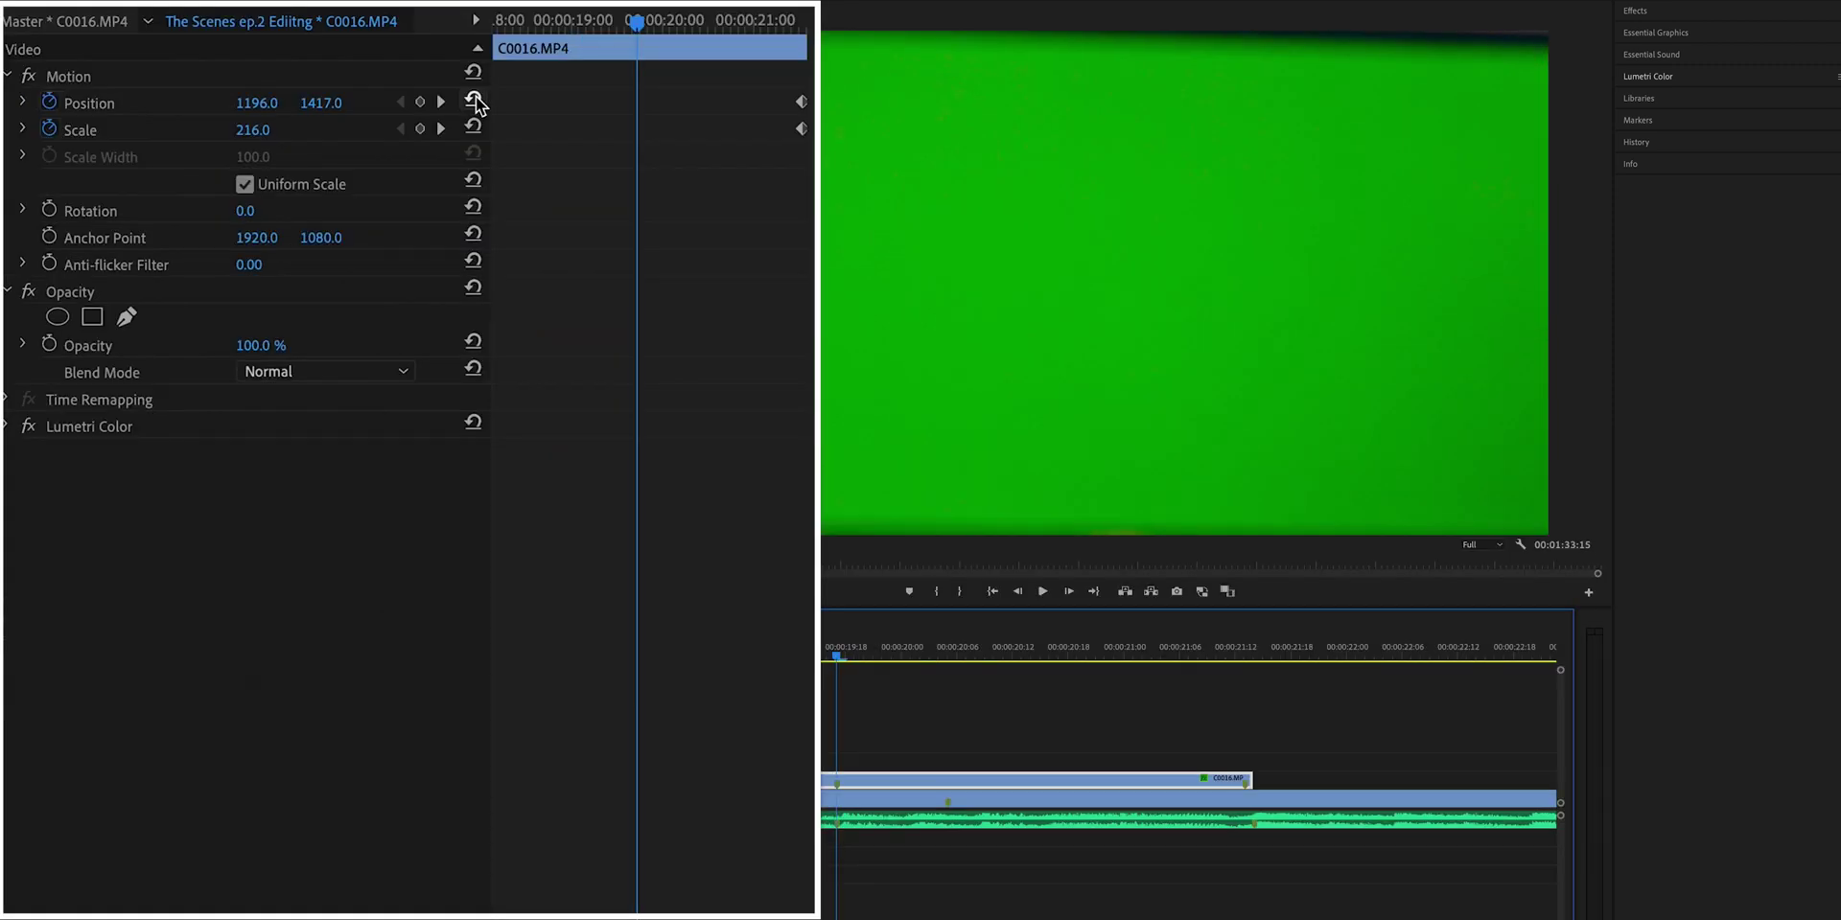
{"action": "left_click", "coordinate": [475, 100]}
{"action": "left_click", "coordinate": [473, 127]}
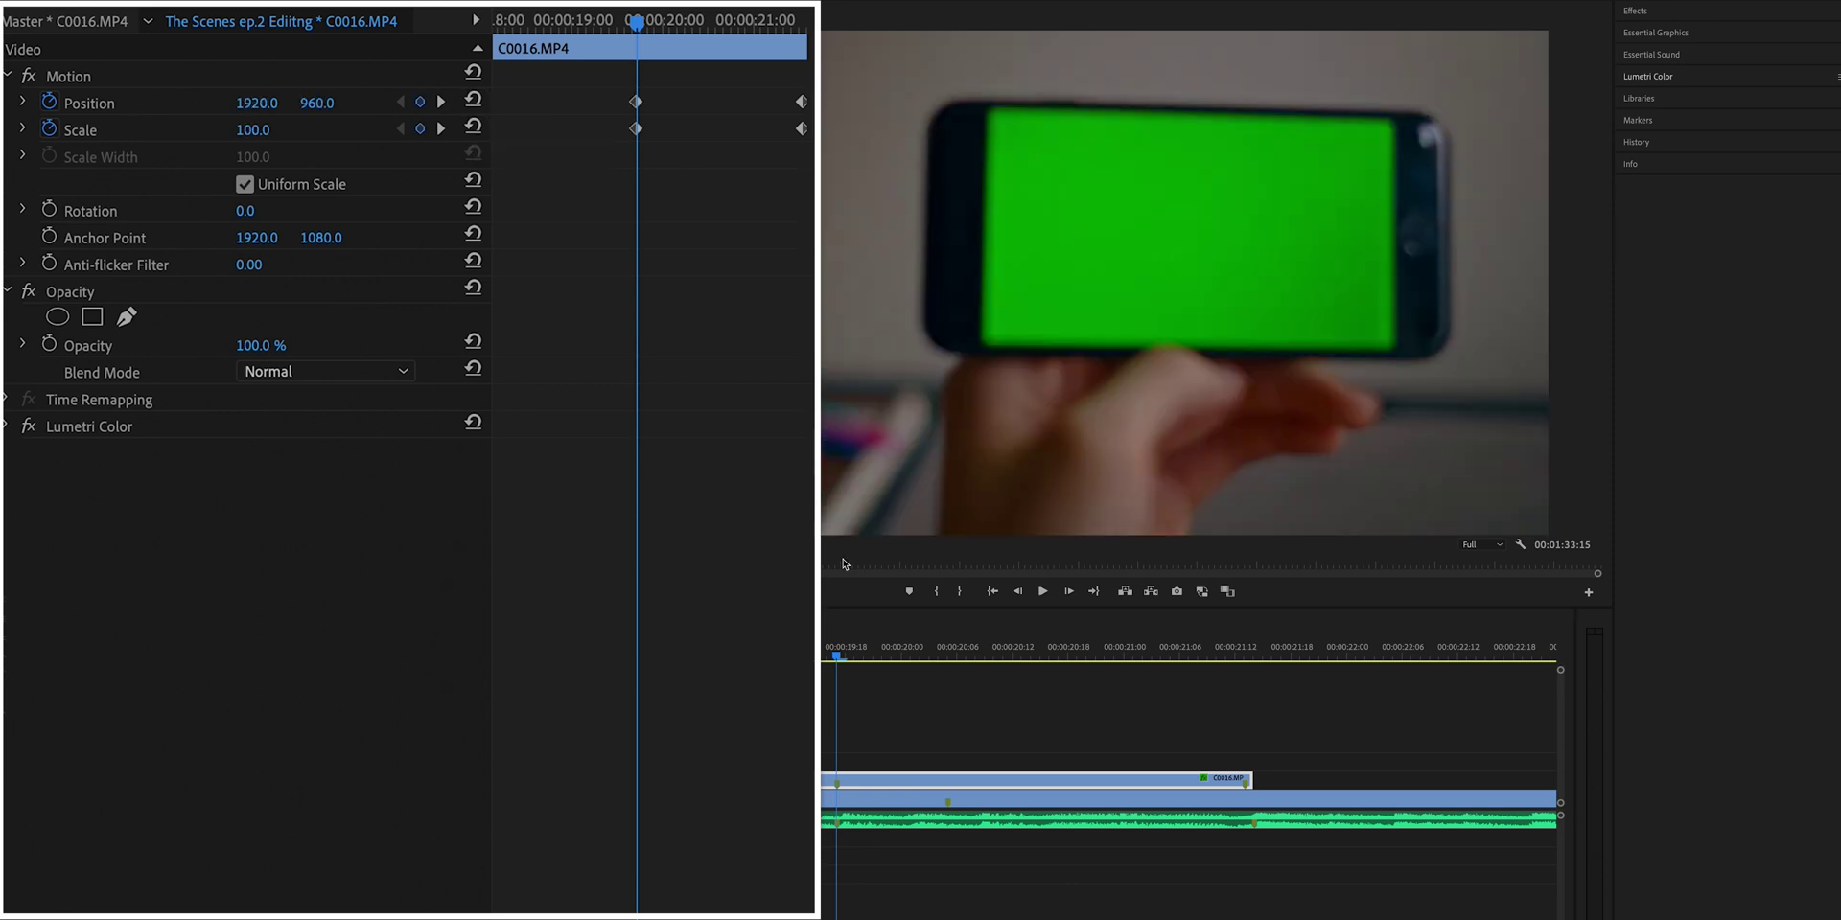
Step: Play the sequence from the start of C0016.MP4 to review the zoom into the phone screen
{"action": "key", "text": "minus"}
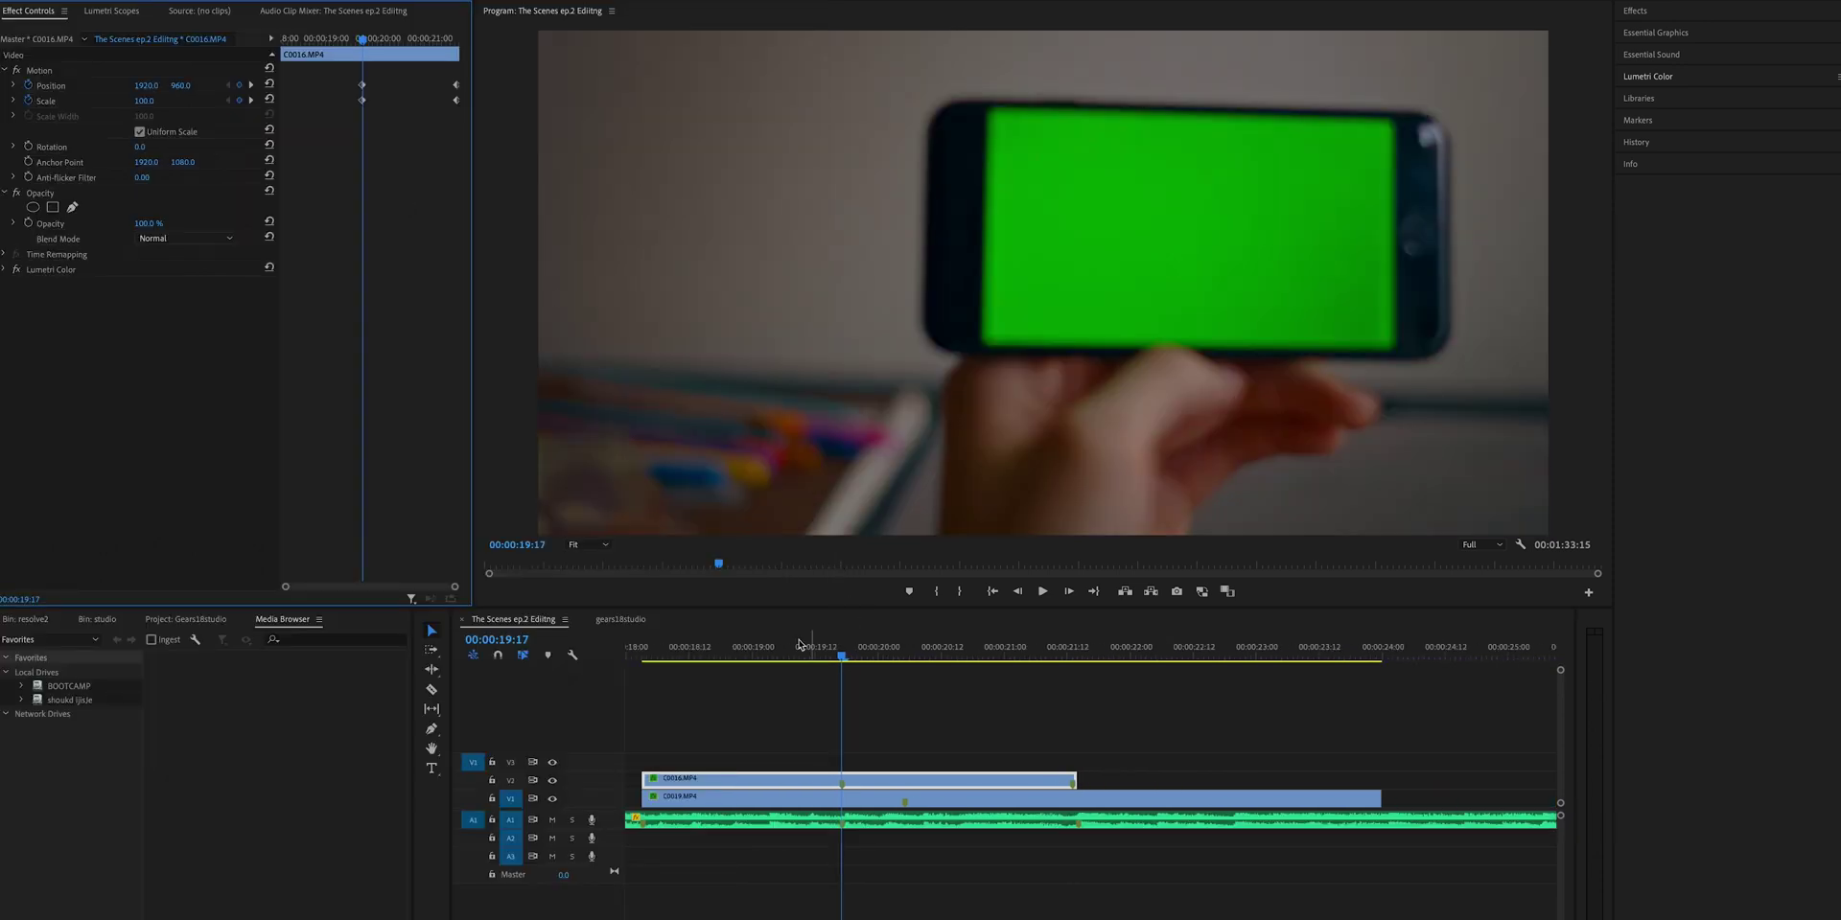
{"action": "left_click", "coordinate": [645, 658]}
{"action": "key", "text": "space"}
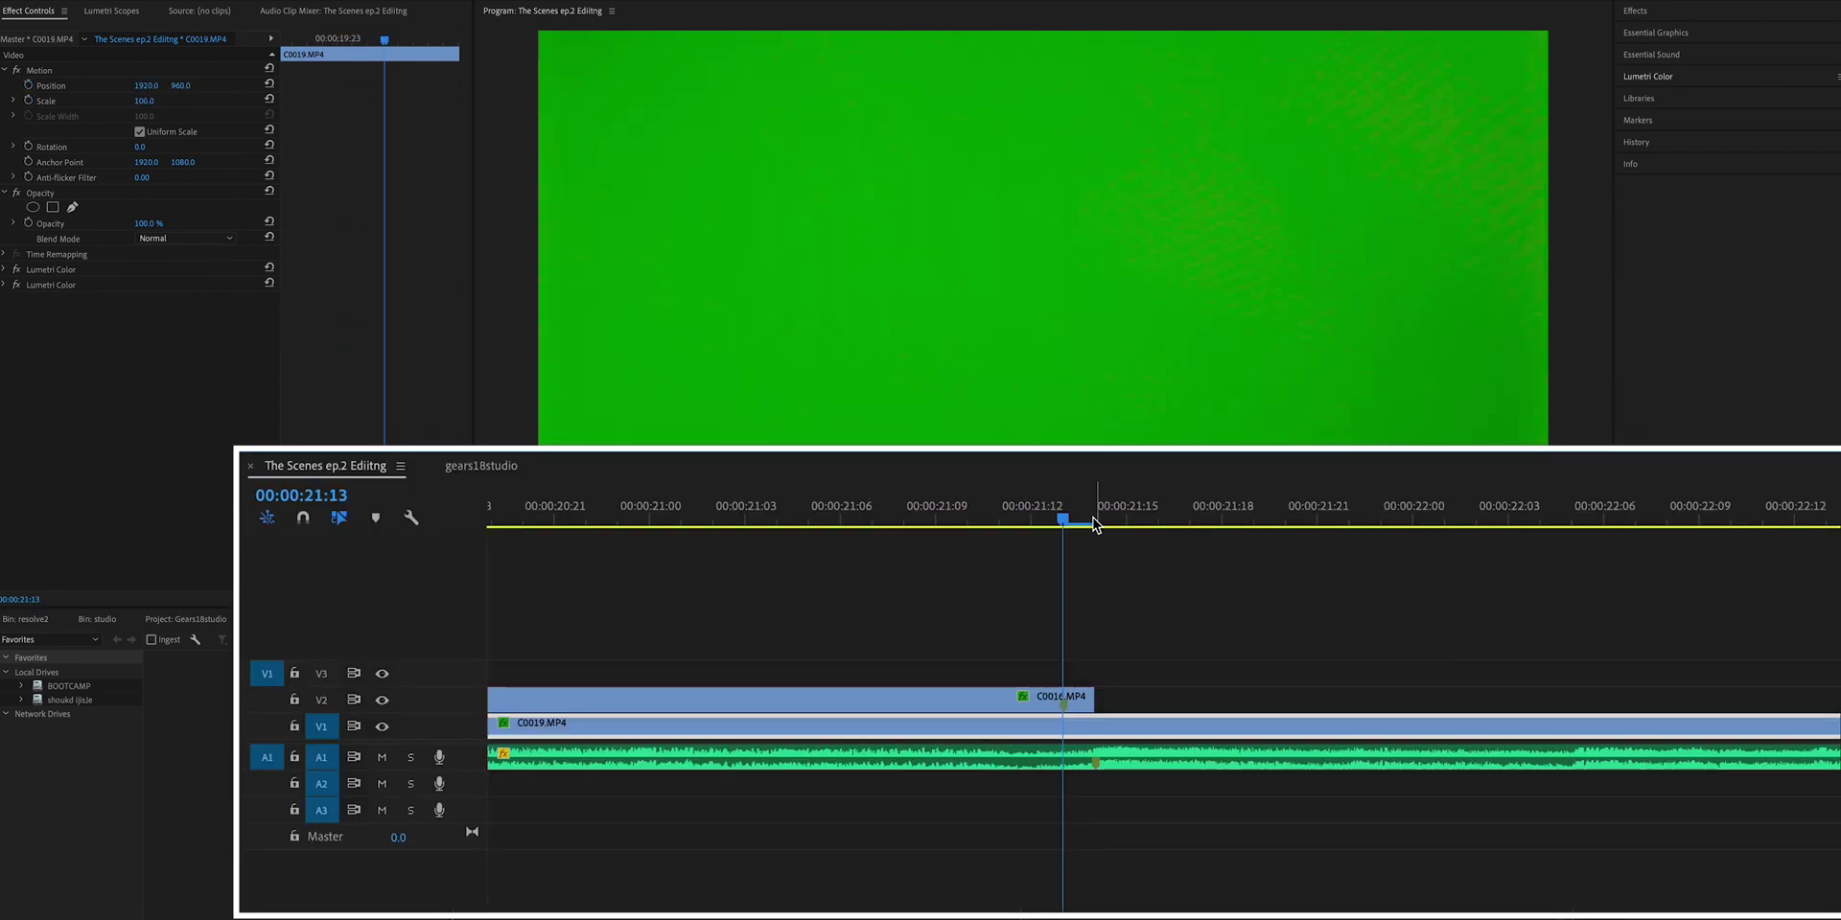
Step: Examine the cut from C0016.MP4 to C0019.MP4, comparing the frames at 00:00:21:14 and 00:00:21:13
{"action": "left_click", "coordinate": [1096, 524]}
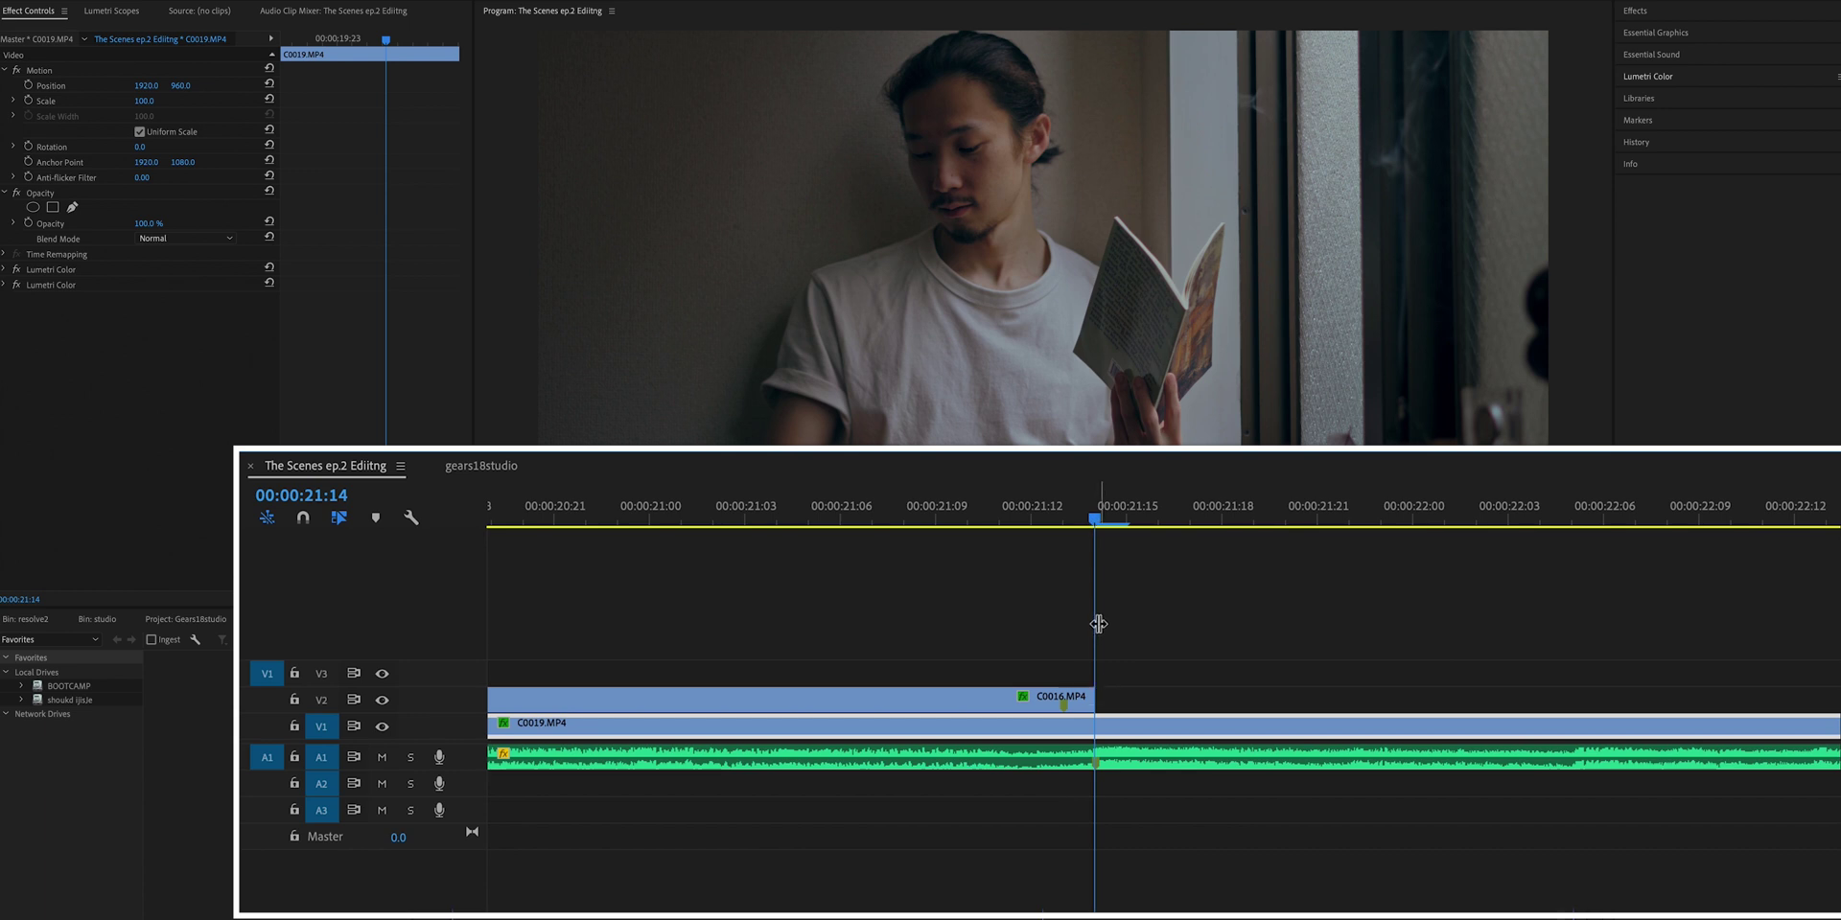
{"action": "left_click", "coordinate": [1069, 522]}
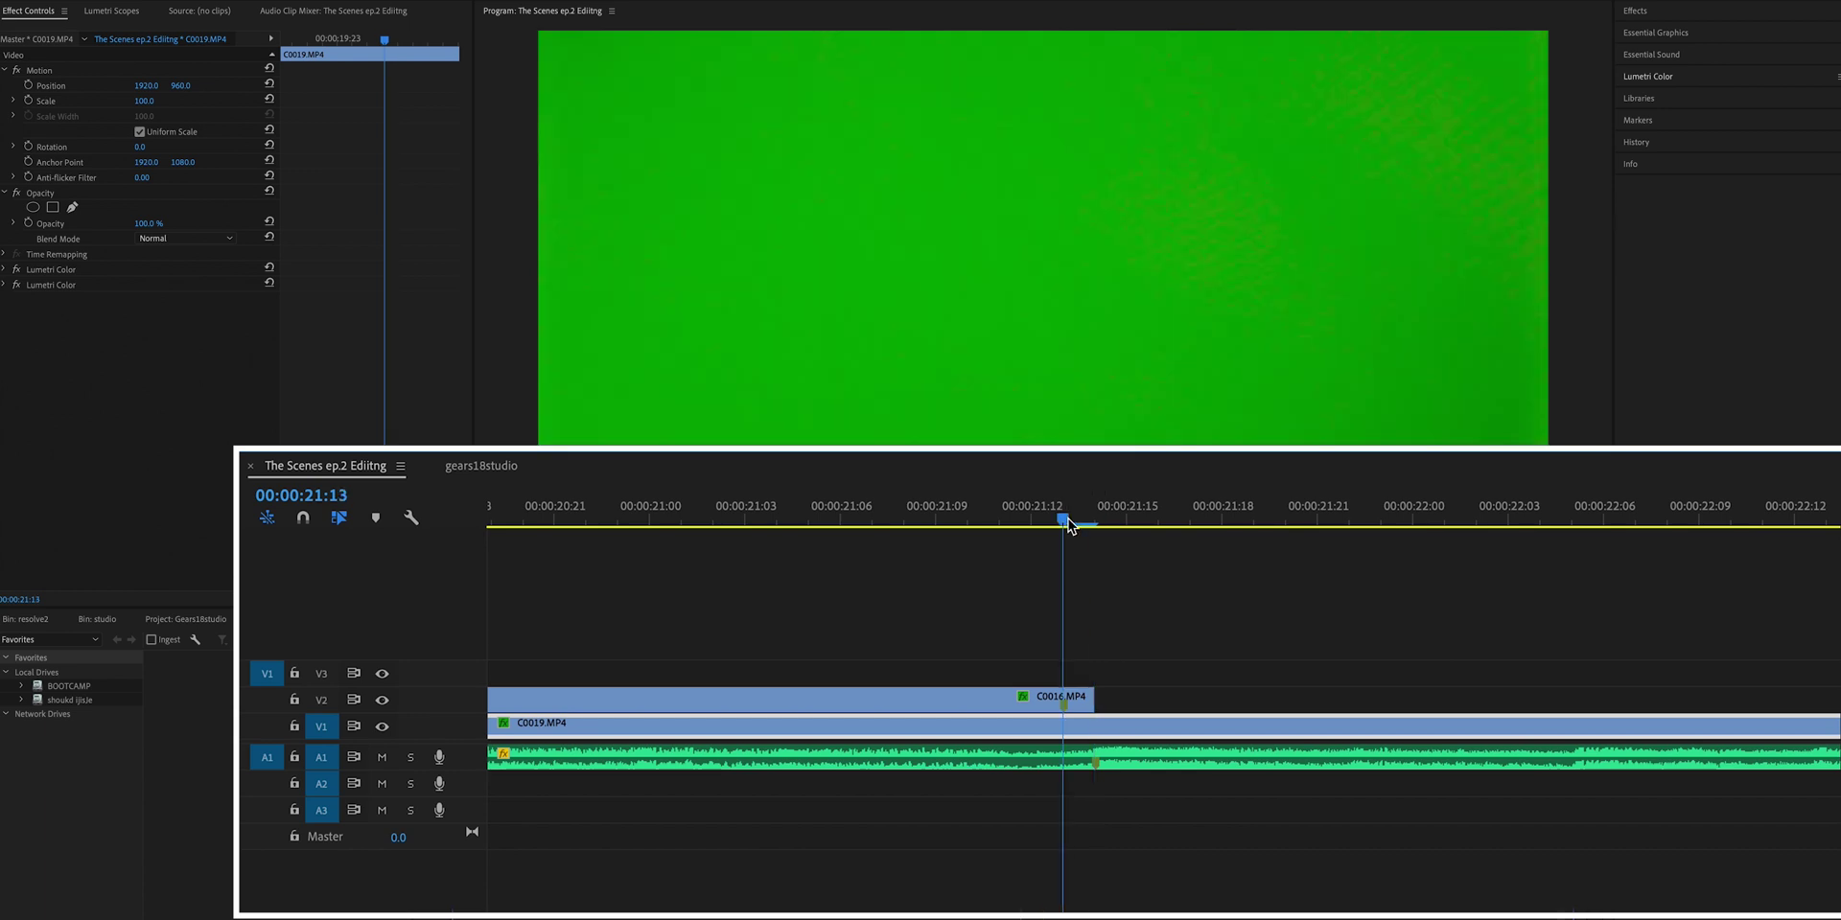
{"action": "scroll", "coordinate": [1059, 660], "scroll_direction": "down", "scroll_amount": 5}
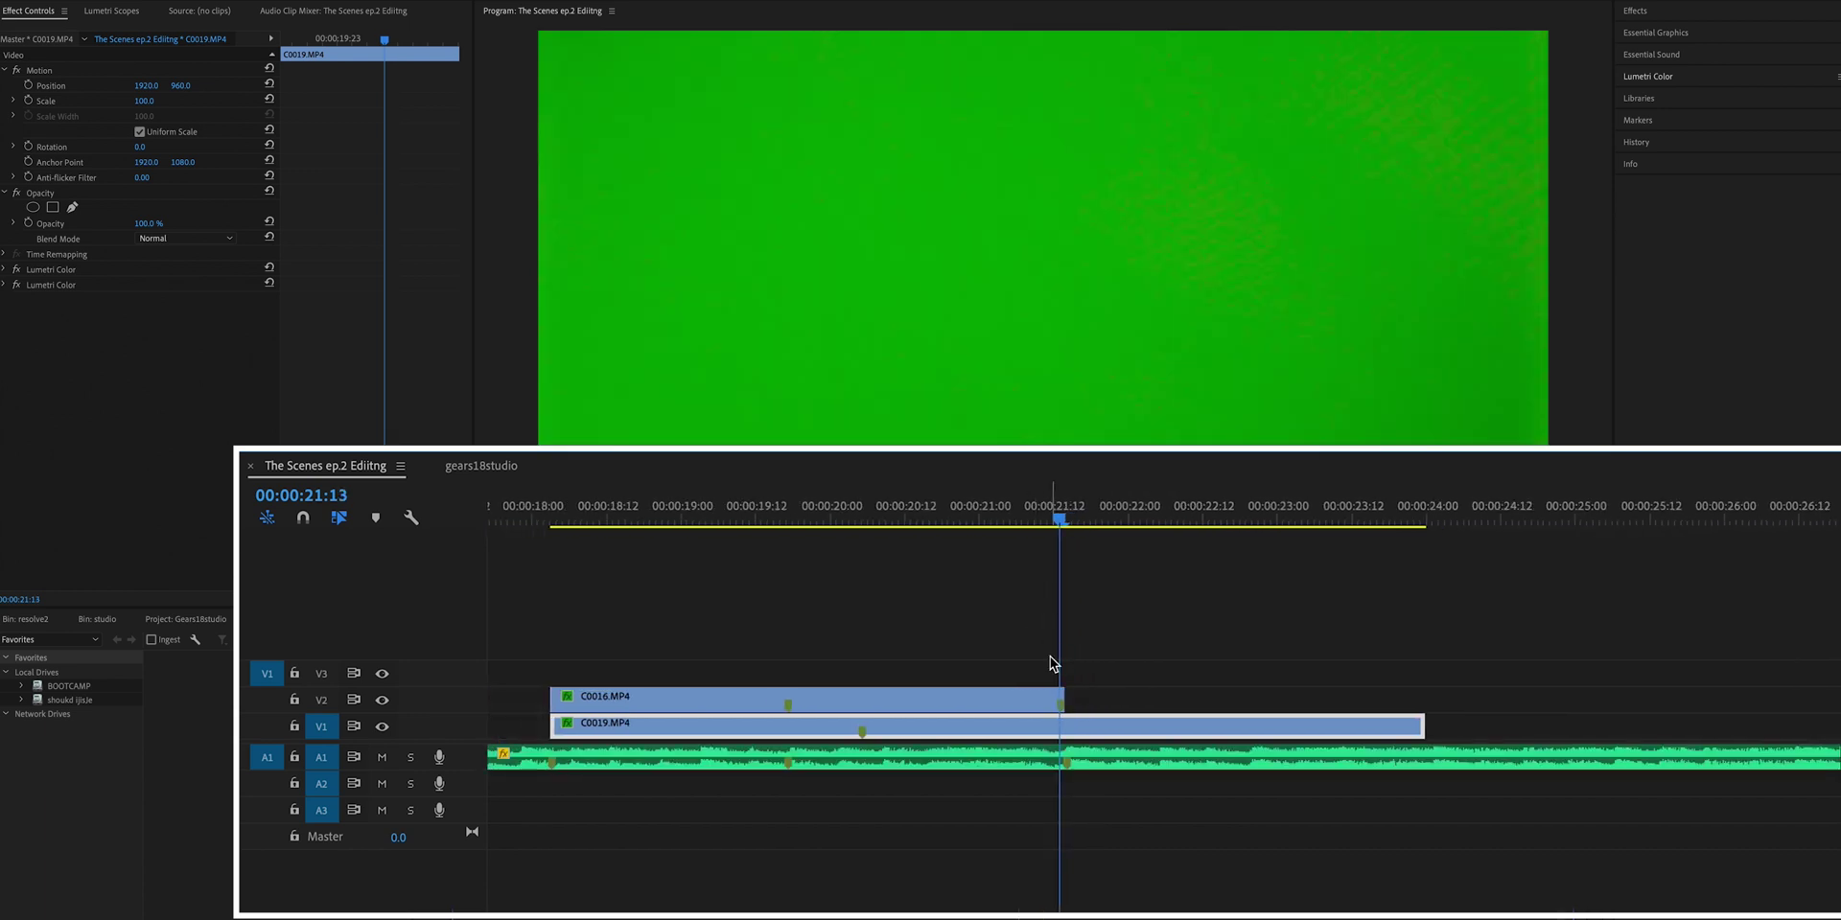
{"action": "key", "text": "equal"}
{"action": "key", "text": "equal"}
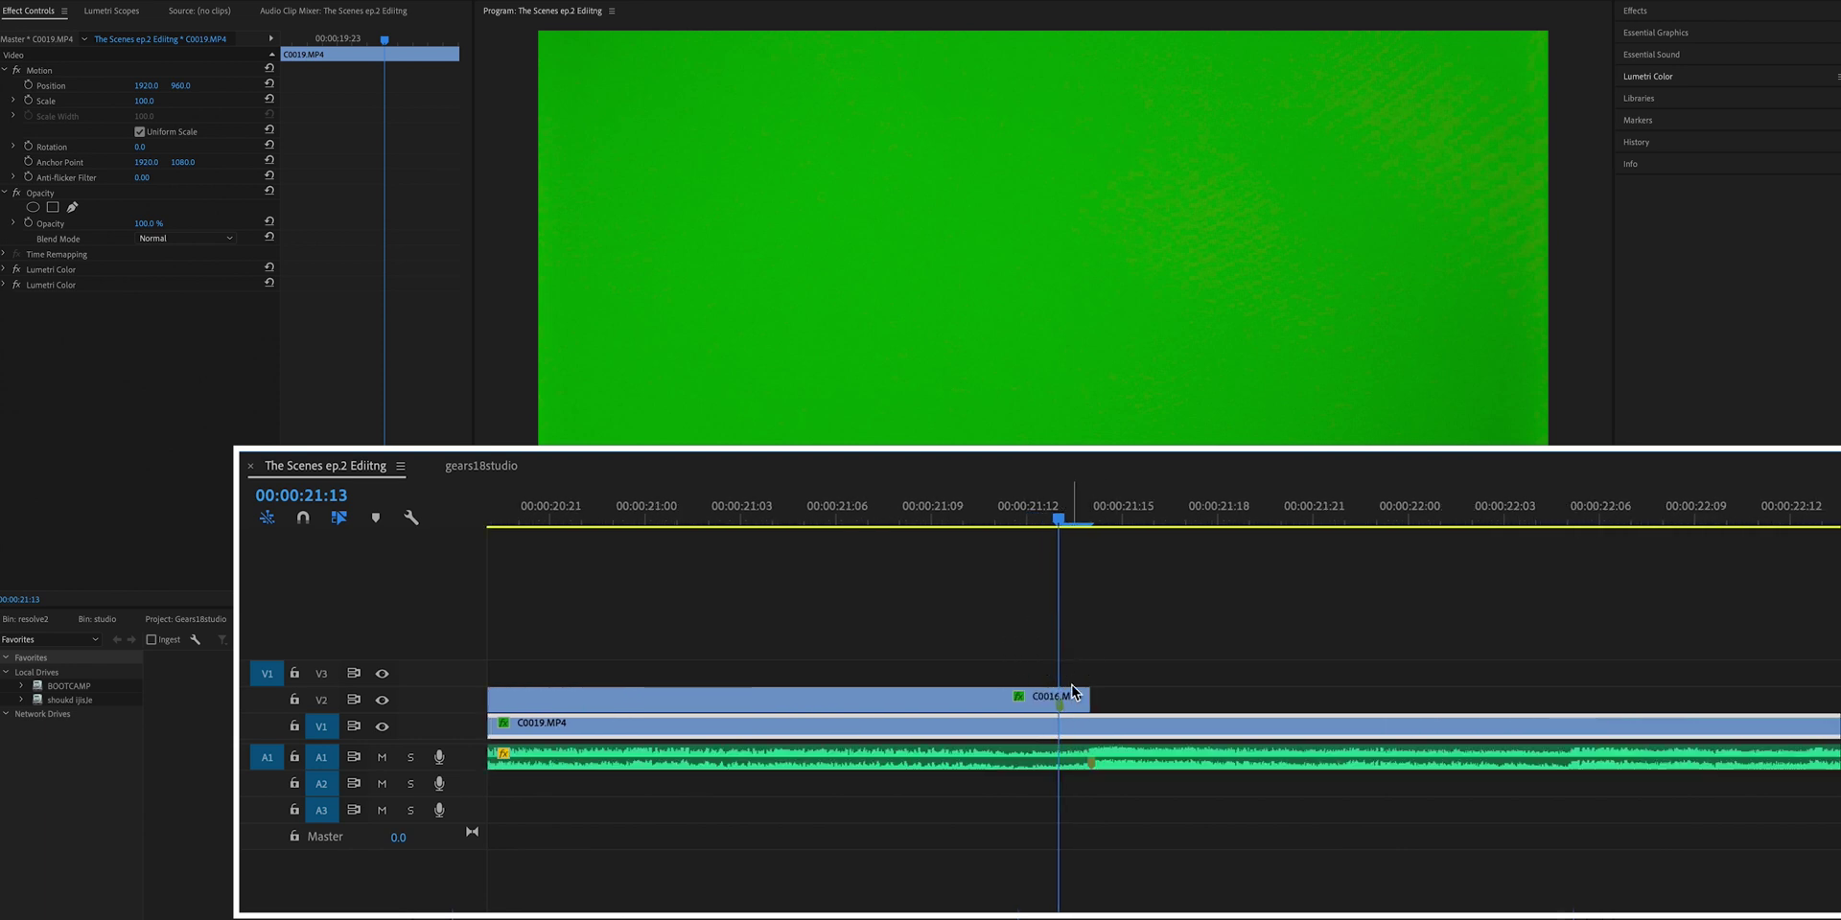
{"action": "key", "text": "minus"}
{"action": "key", "text": "minus"}
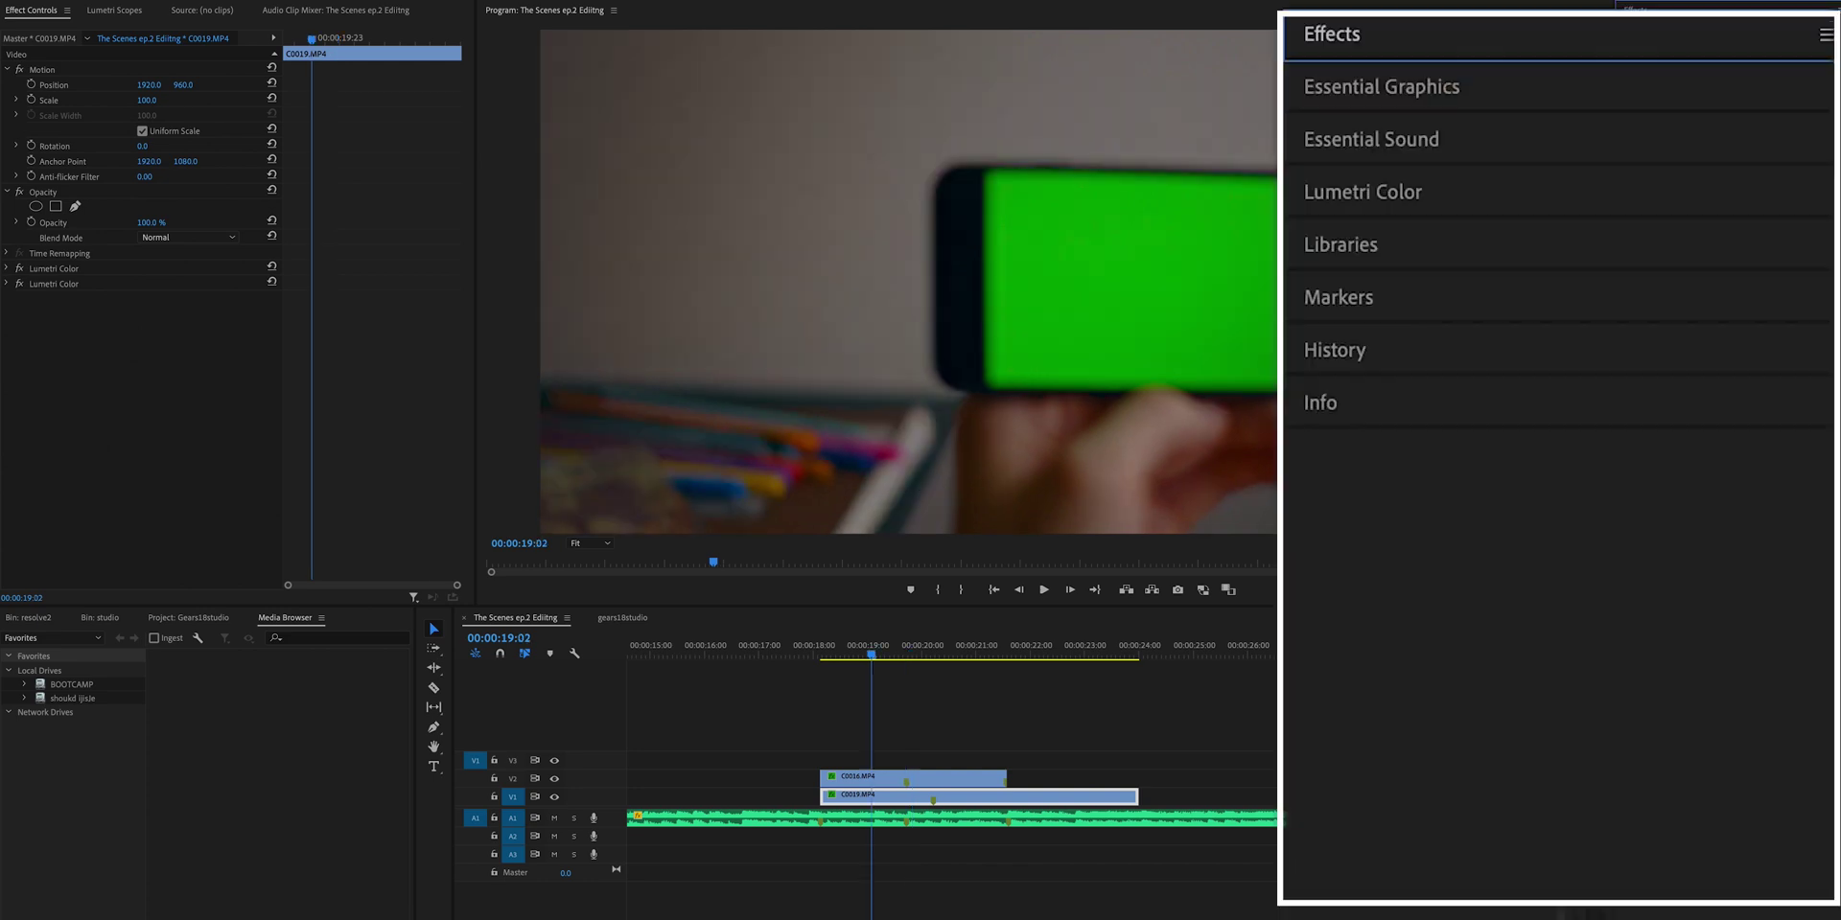
Step: Find the Ultra Key effect and apply it to clip C0016.MP4 on V2
{"action": "left_click", "coordinate": [1380, 46]}
{"action": "left_click", "coordinate": [1373, 74]}
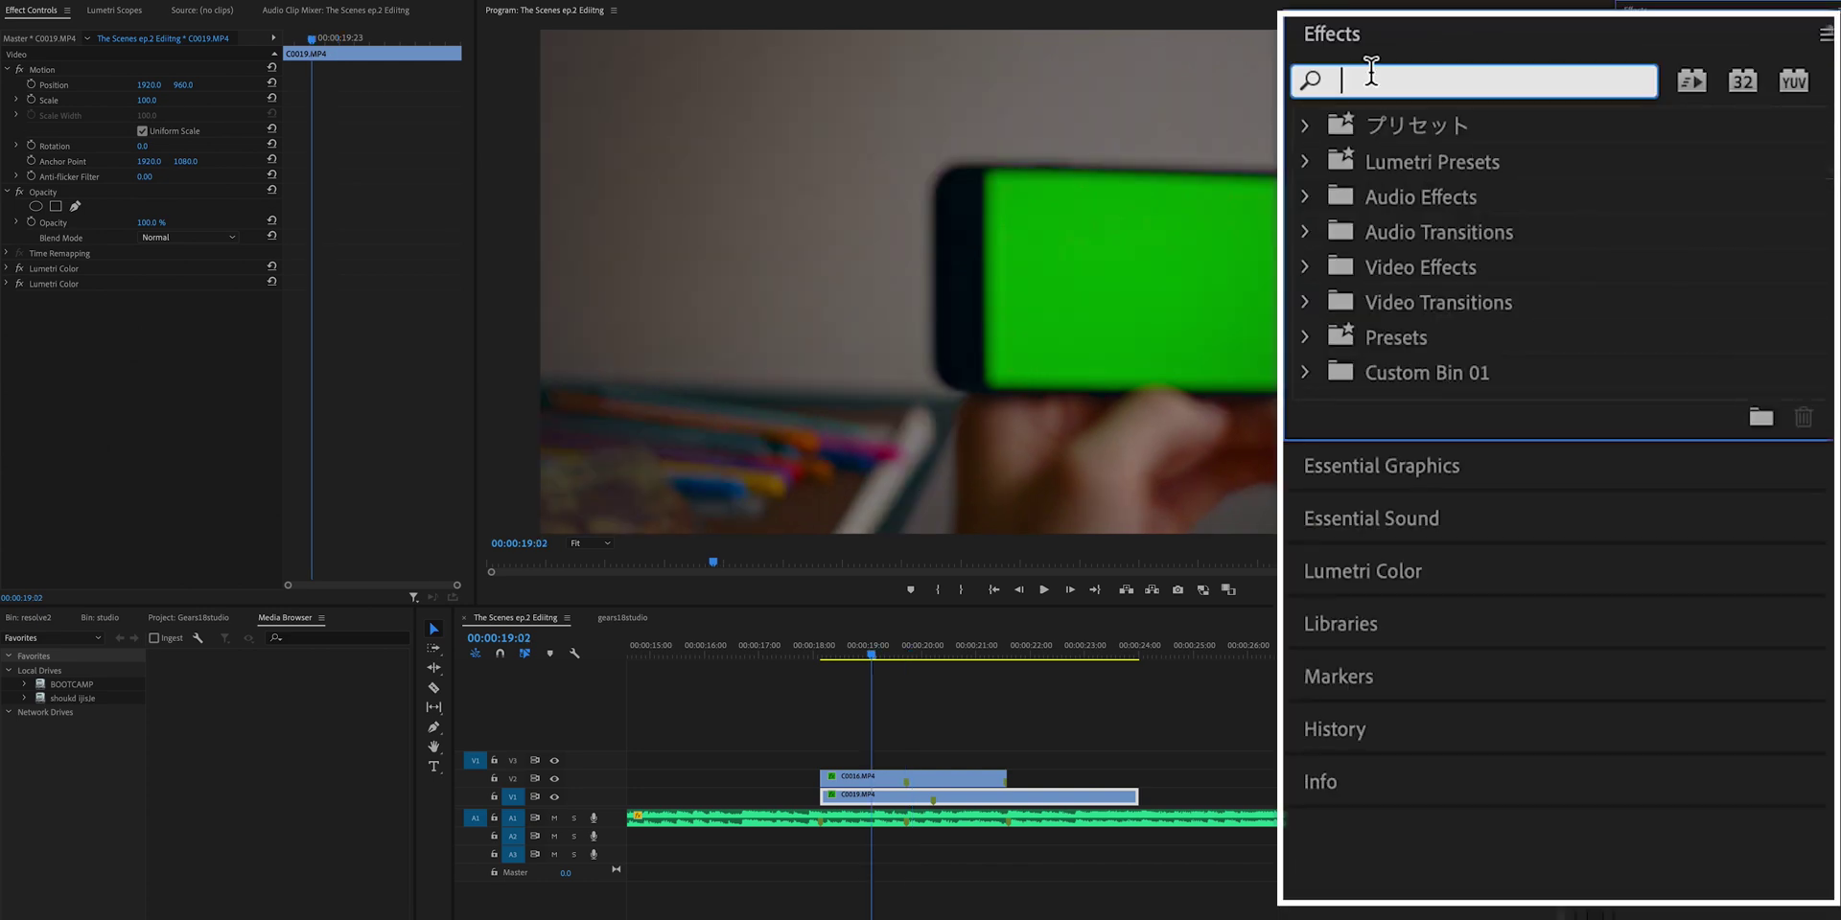
{"action": "type", "text": "ultr"}
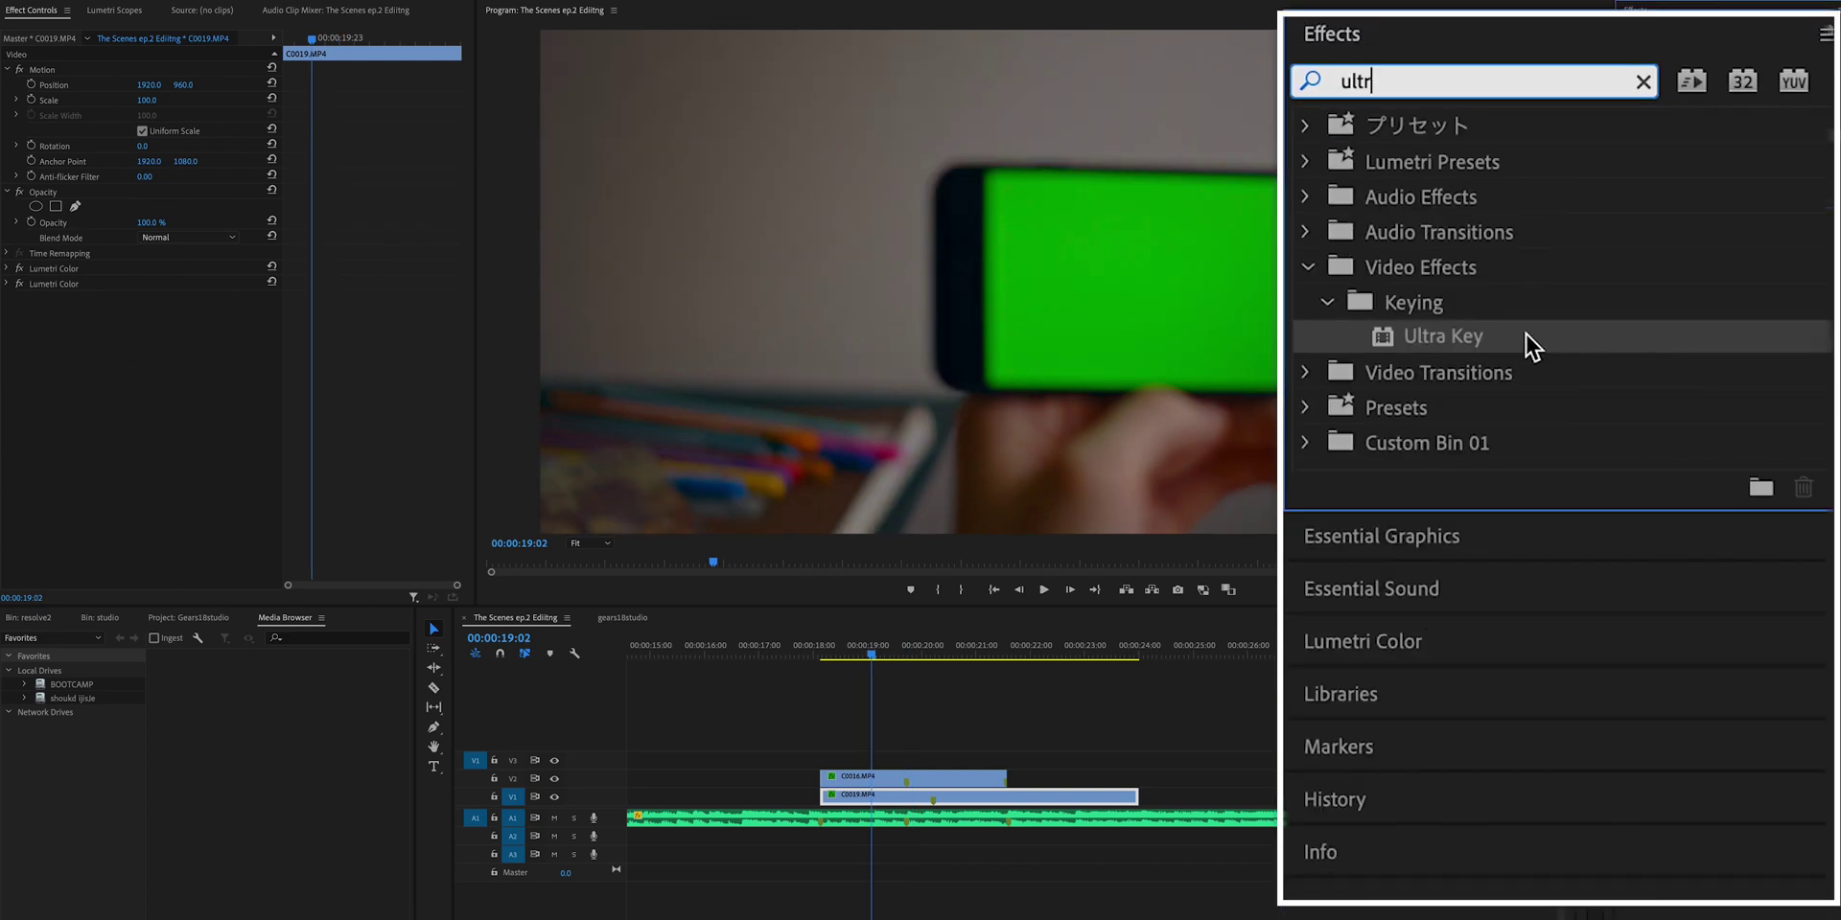
{"action": "left_click_drag", "start_coordinate": [1497, 340], "coordinate": [865, 784]}
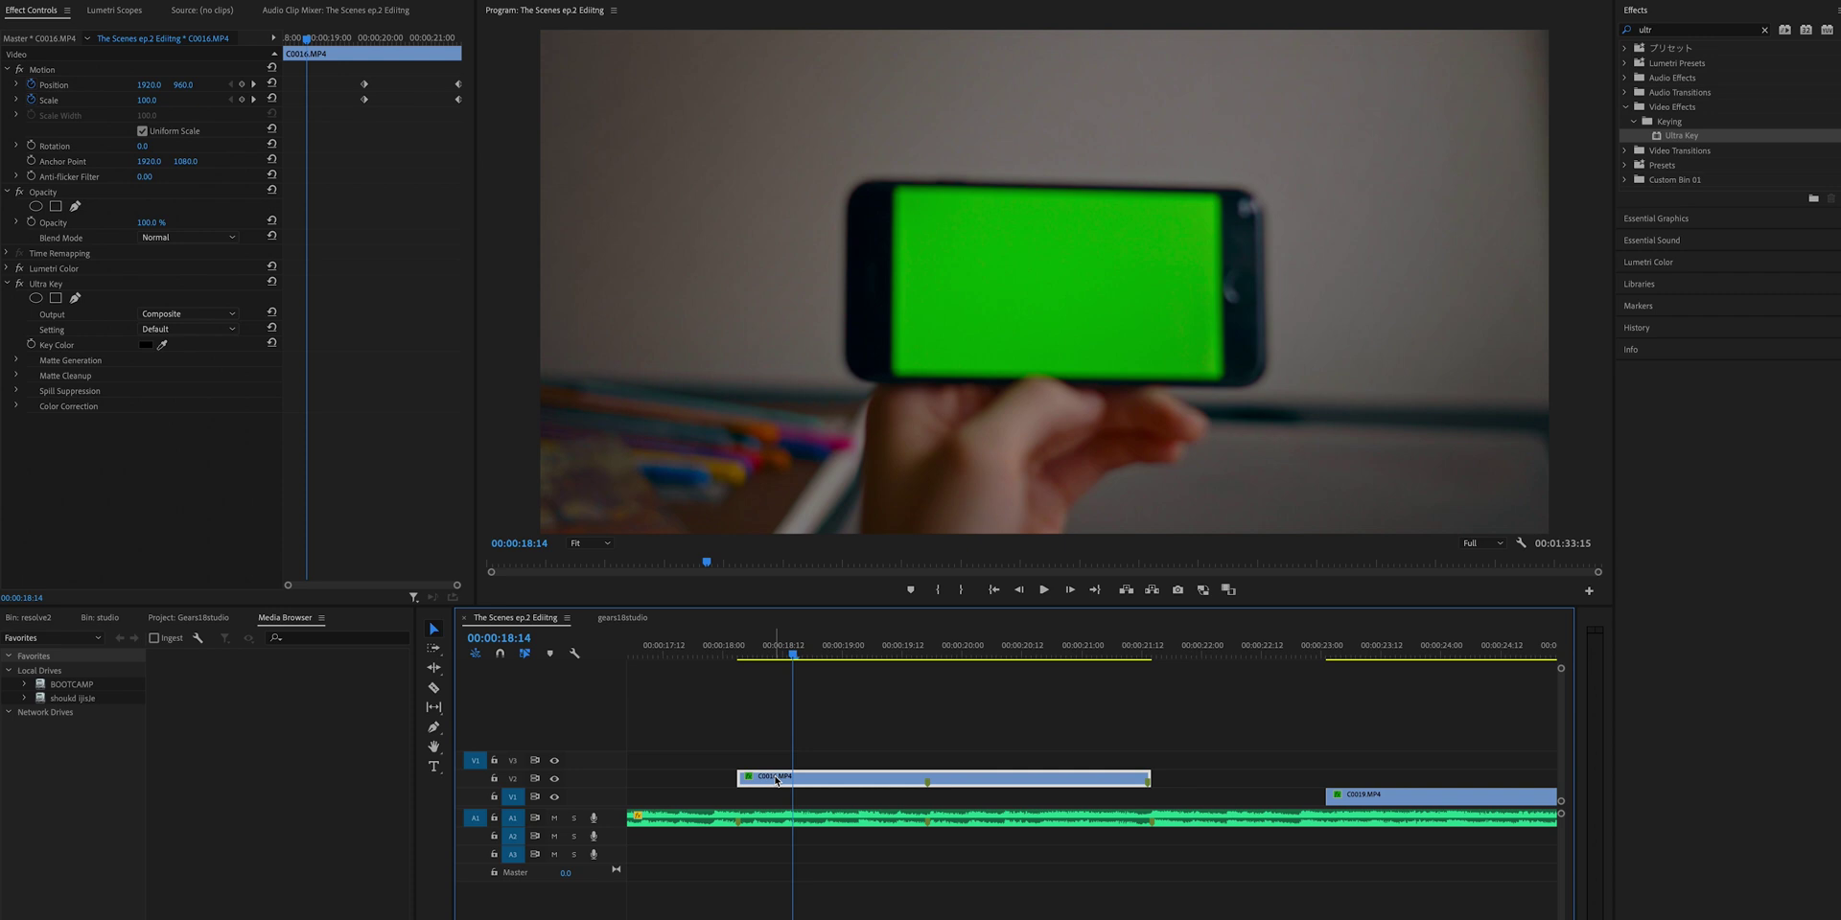
Step: Sample the phone's green screen as the Ultra Key key color for C0016.MP4
{"action": "left_click_drag", "start_coordinate": [285, 559], "coordinate": [538, 560]}
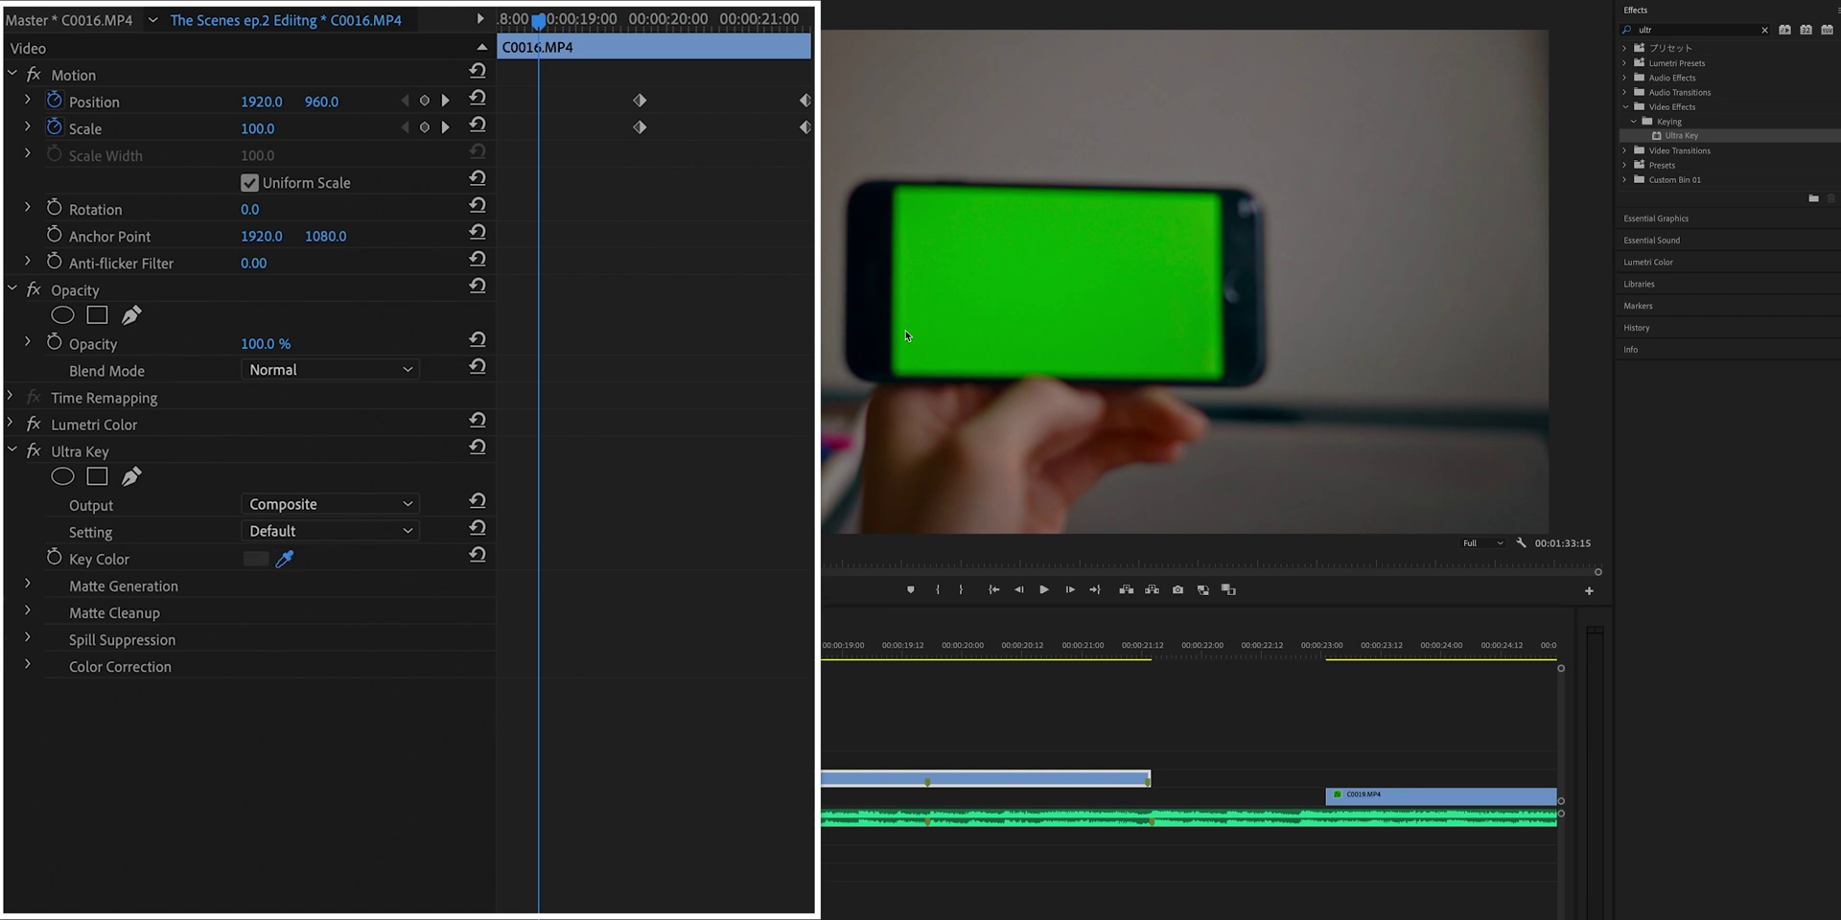
{"action": "left_click_drag", "start_coordinate": [1055, 307], "coordinate": [1055, 307]}
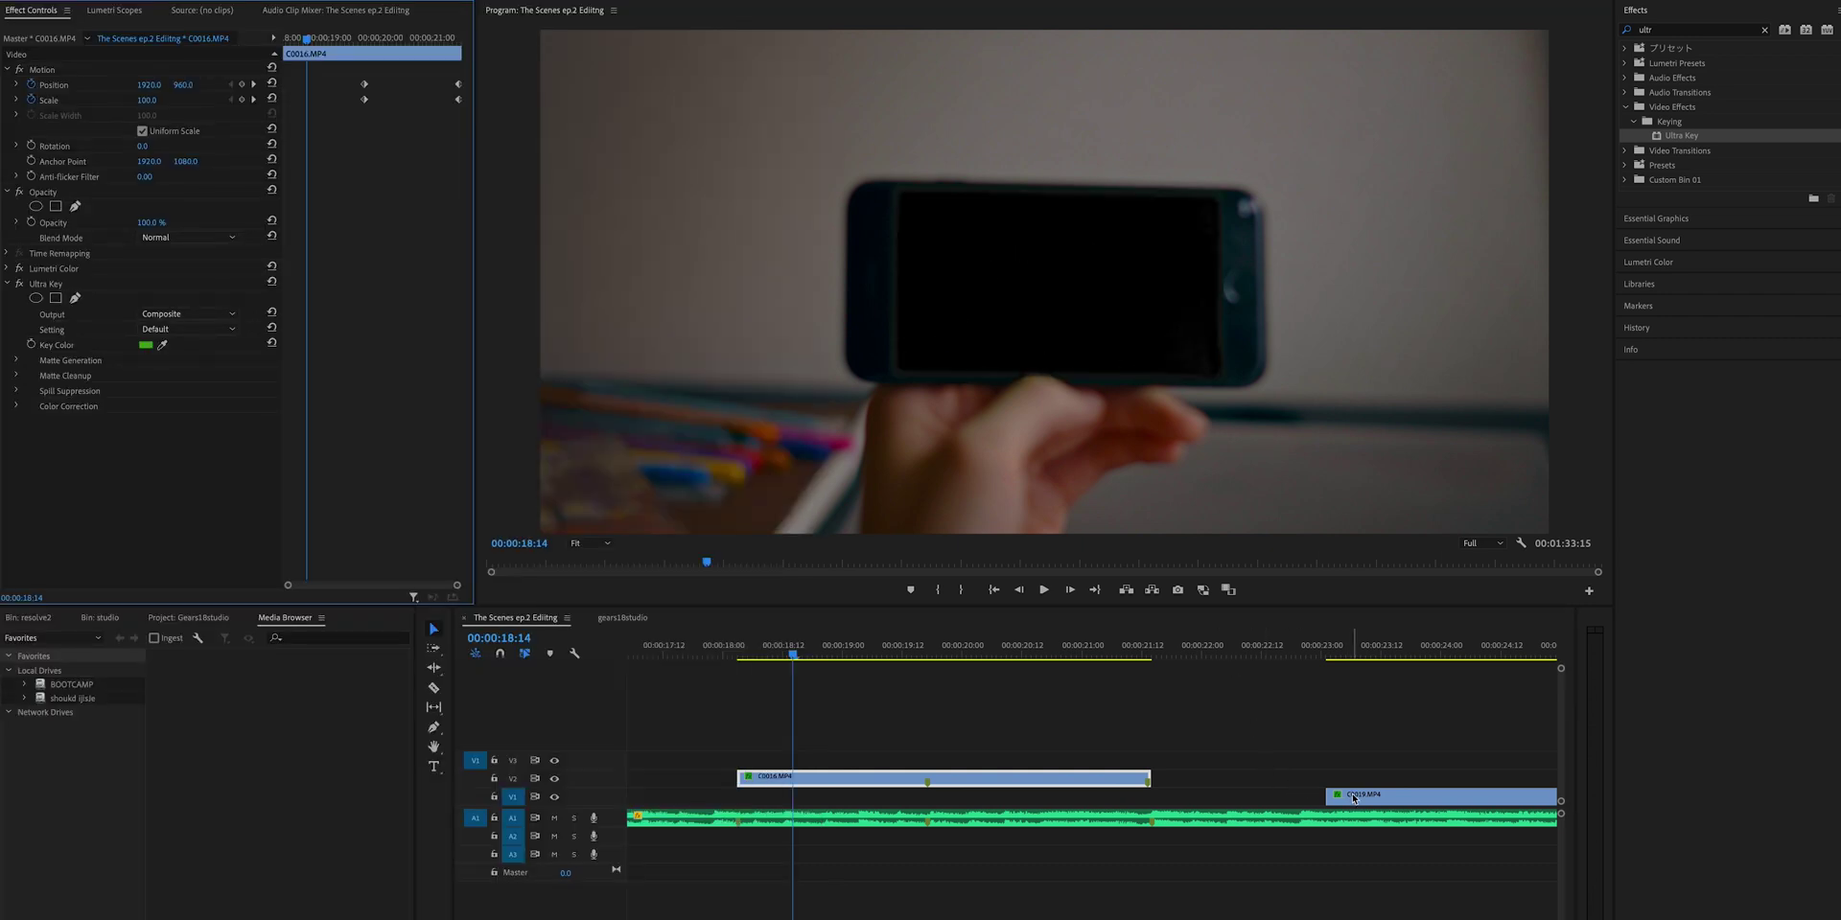
Step: Move C0019.MP4 back beneath C0016.MP4 on V1 and toggle the visibility of track V2
{"action": "left_click_drag", "start_coordinate": [1354, 798], "coordinate": [768, 812]}
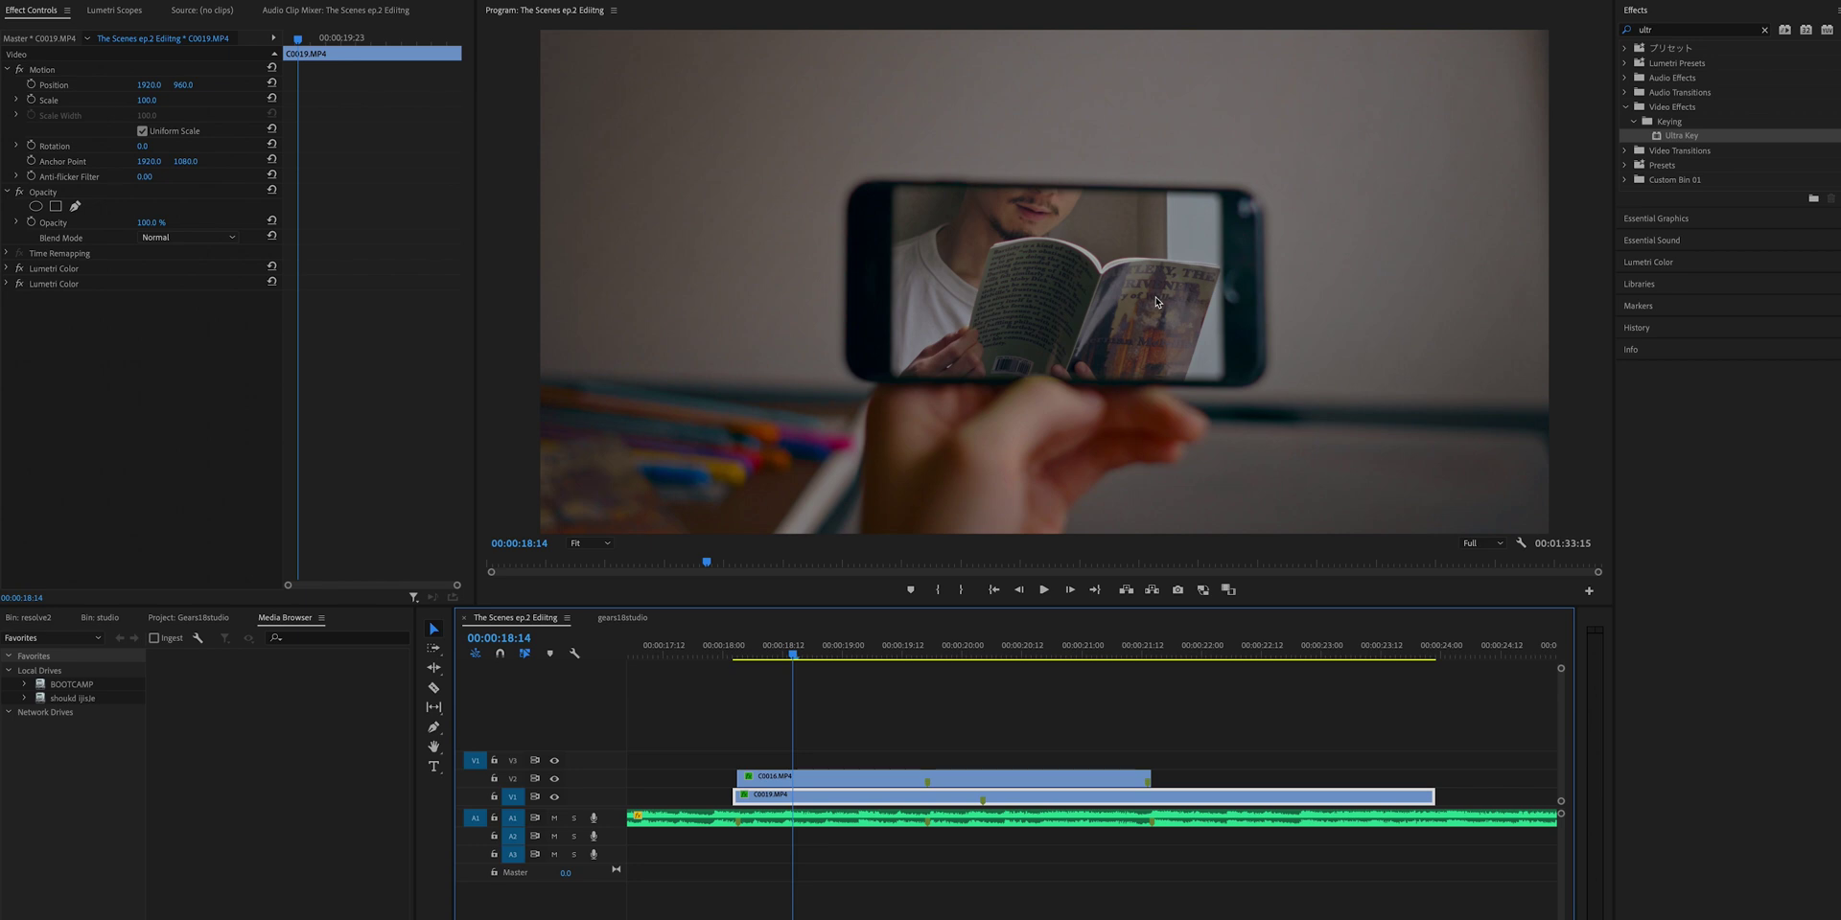
{"action": "key", "text": "super+Right"}
{"action": "left_click", "coordinate": [554, 780]}
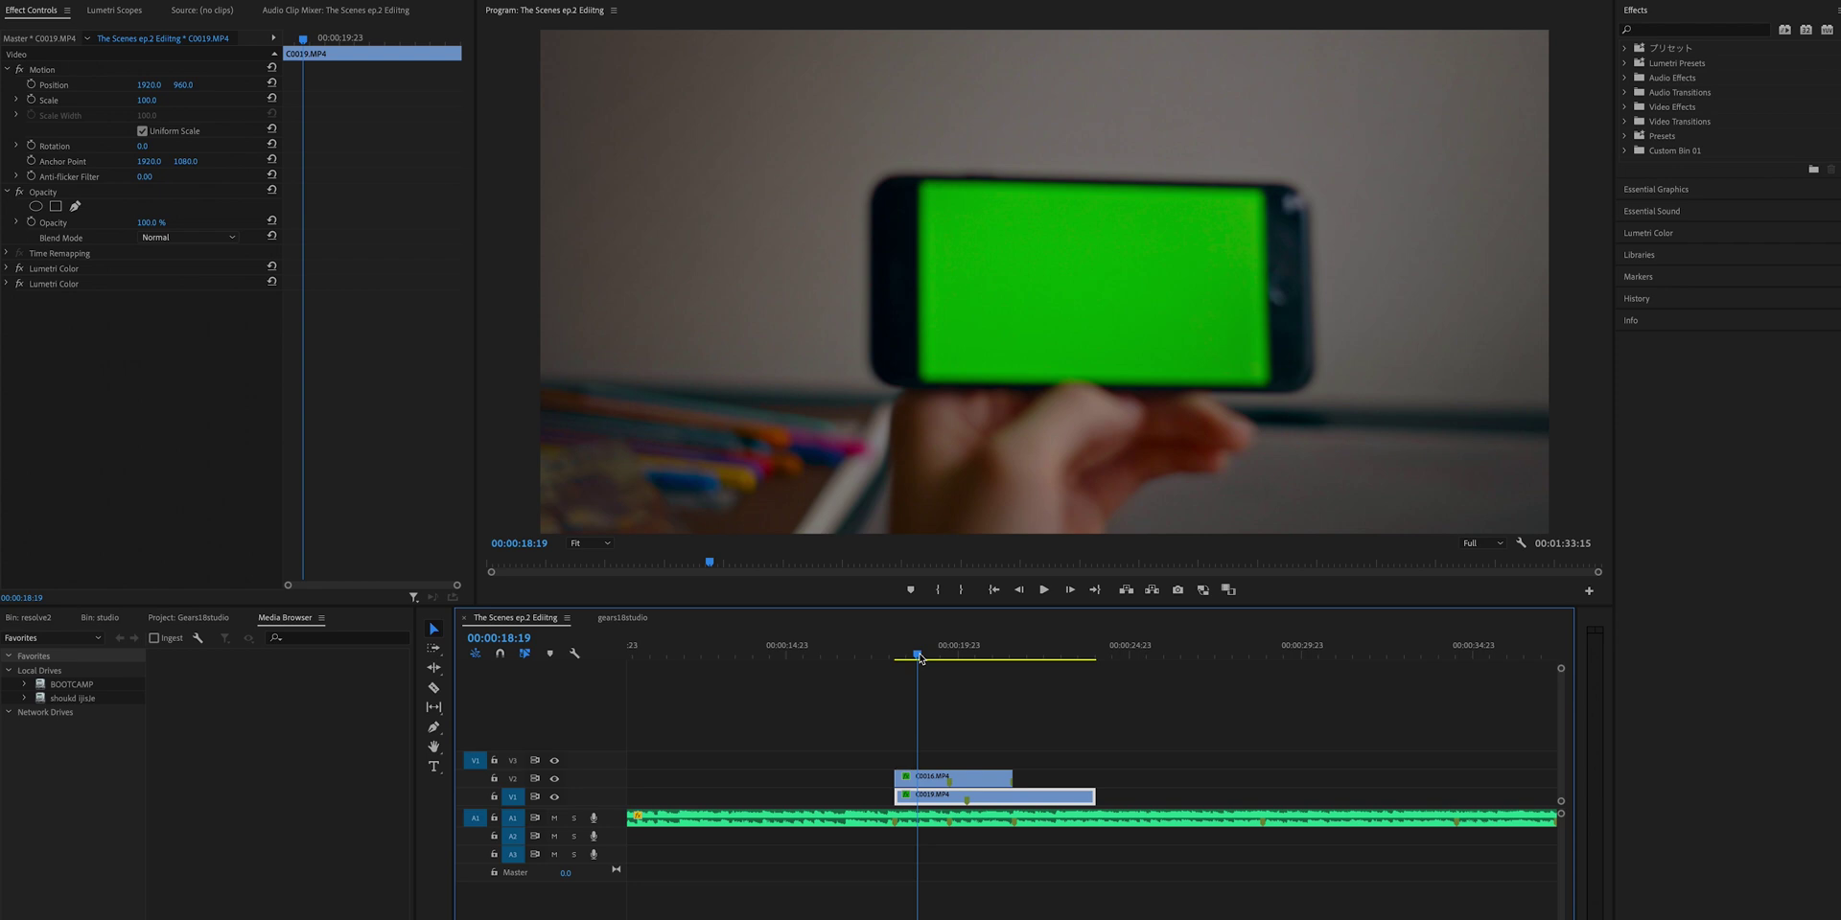
Step: At 00:00:18:23, sample the skin tone of the hand below the phone as C0016.MP4's Ultra Key key color
{"action": "mouse_move", "coordinate": [923, 659]}
{"action": "left_mouse_down"}
{"action": "mouse_move", "coordinate": [944, 658]}
{"action": "mouse_move", "coordinate": [913, 658]}
{"action": "left_mouse_up"}
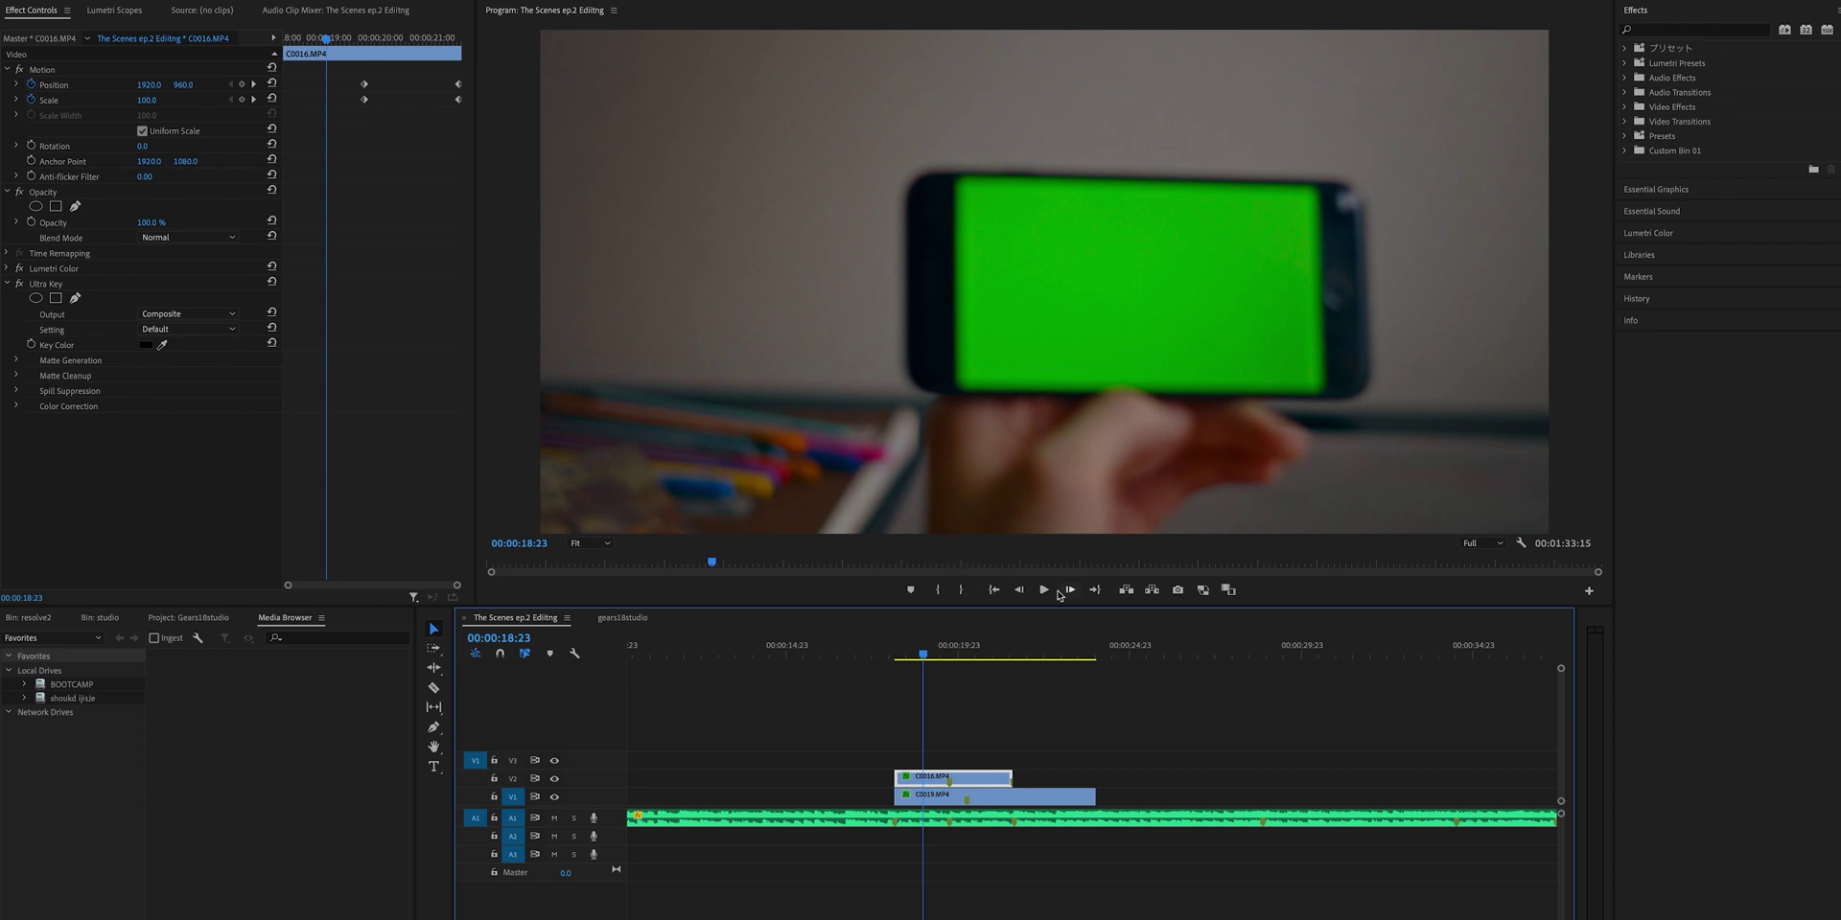
{"action": "left_click", "coordinate": [957, 794]}
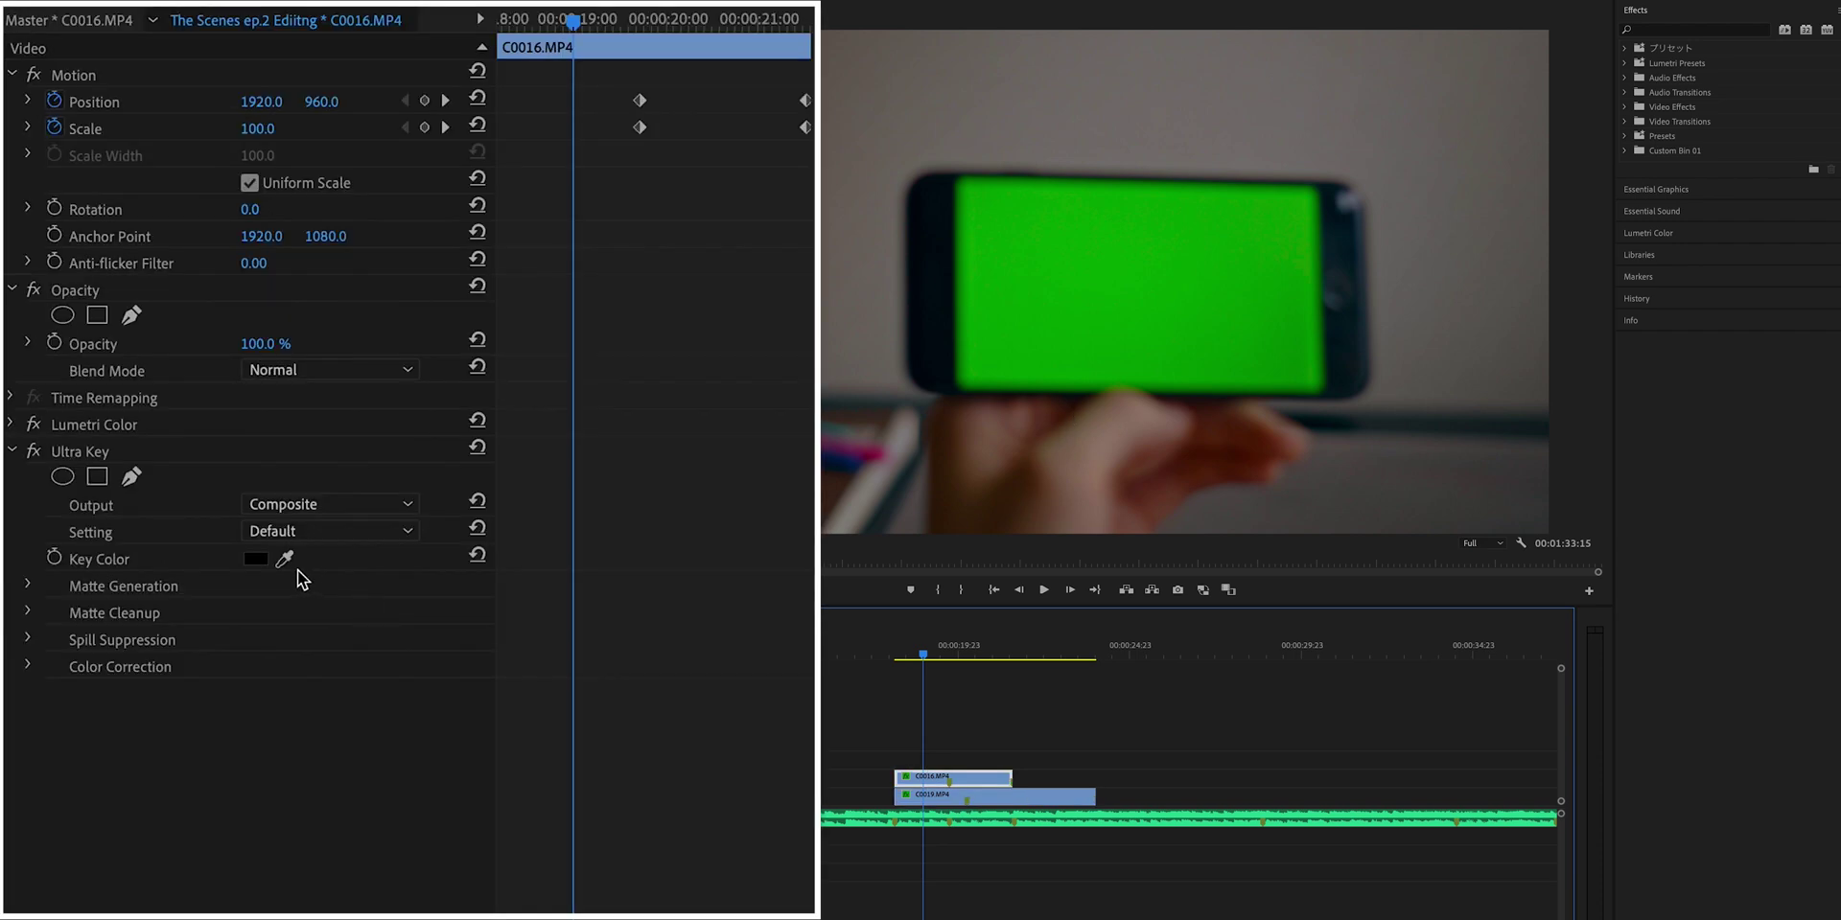
{"action": "left_click", "coordinate": [290, 561]}
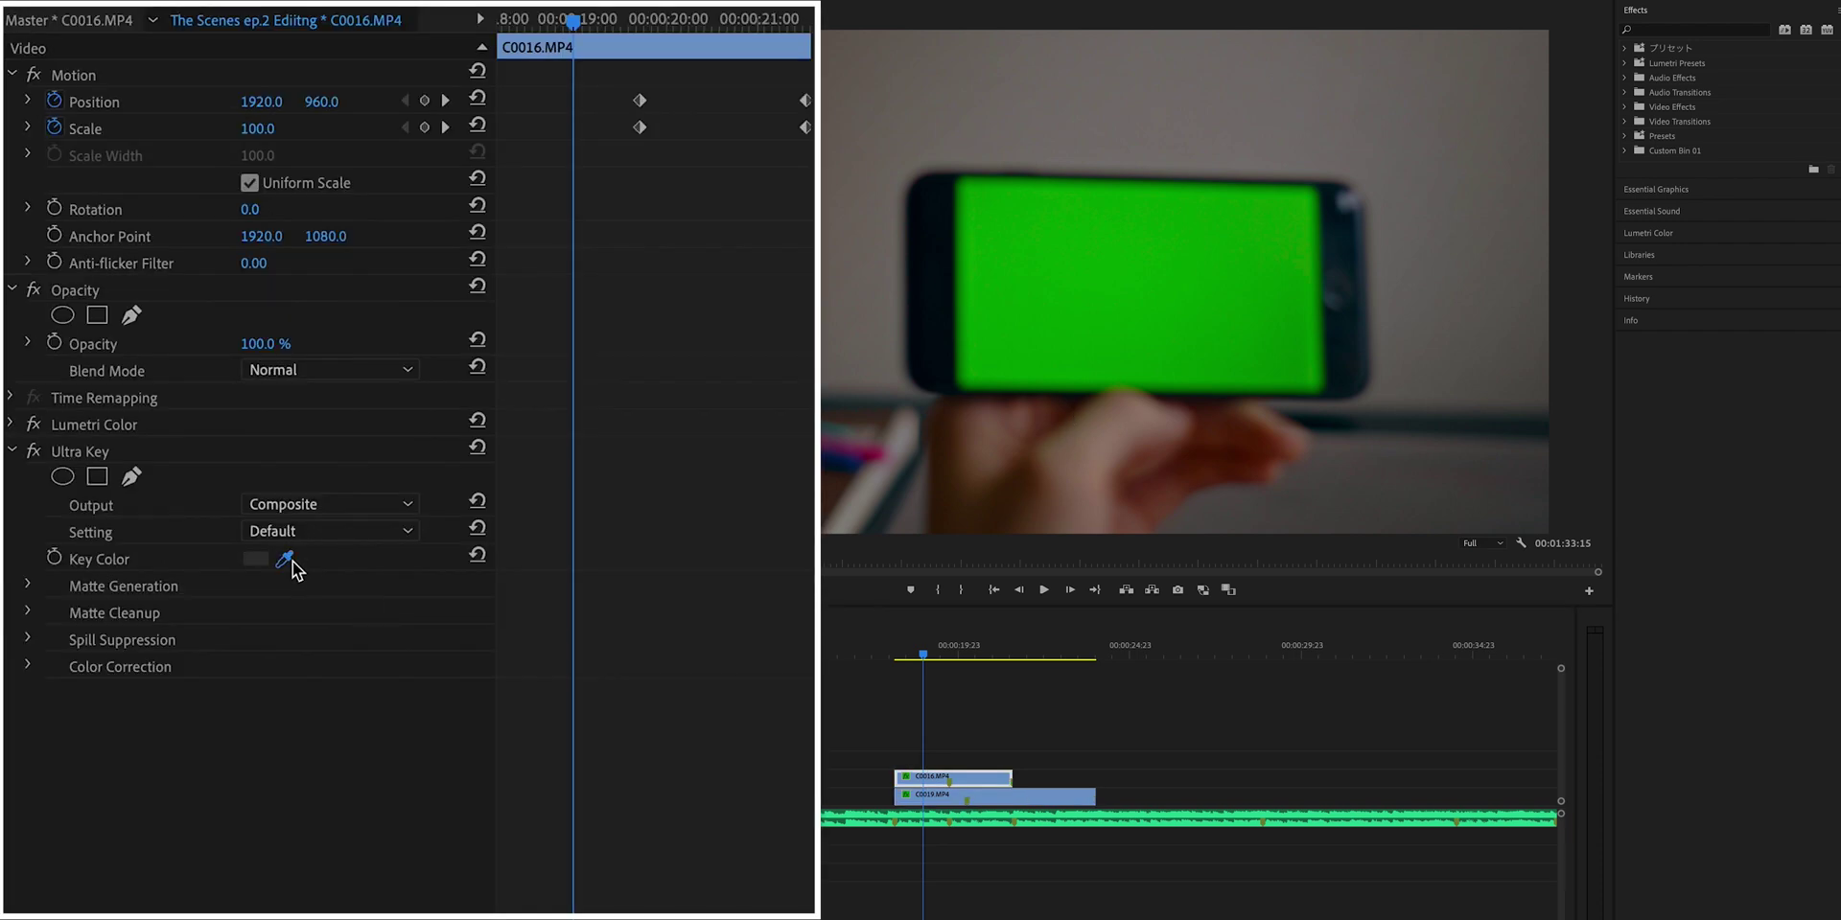
{"action": "left_click", "coordinate": [1078, 473]}
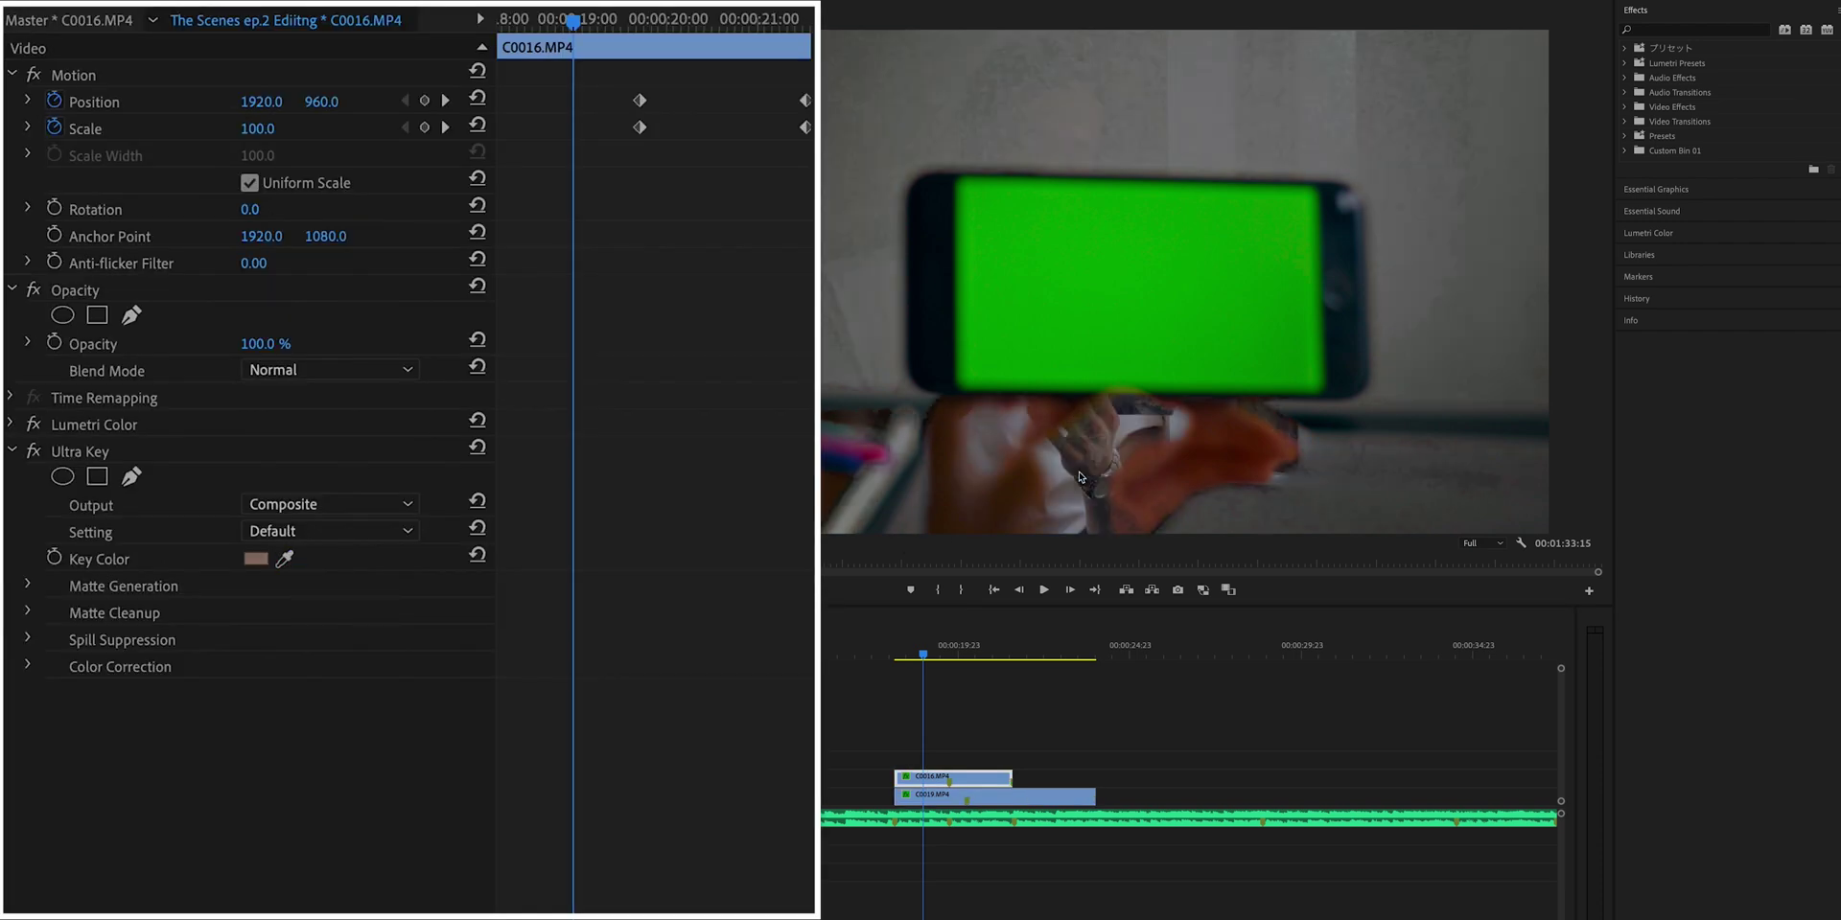
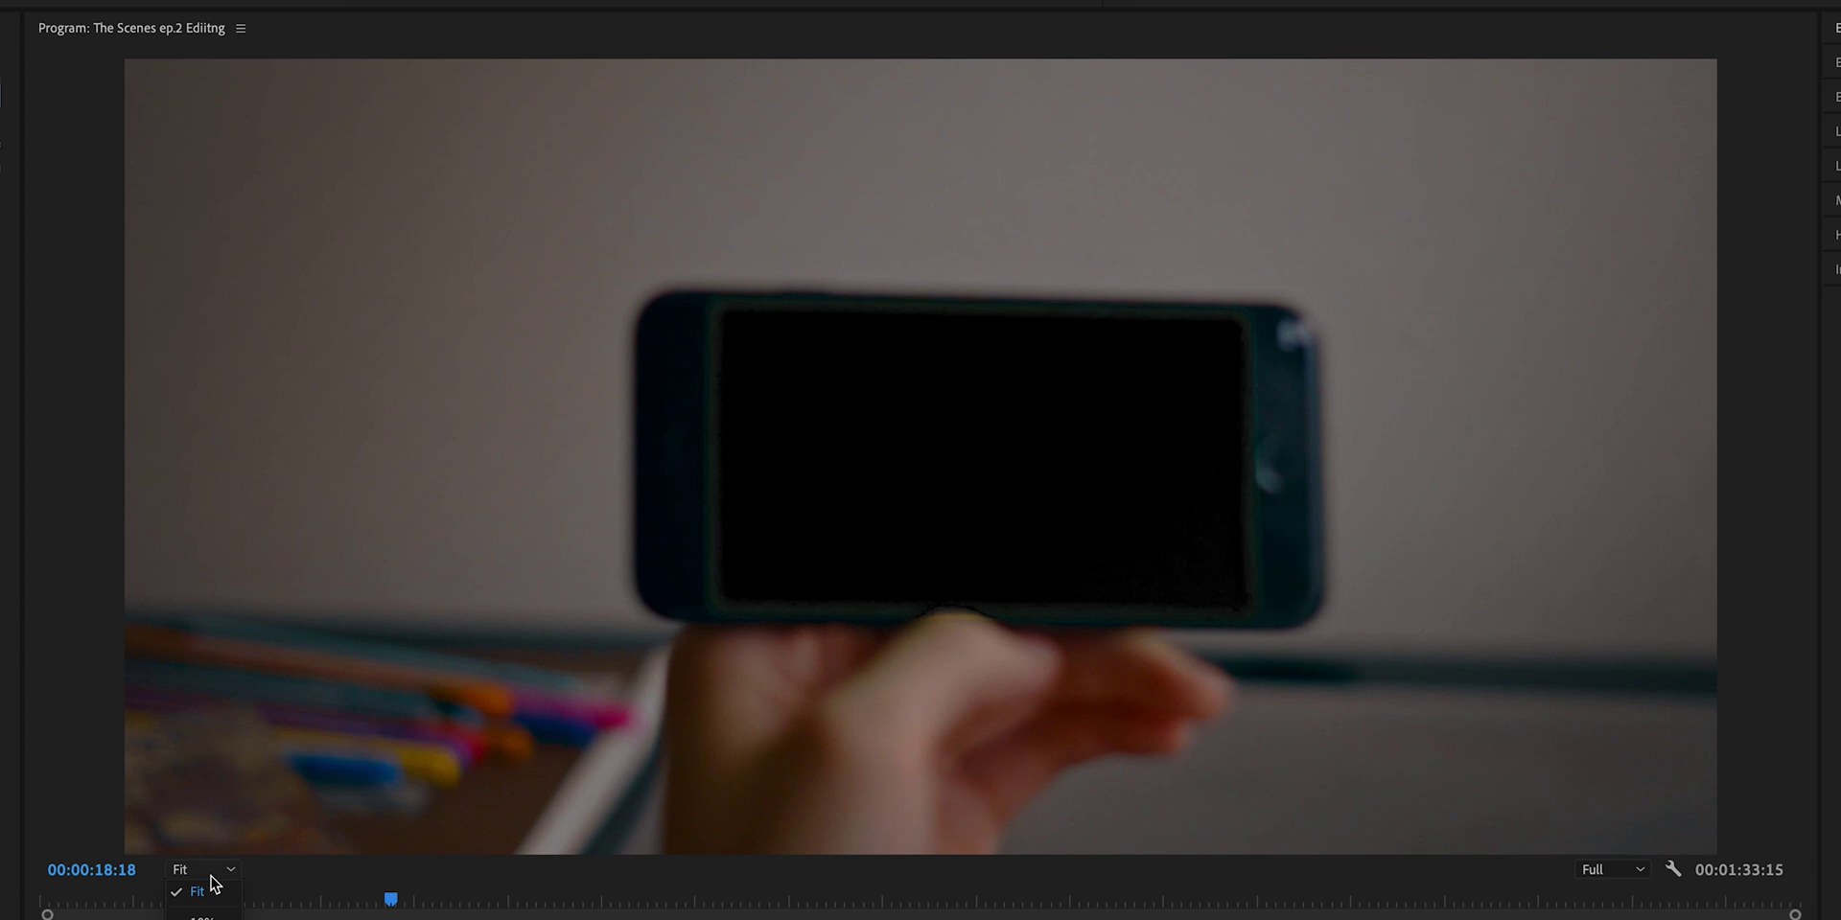
Step: Switch C0016.MP4's Ultra Key output to Alpha Channel and set the Matte Generation Transparency to 37
{"action": "left_click", "coordinate": [206, 911]}
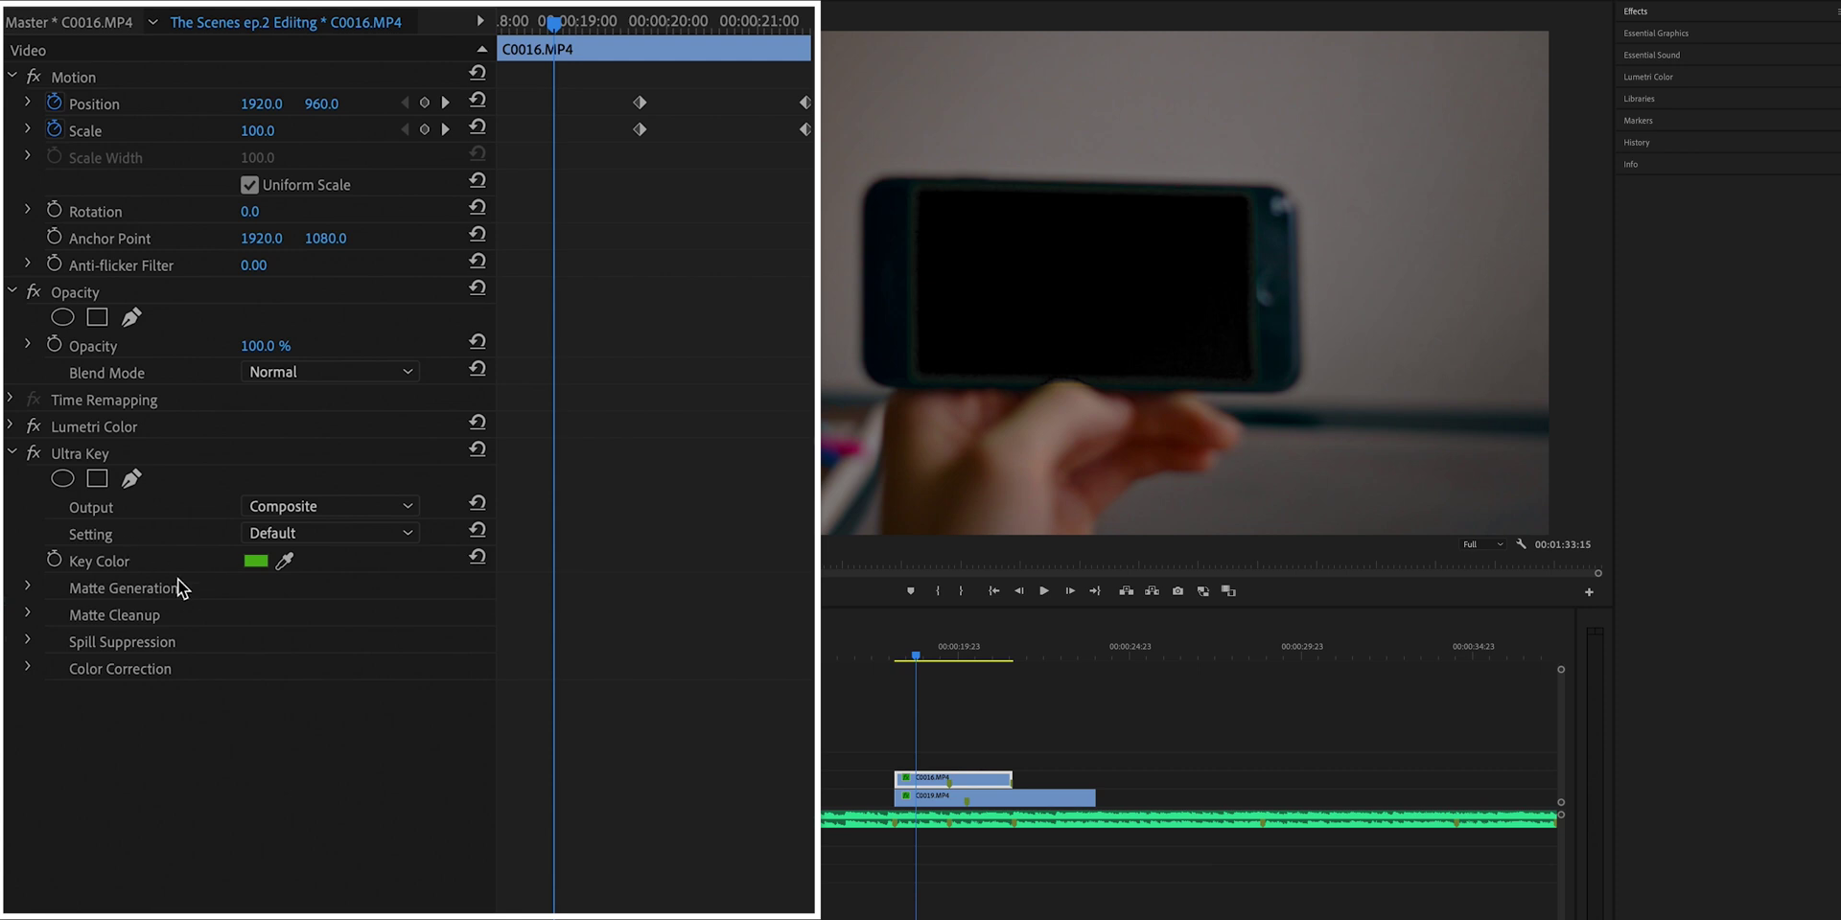
{"action": "left_click", "coordinate": [355, 515]}
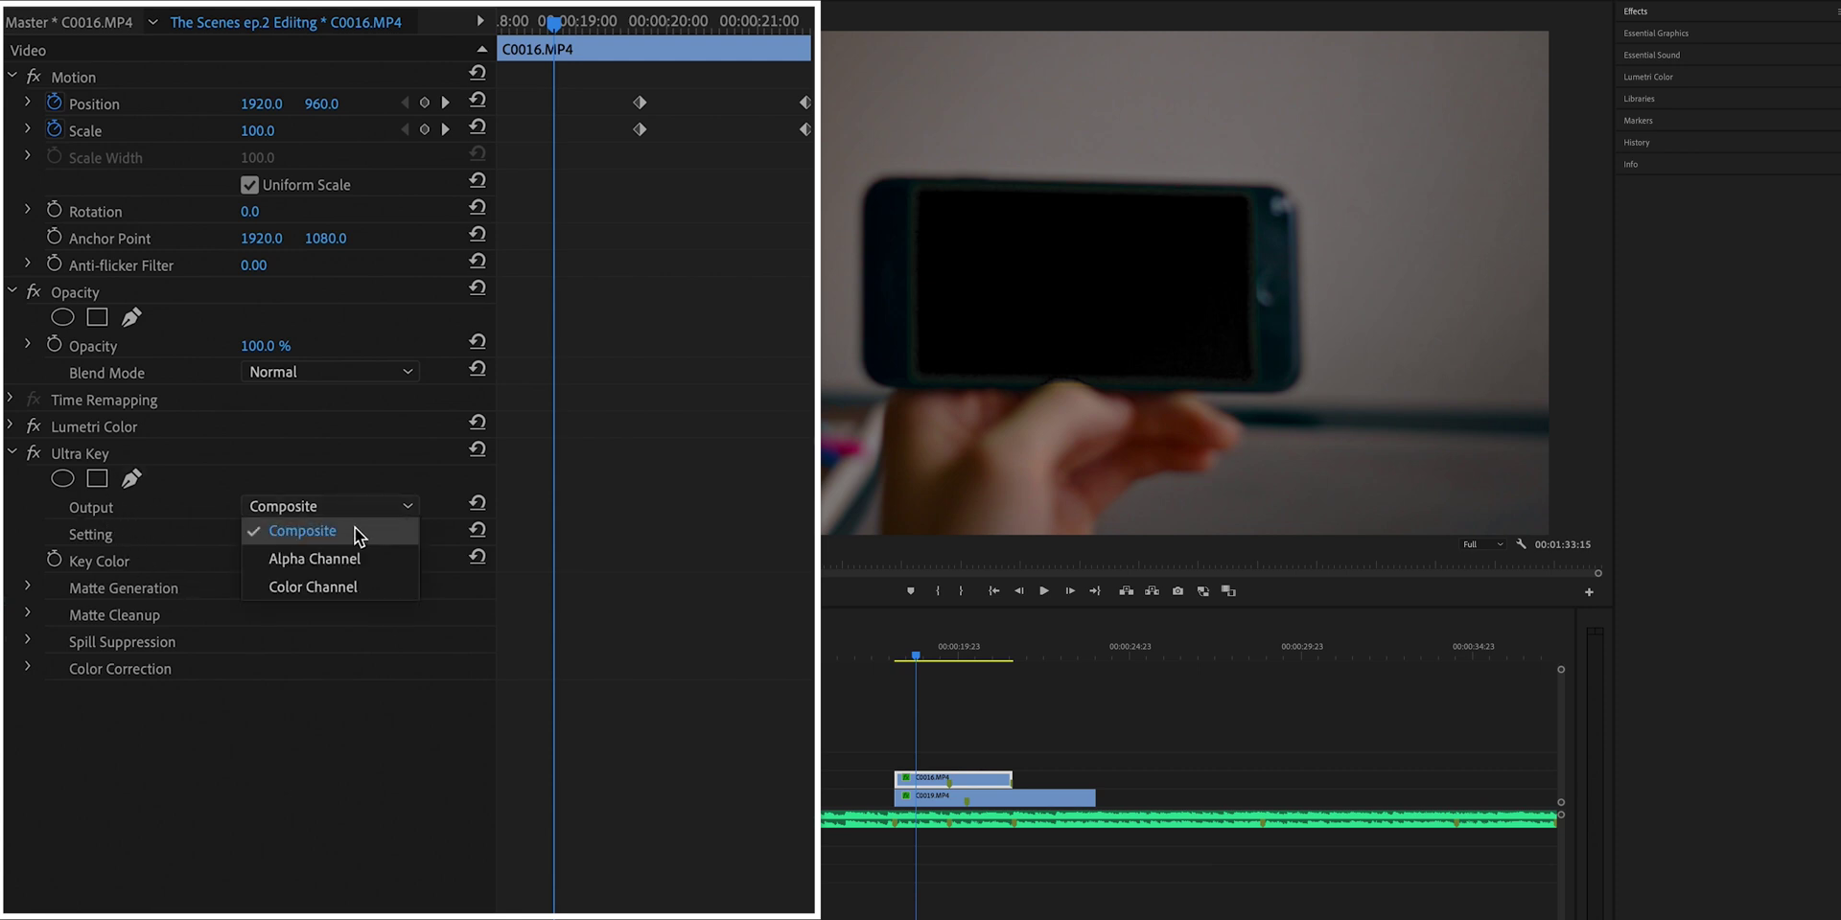
{"action": "left_click", "coordinate": [349, 554]}
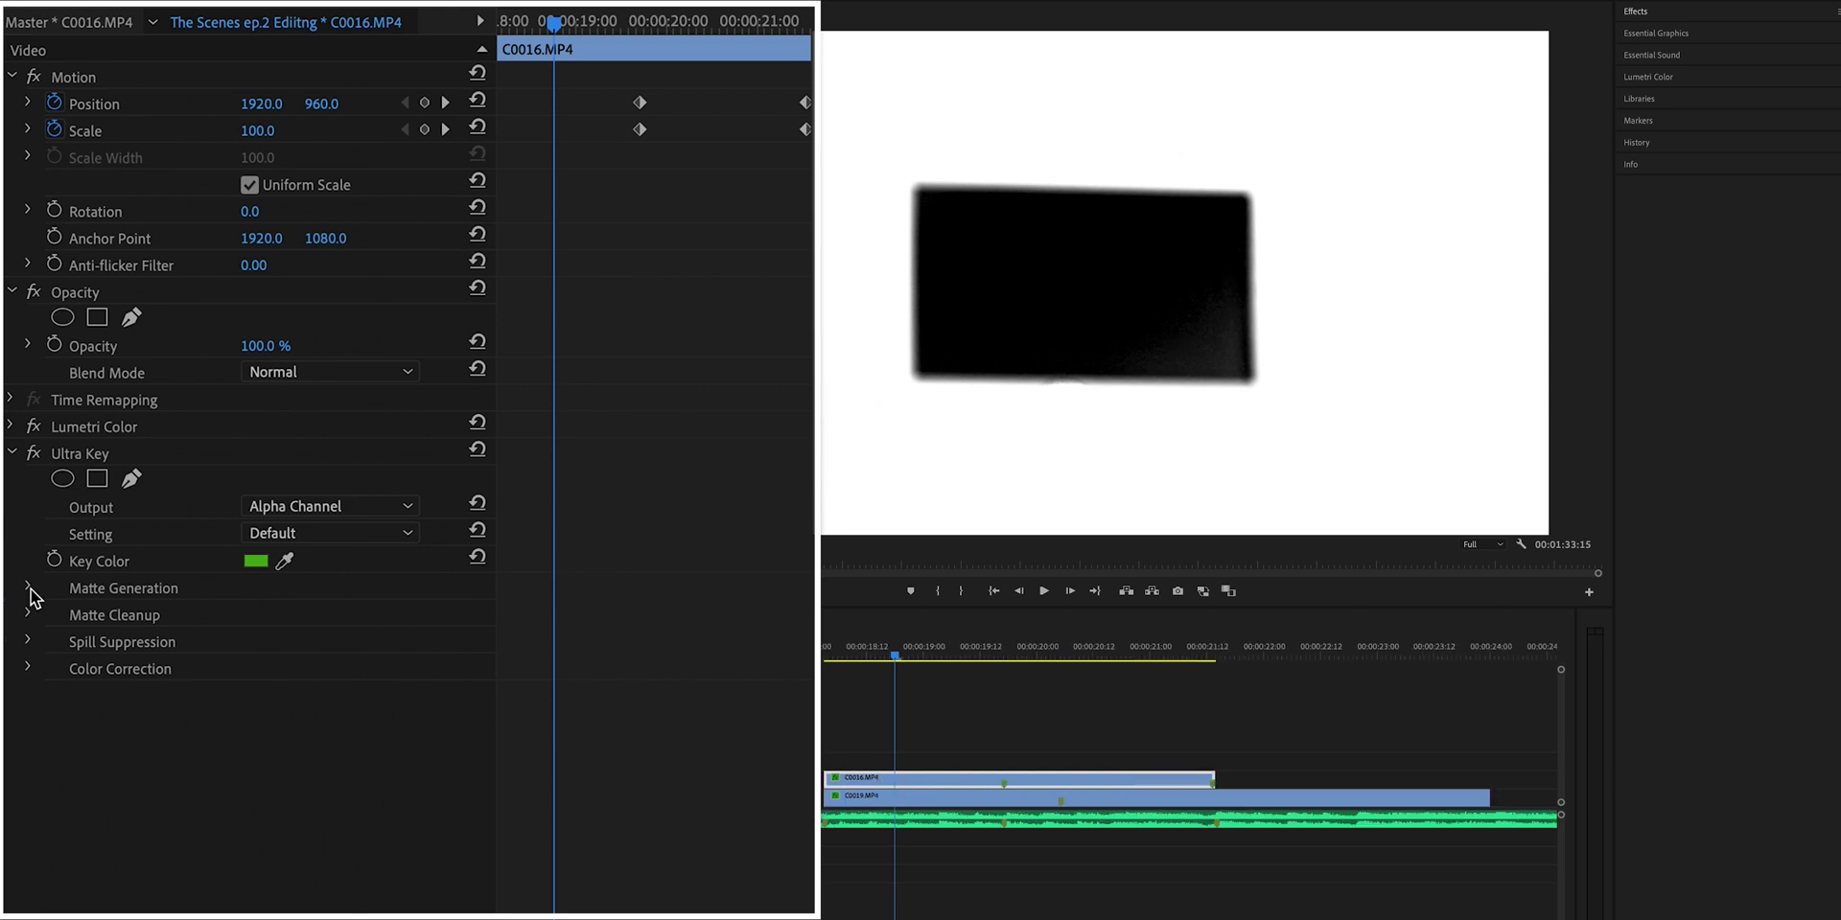
{"action": "left_click", "coordinate": [29, 586]}
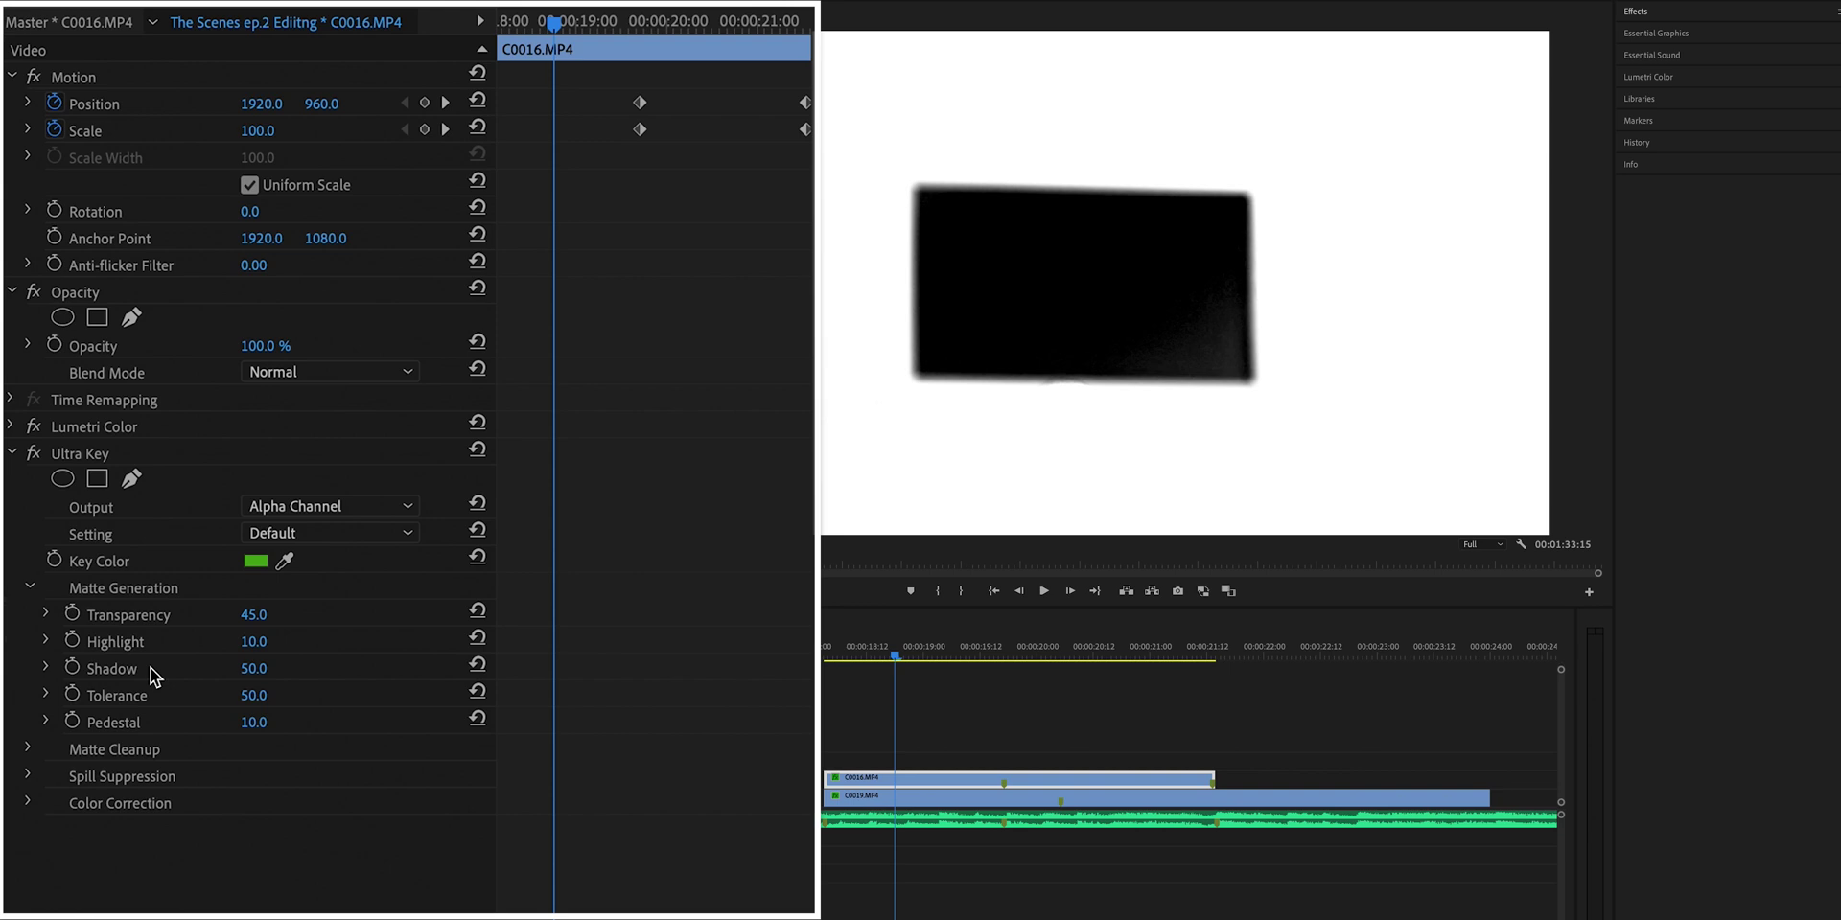
{"action": "left_click", "coordinate": [477, 612]}
{"action": "left_click_drag", "start_coordinate": [254, 615], "coordinate": [280, 615]}
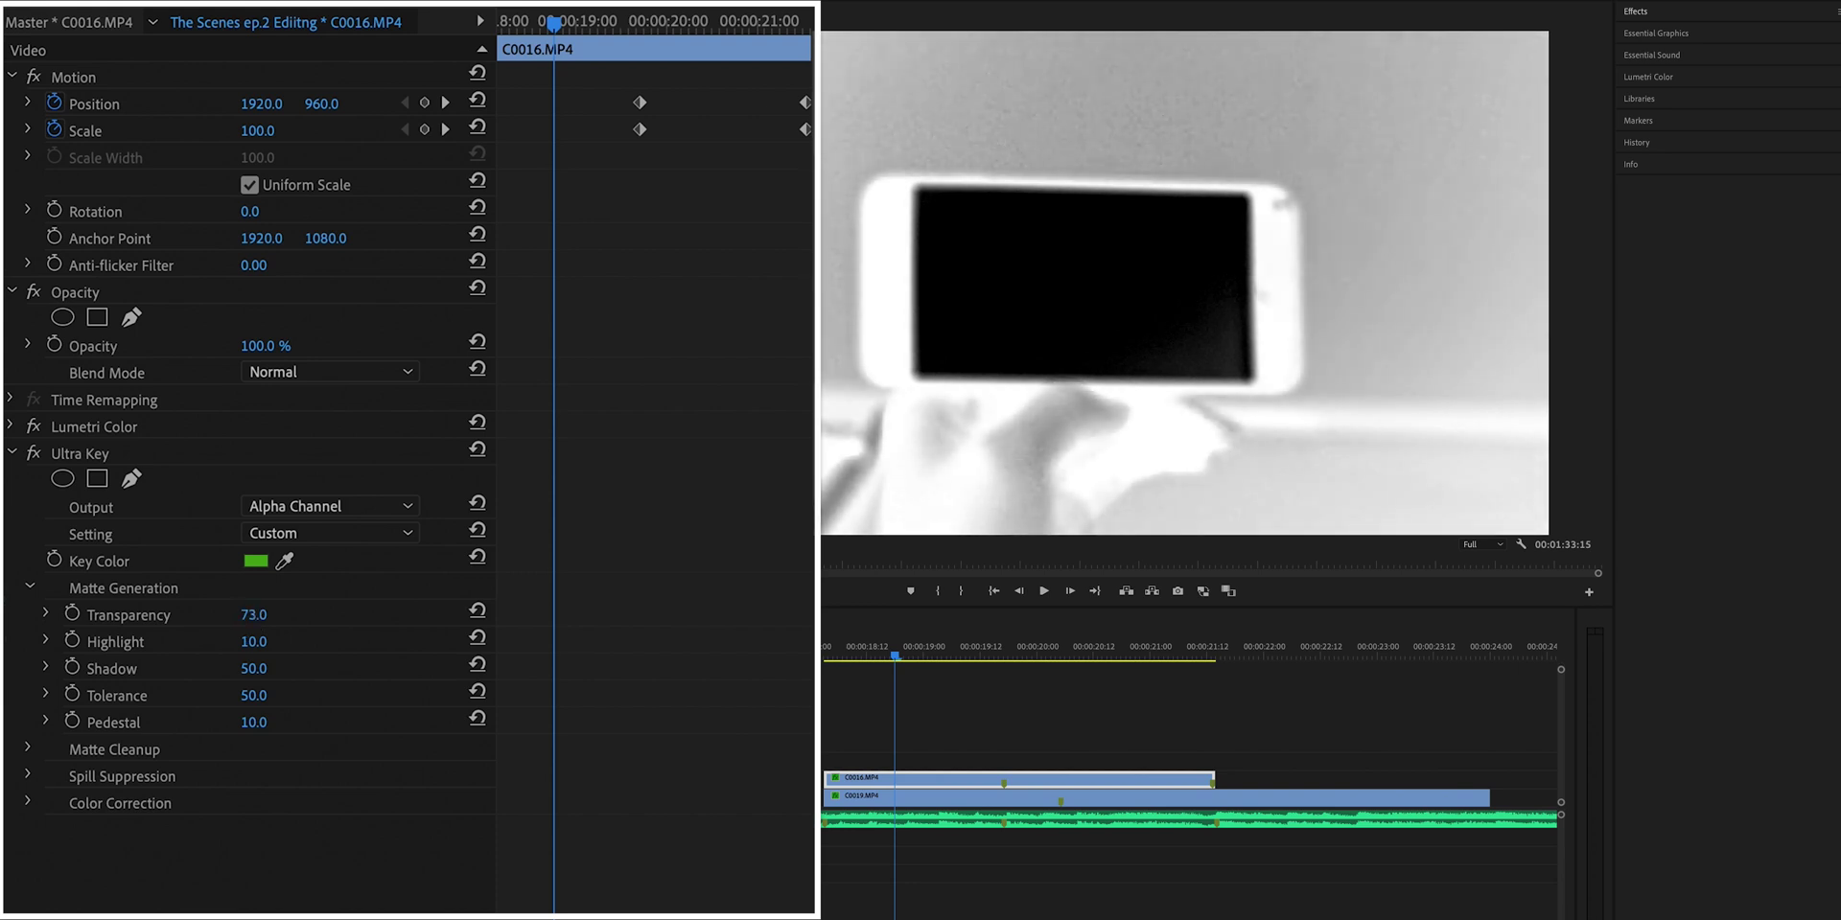
{"action": "left_click_drag", "start_coordinate": [280, 615], "coordinate": [290, 615]}
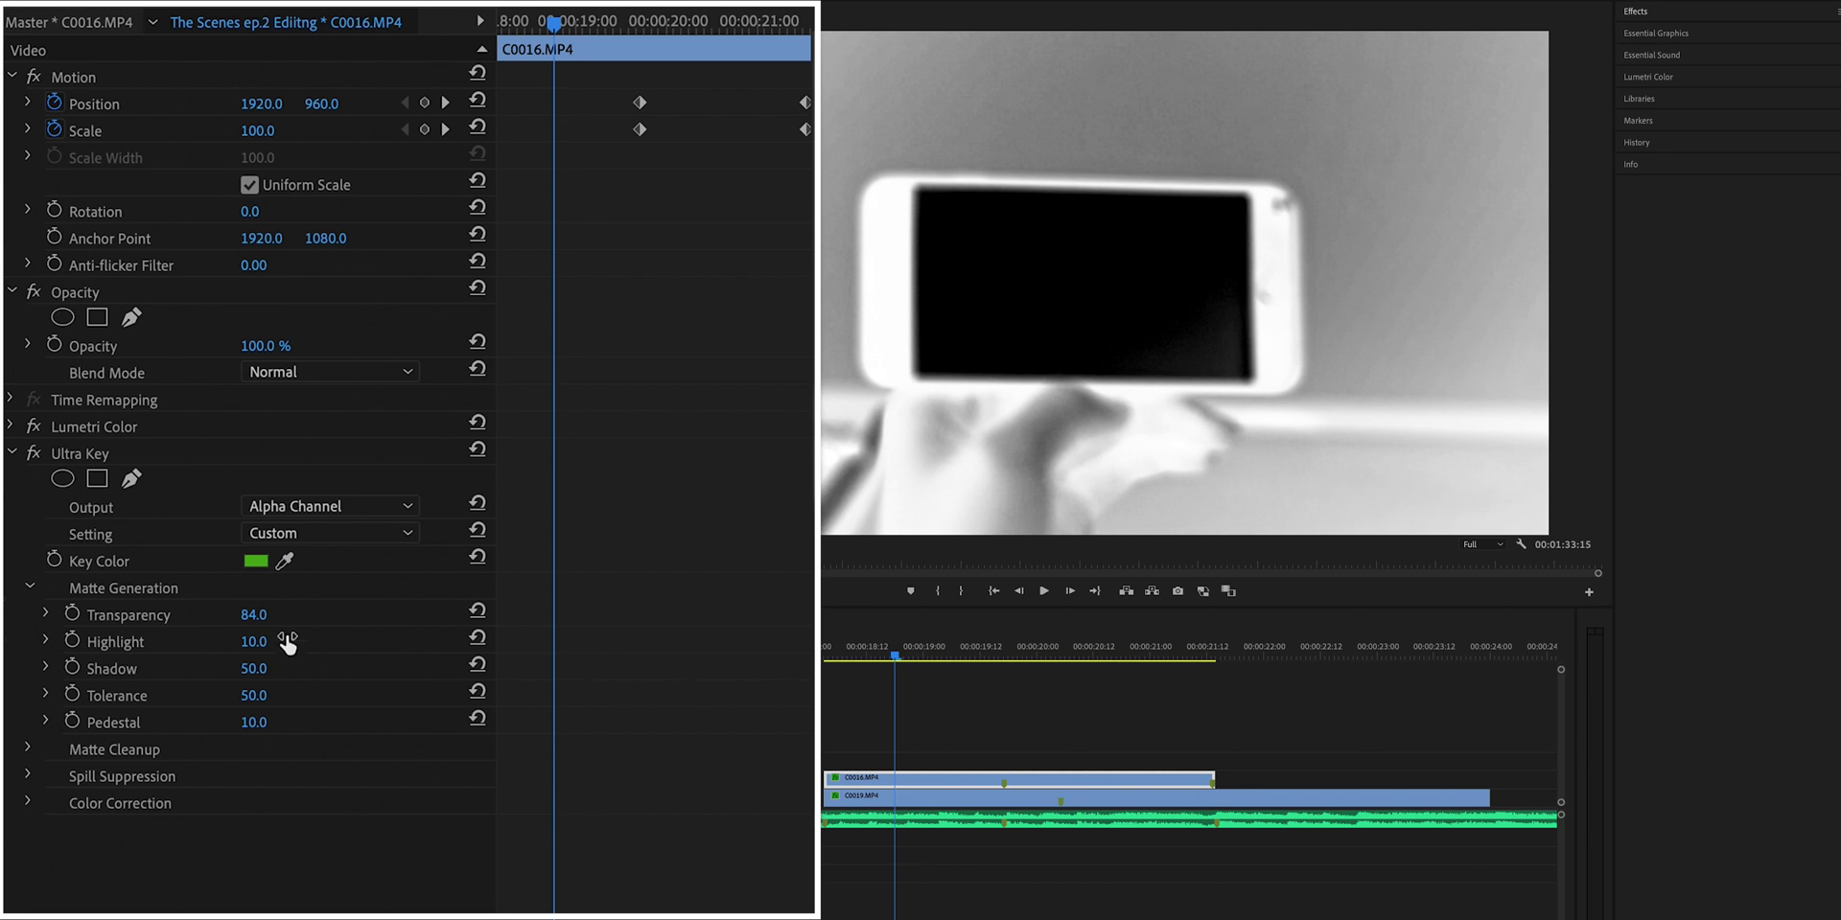
{"action": "left_click_drag", "start_coordinate": [253, 615], "coordinate": [217, 614]}
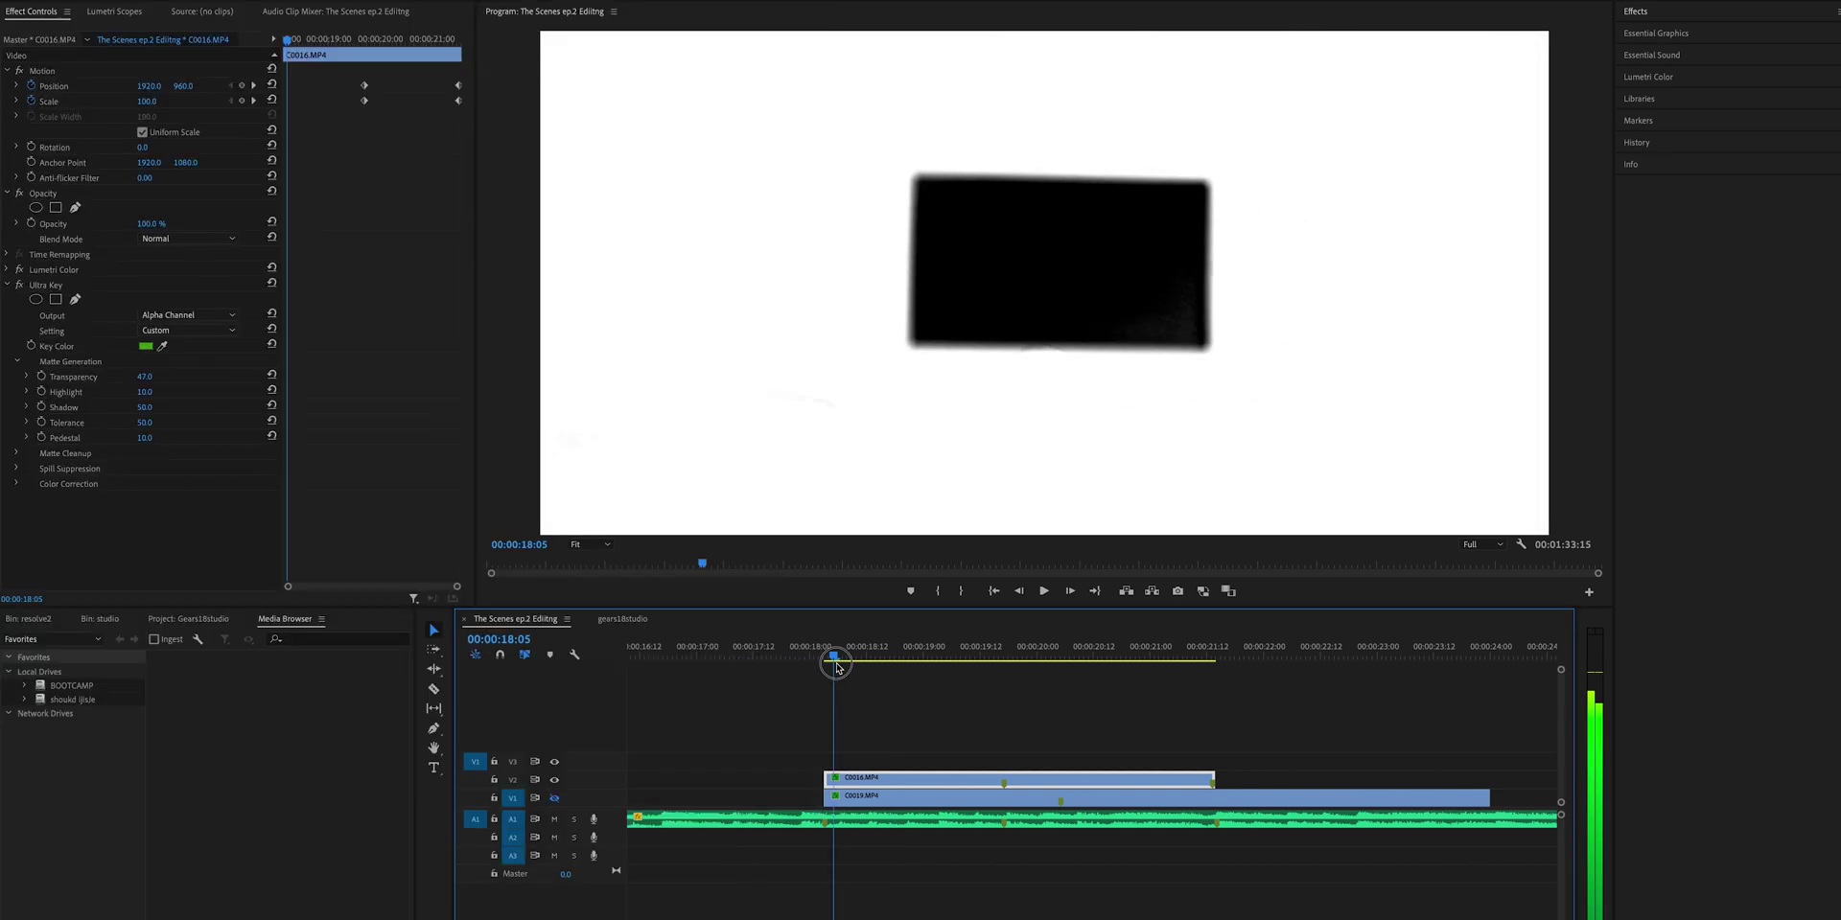
Step: At 00:00:19:08, set Ultra Key's Matte Generation Shadow to 48 and Pedestal to 100, with Highlight and Tolerance reset to their defaults
{"action": "left_click_drag", "start_coordinate": [834, 665], "coordinate": [965, 662]}
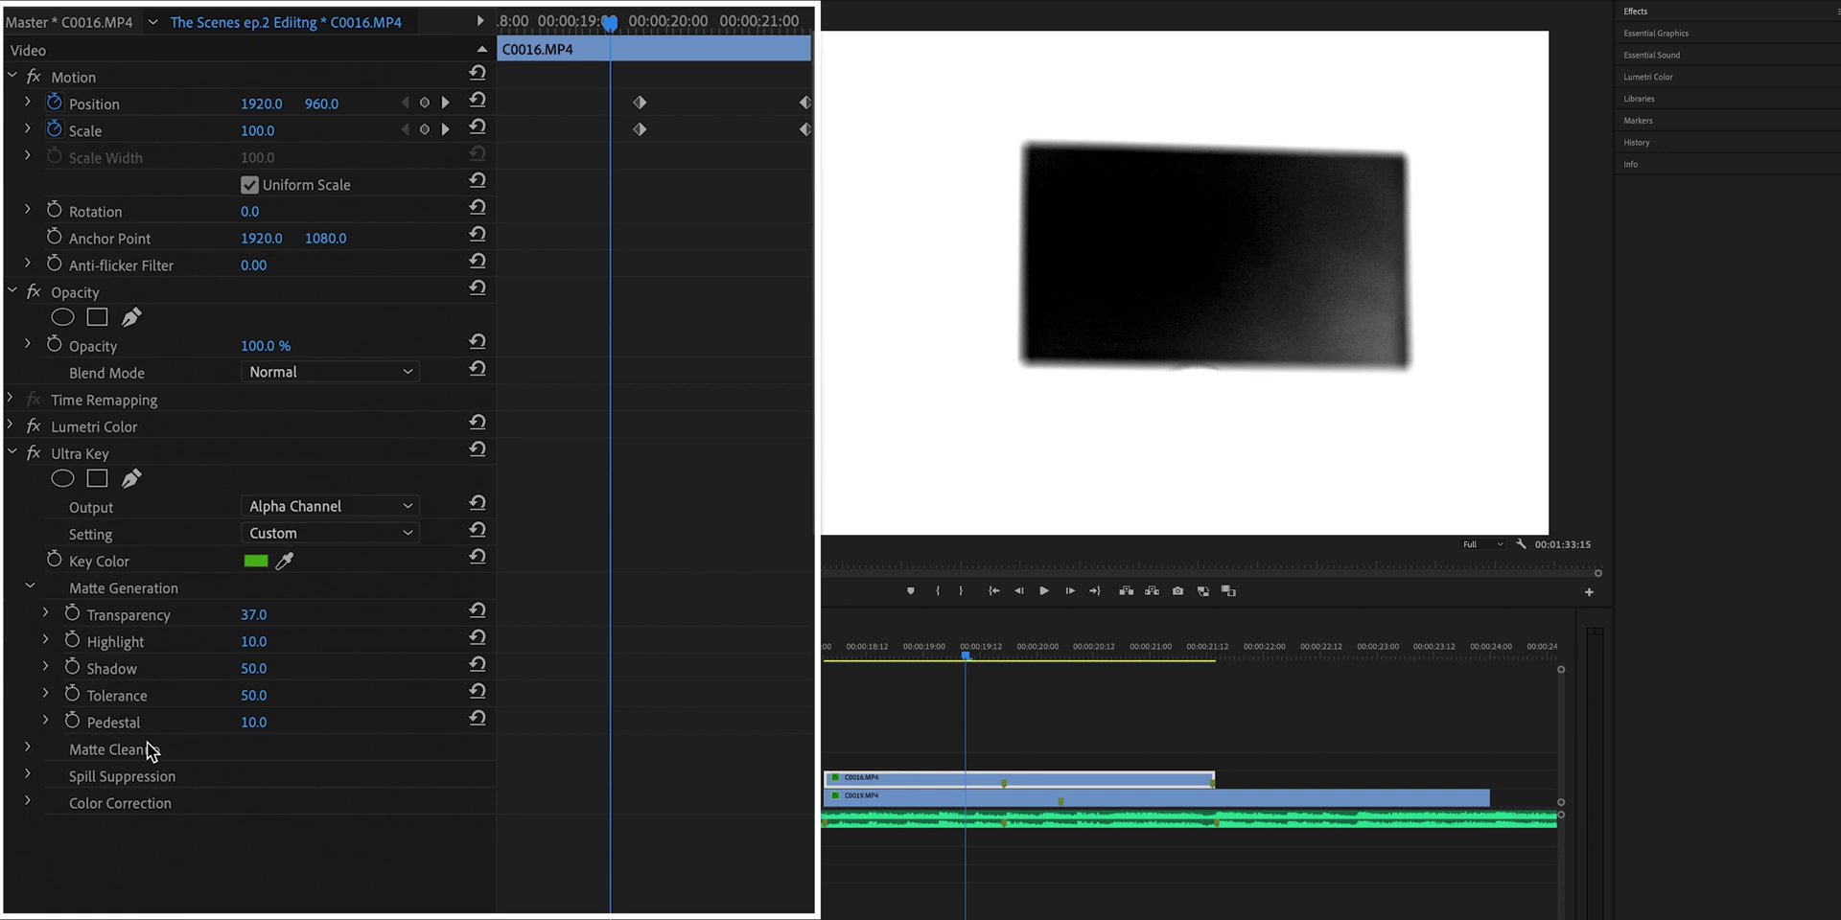
{"action": "left_click_drag", "start_coordinate": [254, 641], "coordinate": [226, 669]}
{"action": "left_click", "coordinate": [479, 639]}
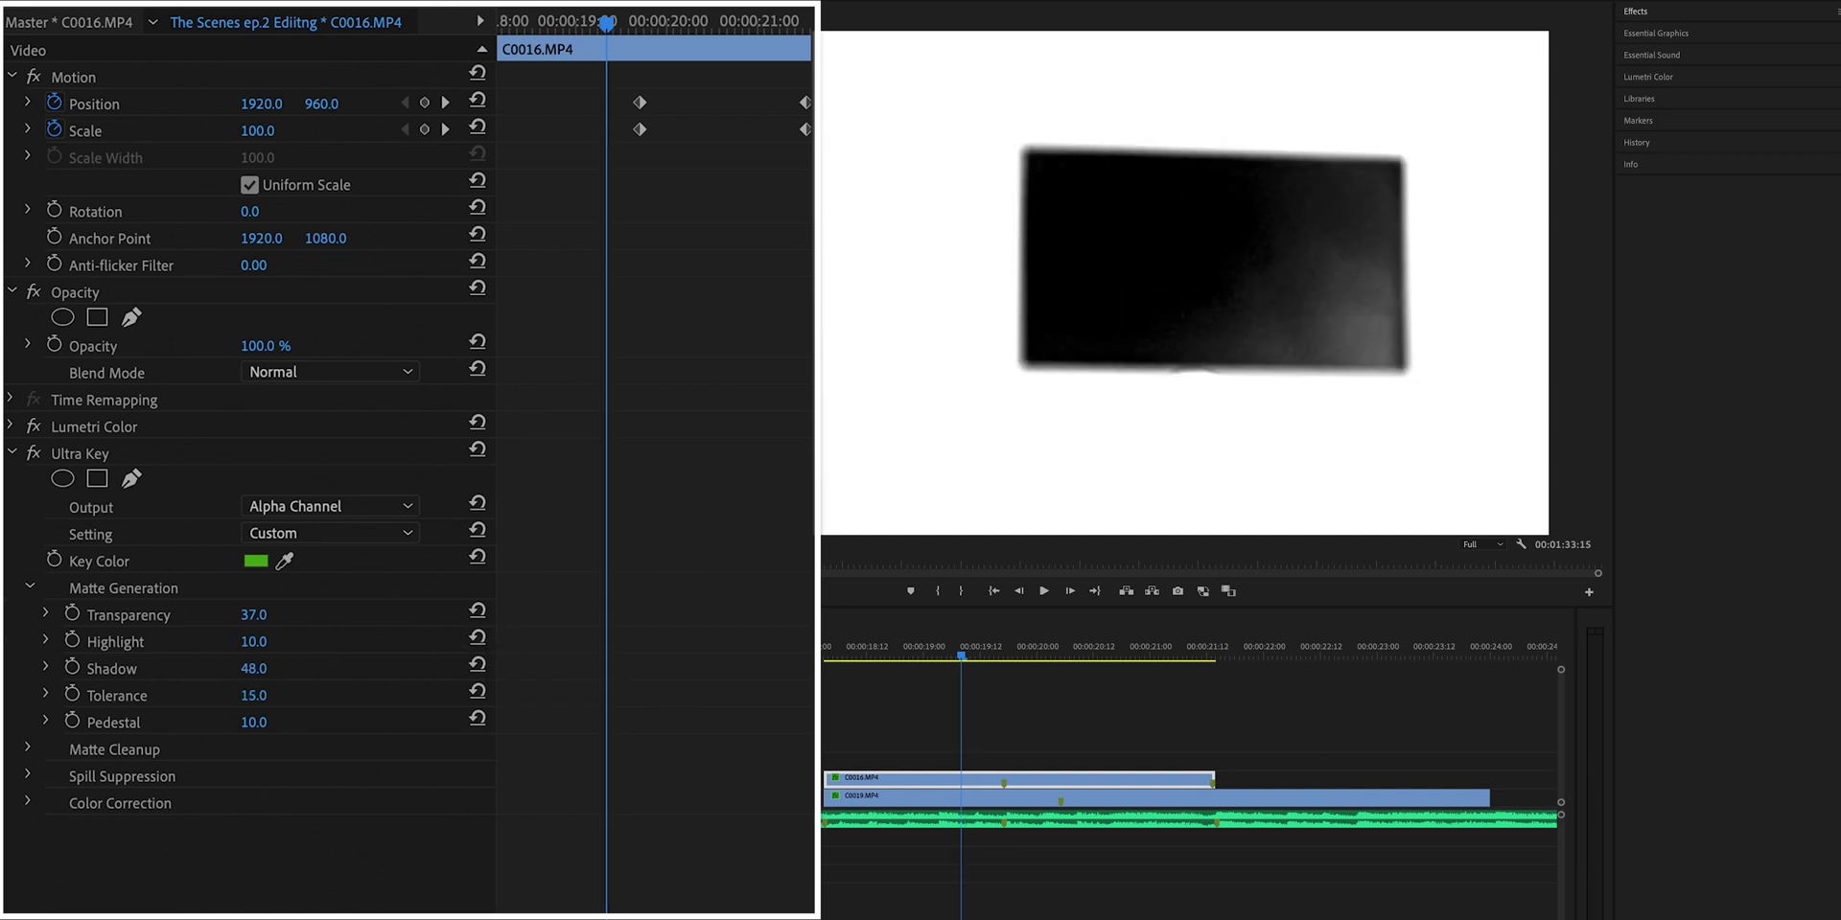
{"action": "left_click_drag", "start_coordinate": [254, 696], "coordinate": [316, 722]}
{"action": "left_click", "coordinate": [479, 693]}
{"action": "left_click", "coordinate": [478, 719]}
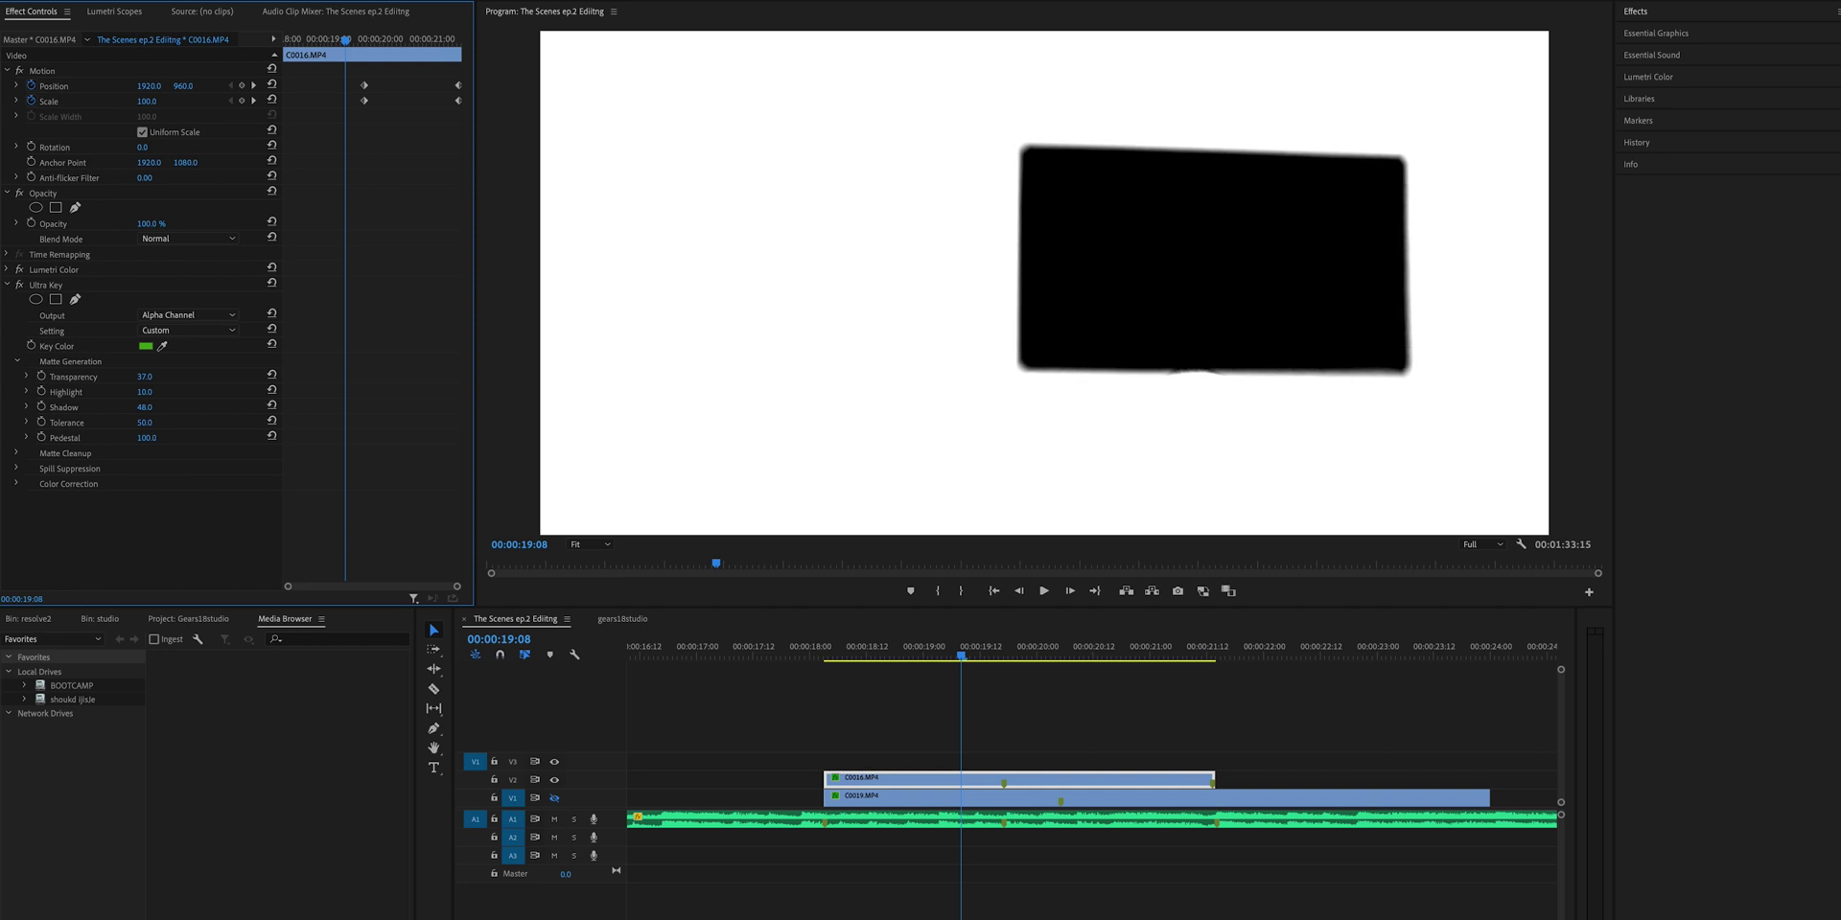
Step: Check the matte at 00:00:18:22 and switch C0016.MP4's Ultra Key output back to Composite
{"action": "left_click", "coordinate": [904, 661]}
{"action": "mouse_move", "coordinate": [904, 662]}
{"action": "left_mouse_down"}
{"action": "mouse_move", "coordinate": [843, 660]}
{"action": "mouse_move", "coordinate": [1132, 671]}
{"action": "mouse_move", "coordinate": [862, 671]}
{"action": "mouse_move", "coordinate": [914, 662]}
{"action": "left_mouse_up"}
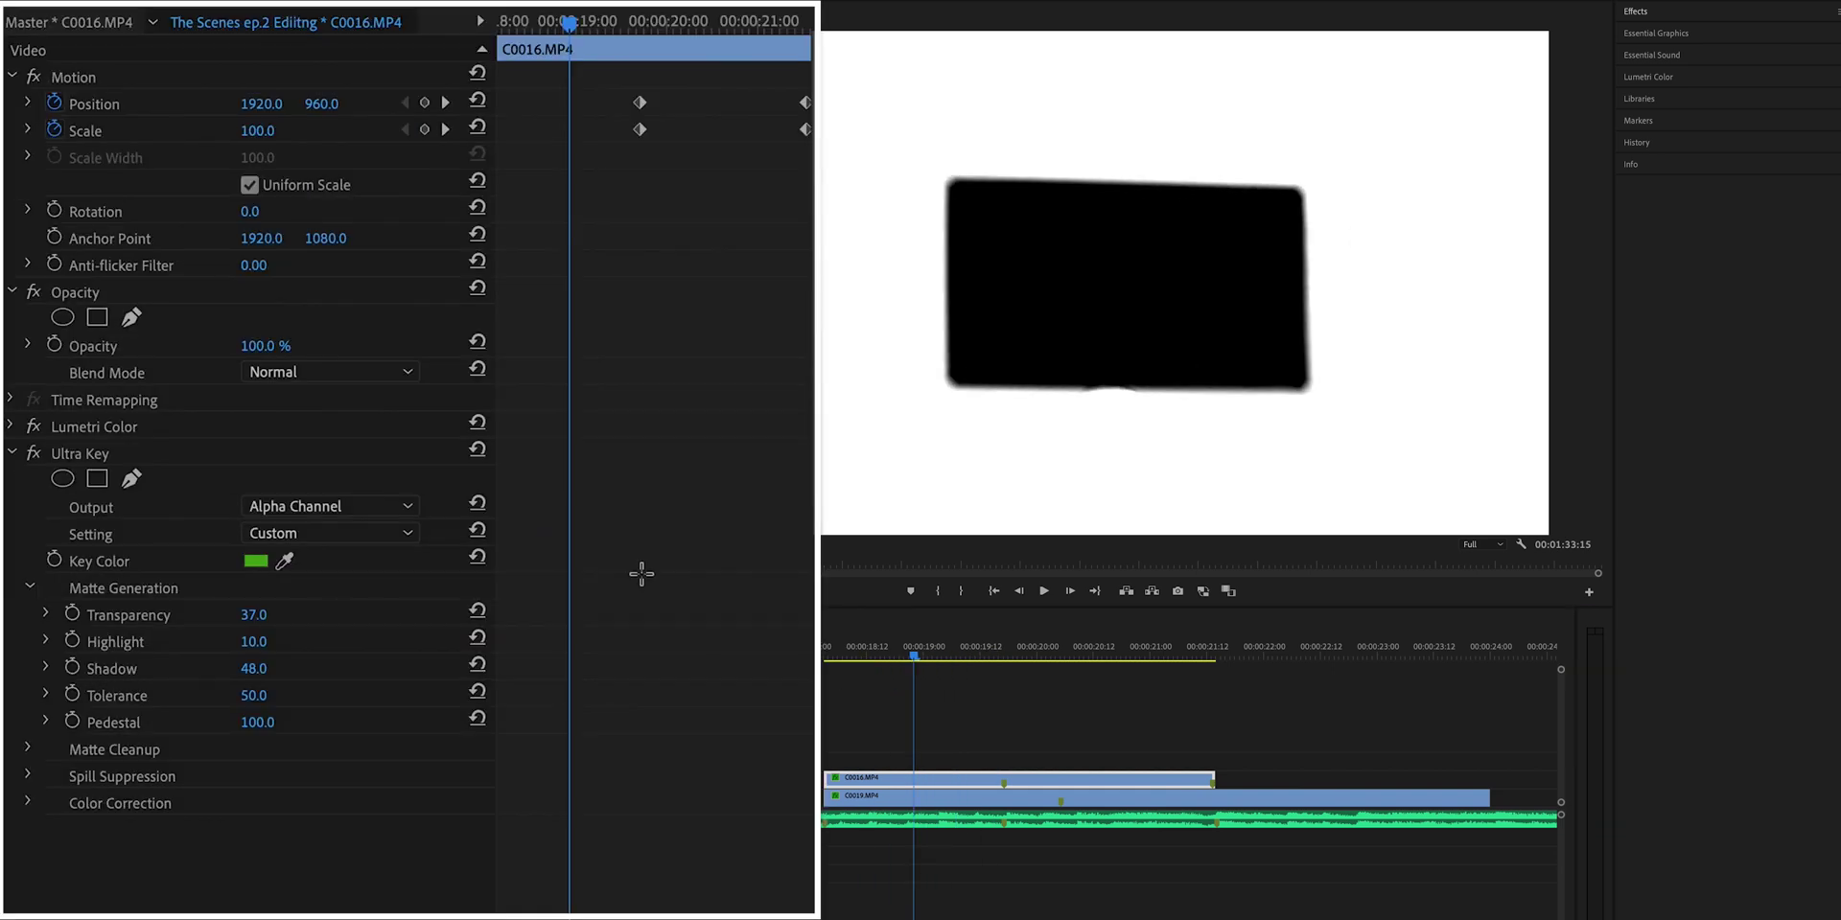
{"action": "left_click", "coordinate": [353, 504]}
{"action": "left_click", "coordinate": [349, 536]}
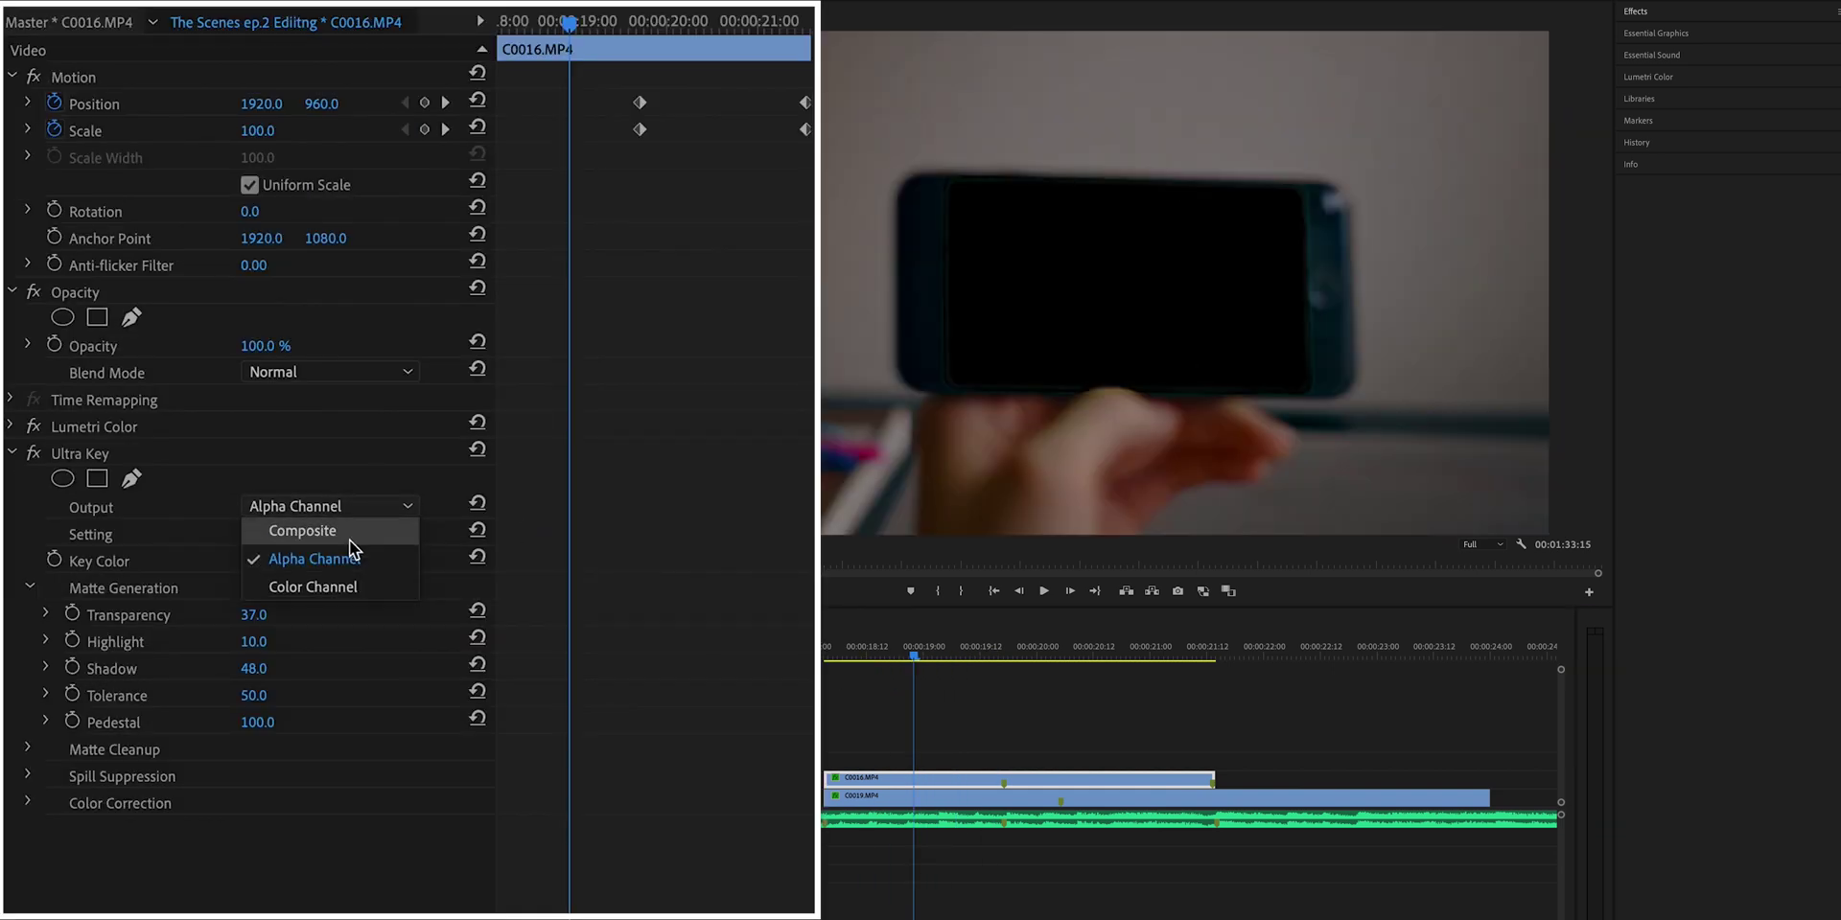
Step: Inspect the key edges at 100%, increase Ultra Key's Matte Cleanup Choke, set Soften to 78 and preview the keyed phone clip
{"action": "left_click", "coordinate": [578, 544]}
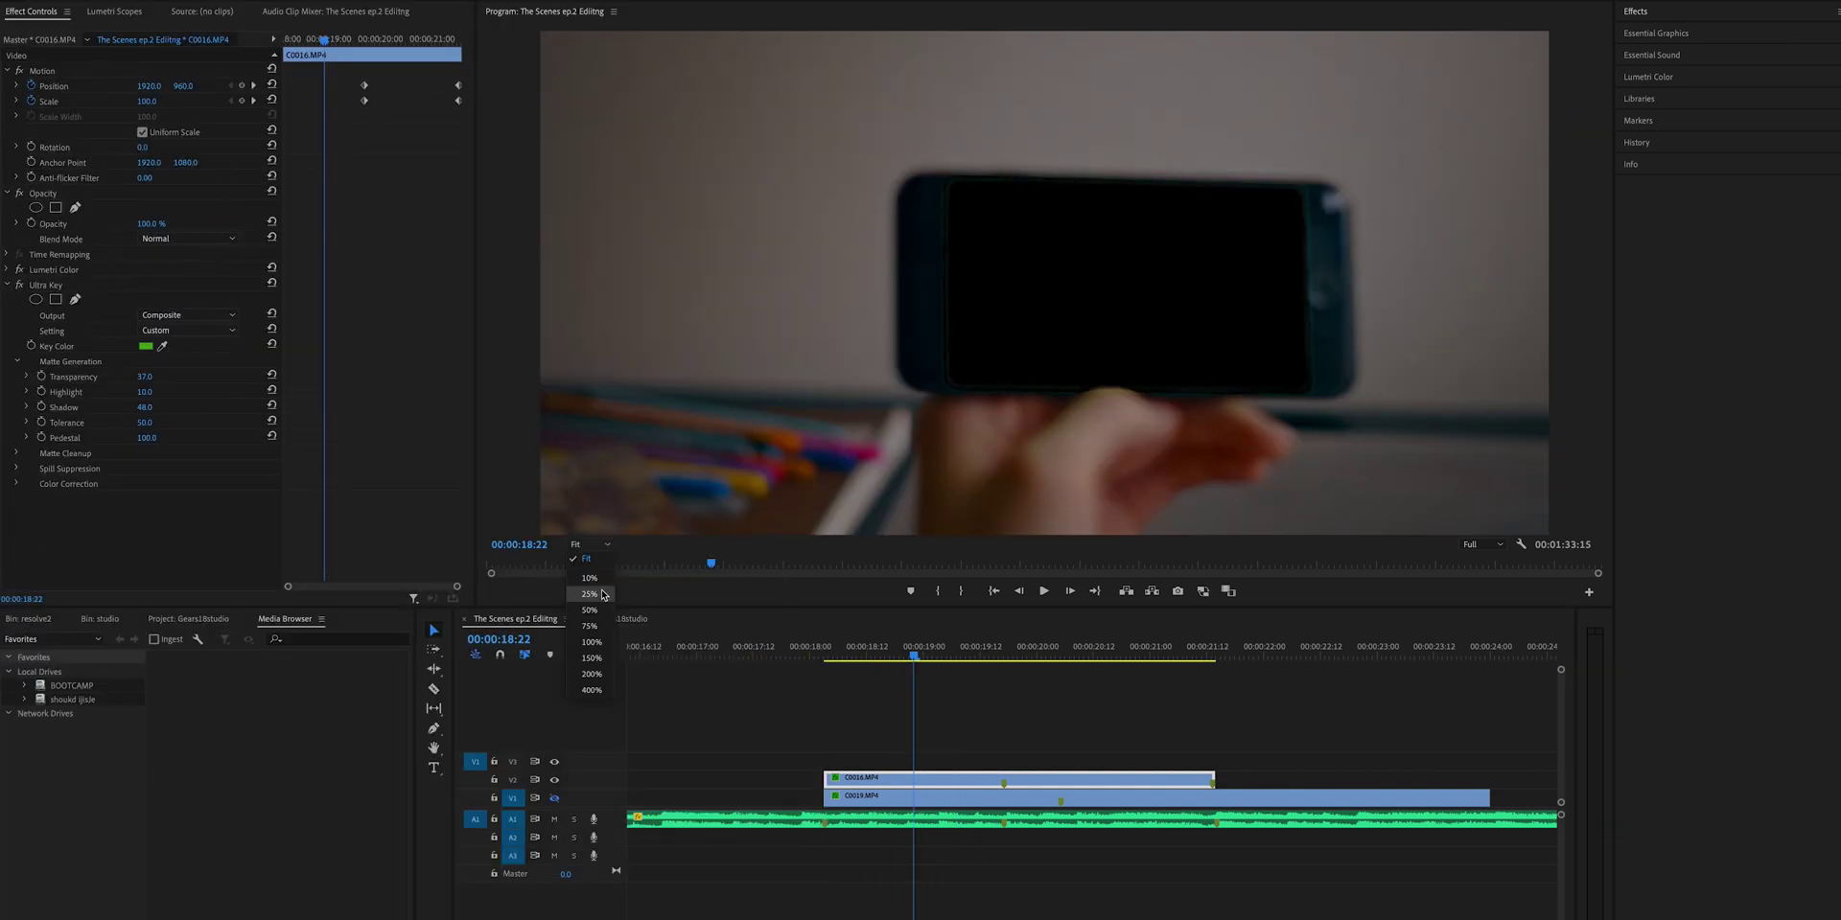
{"action": "left_click", "coordinate": [599, 641]}
{"action": "left_click_drag", "start_coordinate": [1258, 531], "coordinate": [1344, 531]}
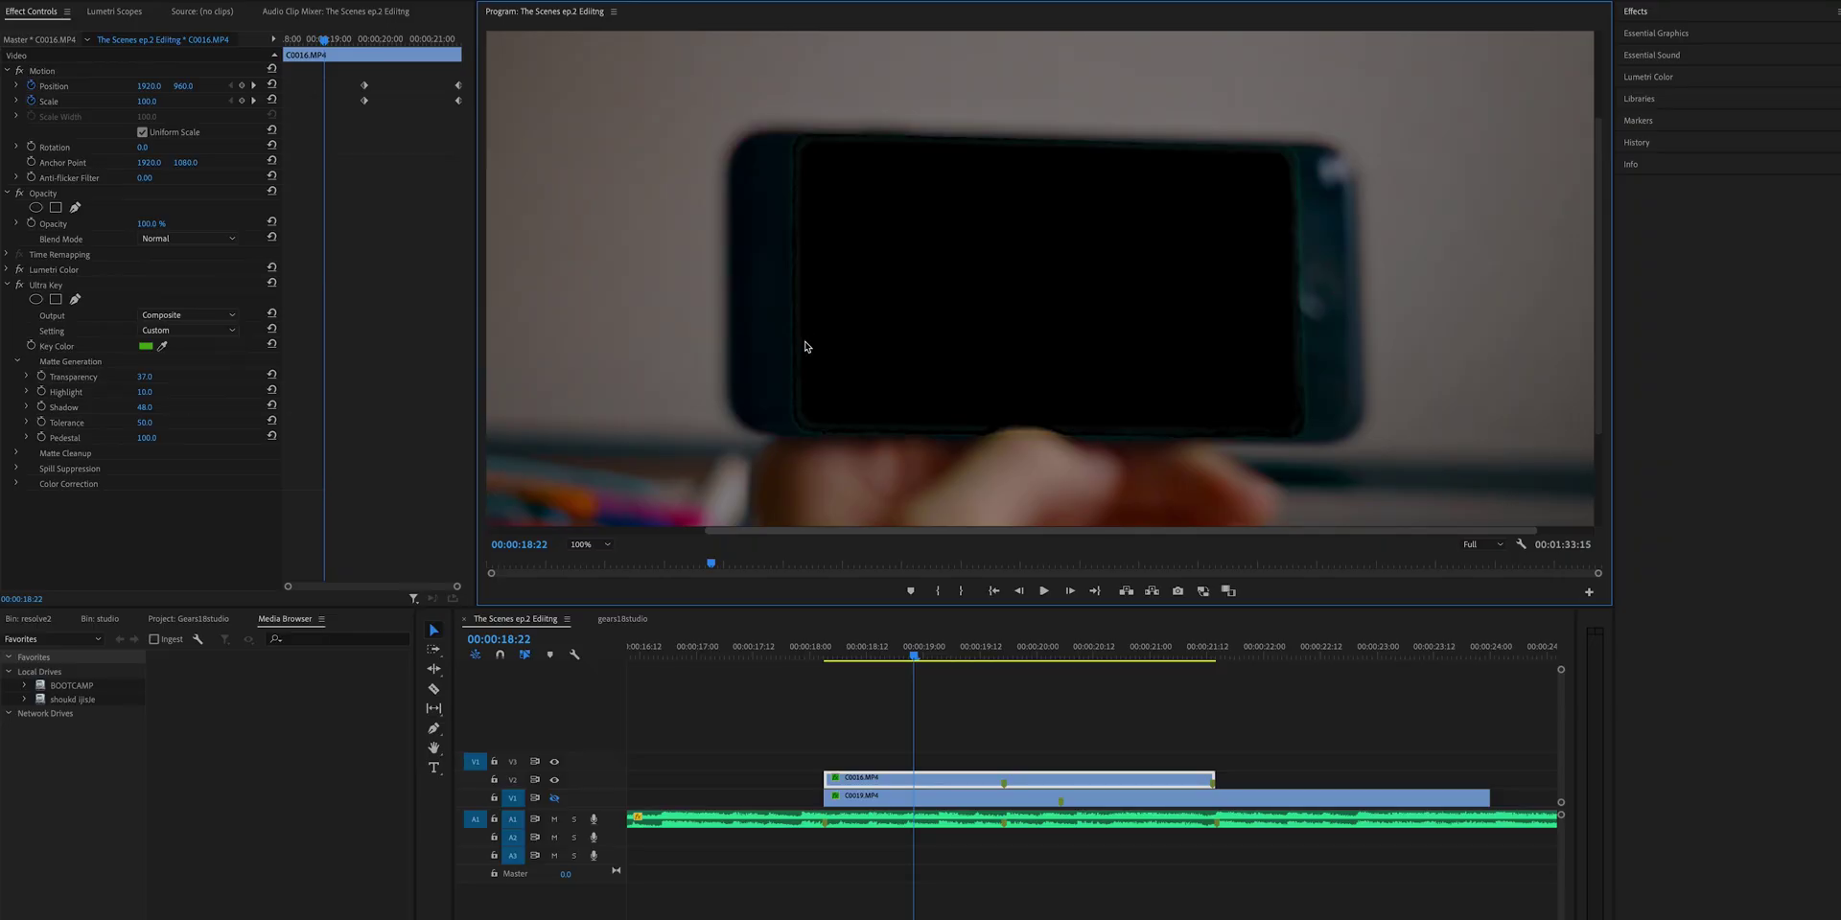
{"action": "left_click", "coordinate": [17, 361]}
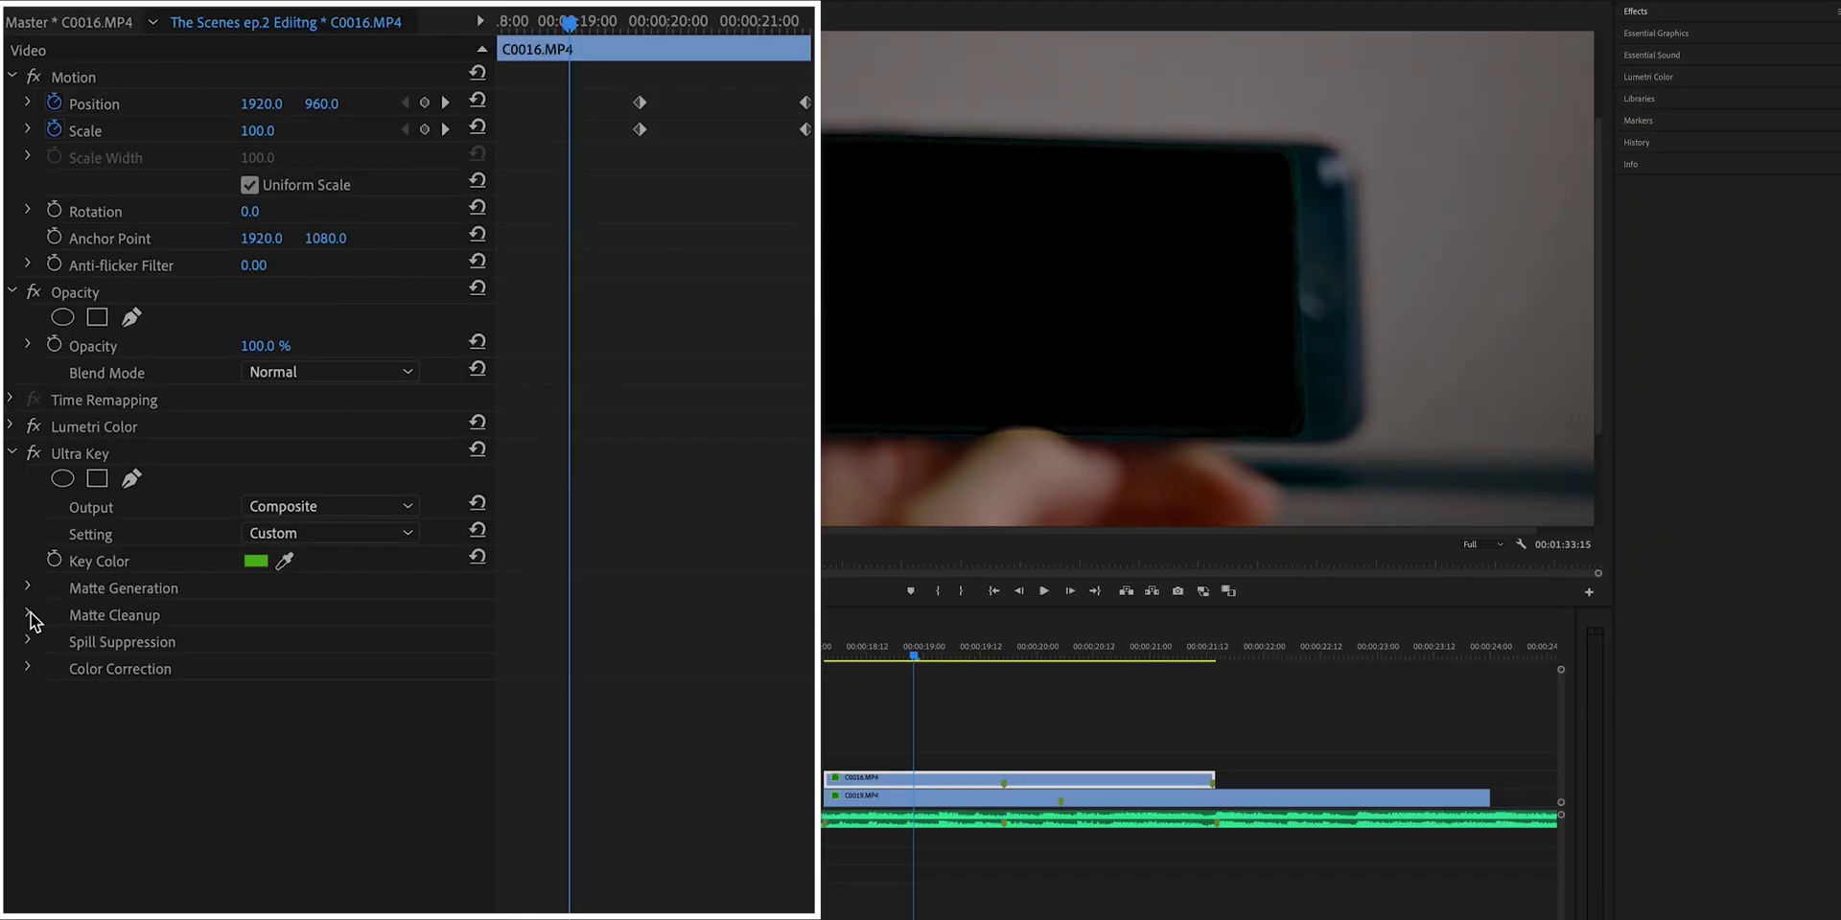
{"action": "left_click", "coordinate": [19, 378]}
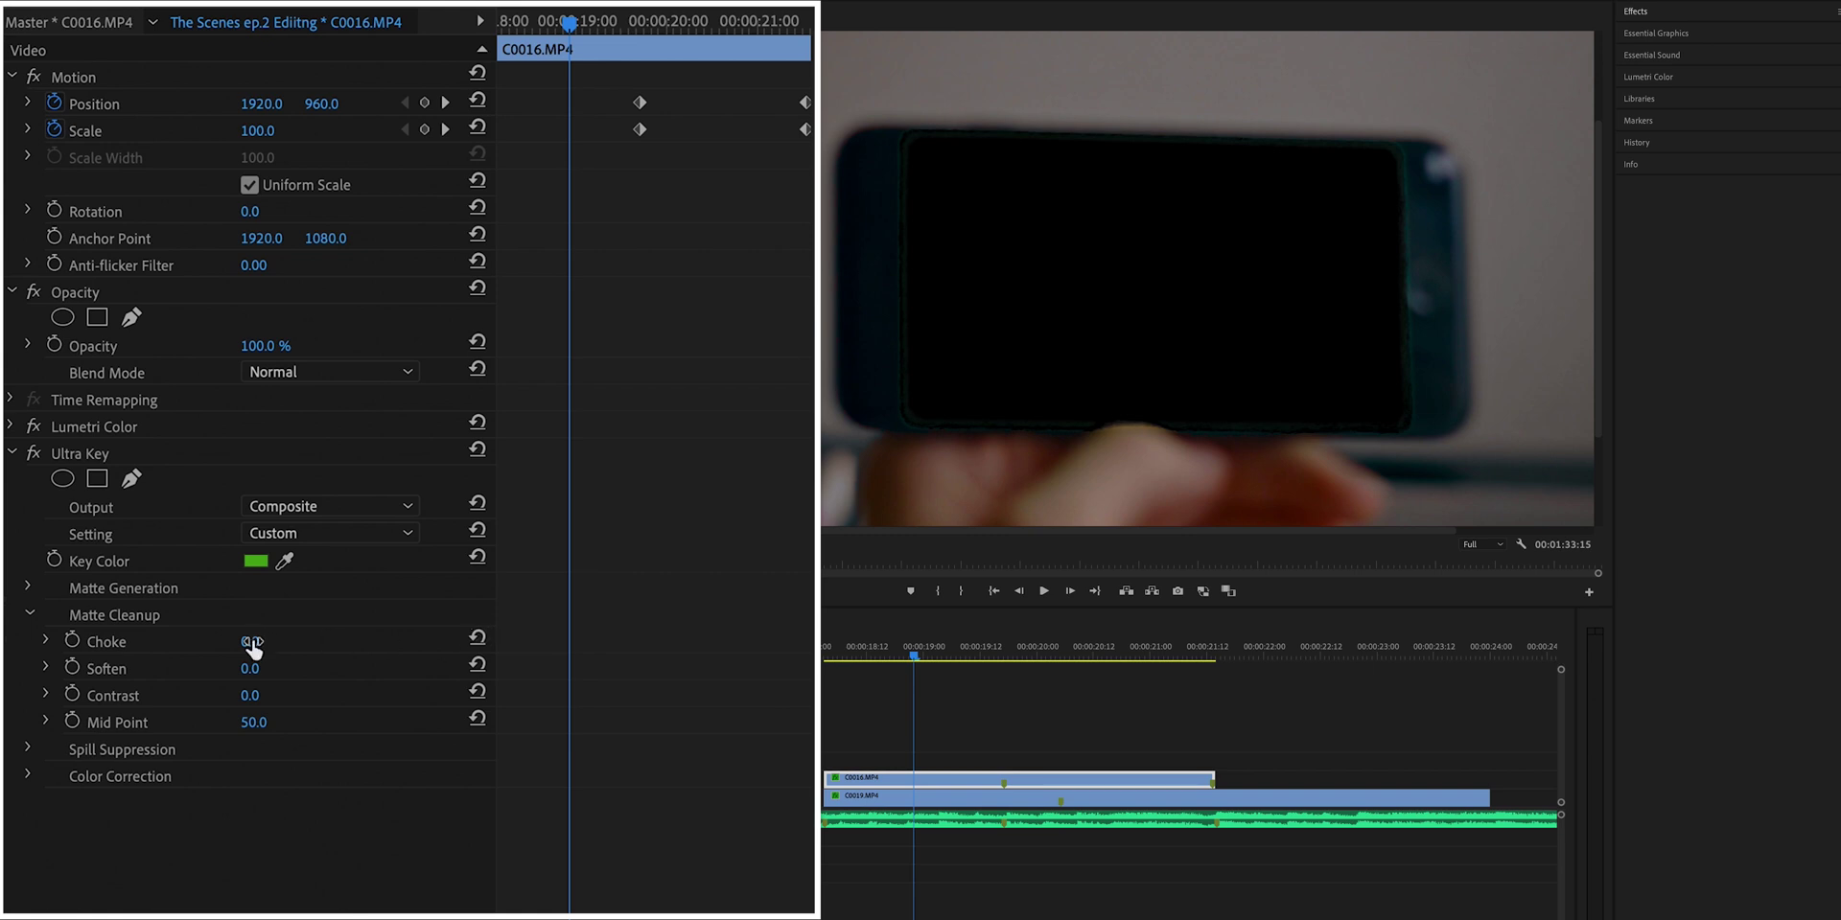
{"action": "left_click_drag", "start_coordinate": [251, 642], "coordinate": [315, 643]}
{"action": "left_click", "coordinate": [249, 670]}
{"action": "type", "text": "78"}
{"action": "key", "text": "Return"}
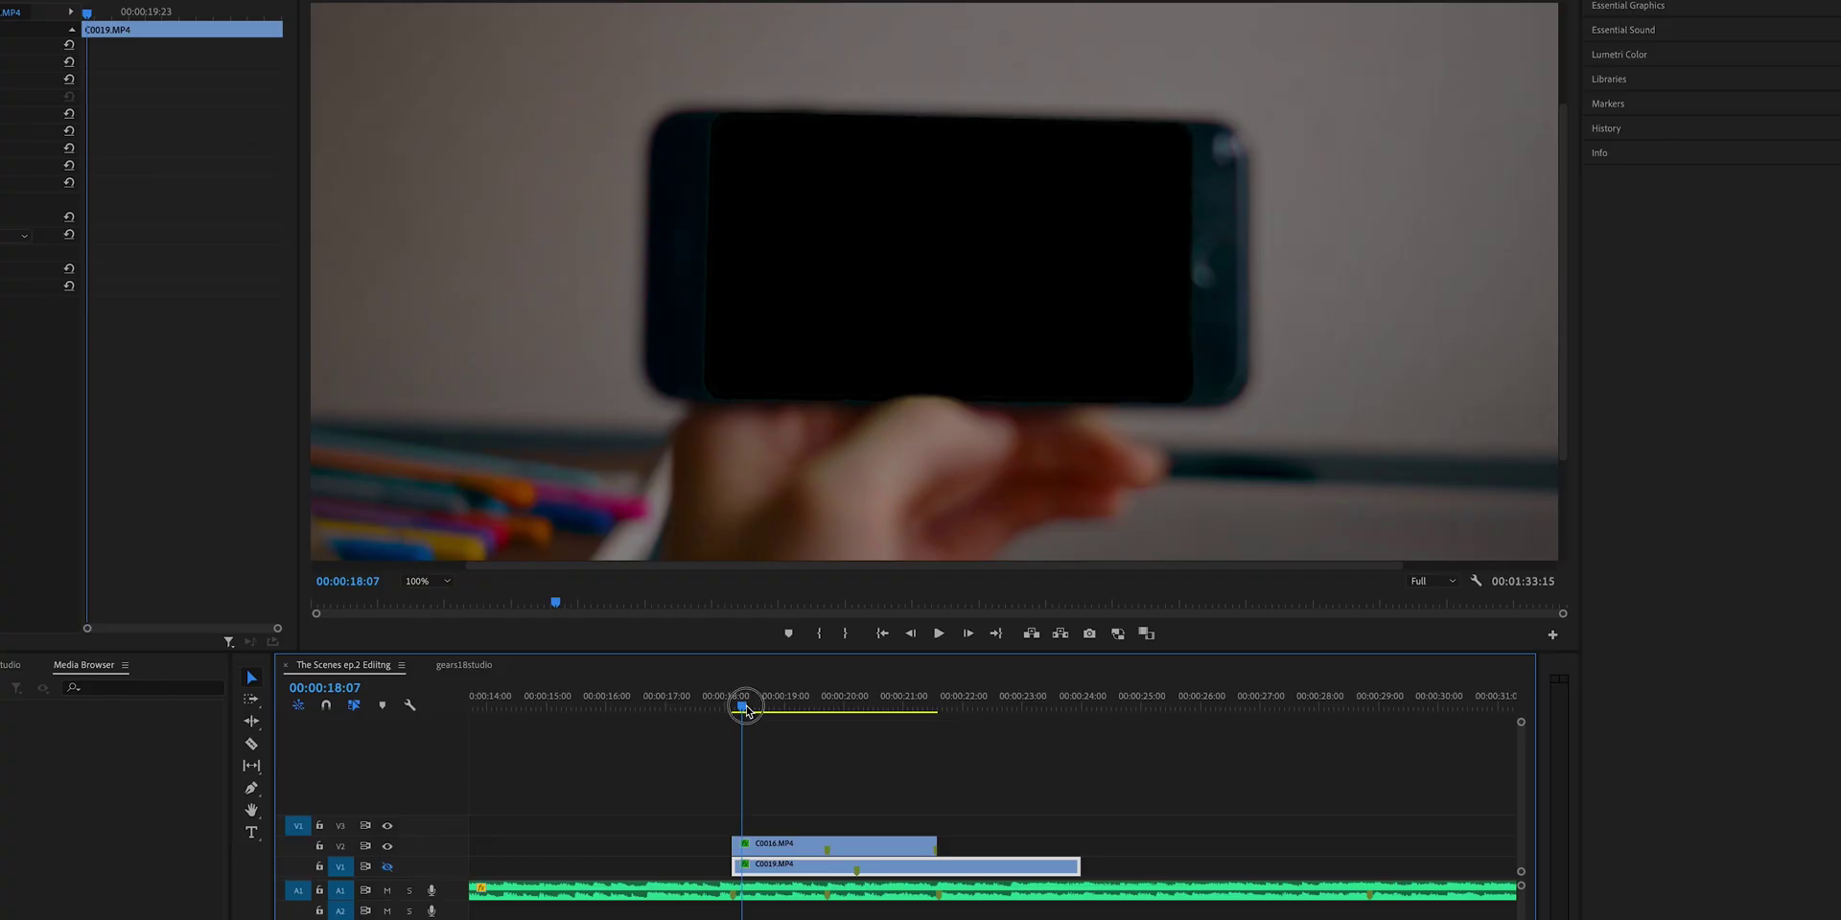
{"action": "left_click_drag", "start_coordinate": [748, 711], "coordinate": [866, 701]}
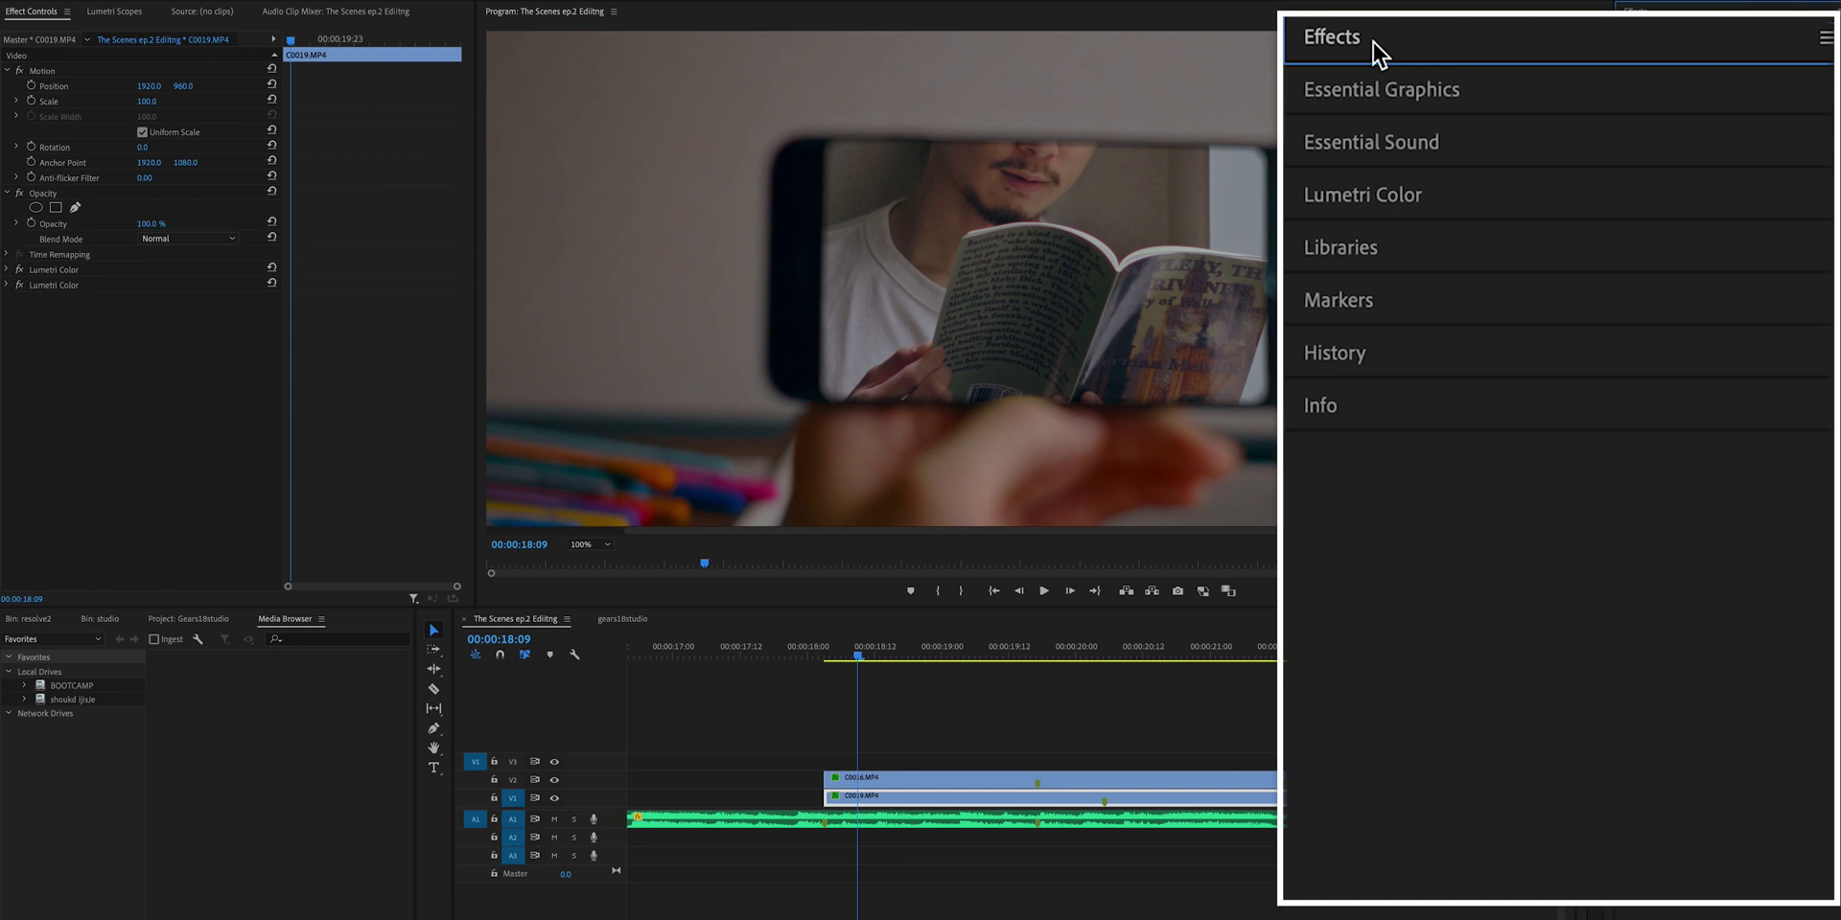
Step: Search the effects for "blur" and apply Gaussian Blur to clip C0019.MP4 on V1
{"action": "left_click", "coordinate": [1372, 42]}
{"action": "left_click", "coordinate": [1373, 84]}
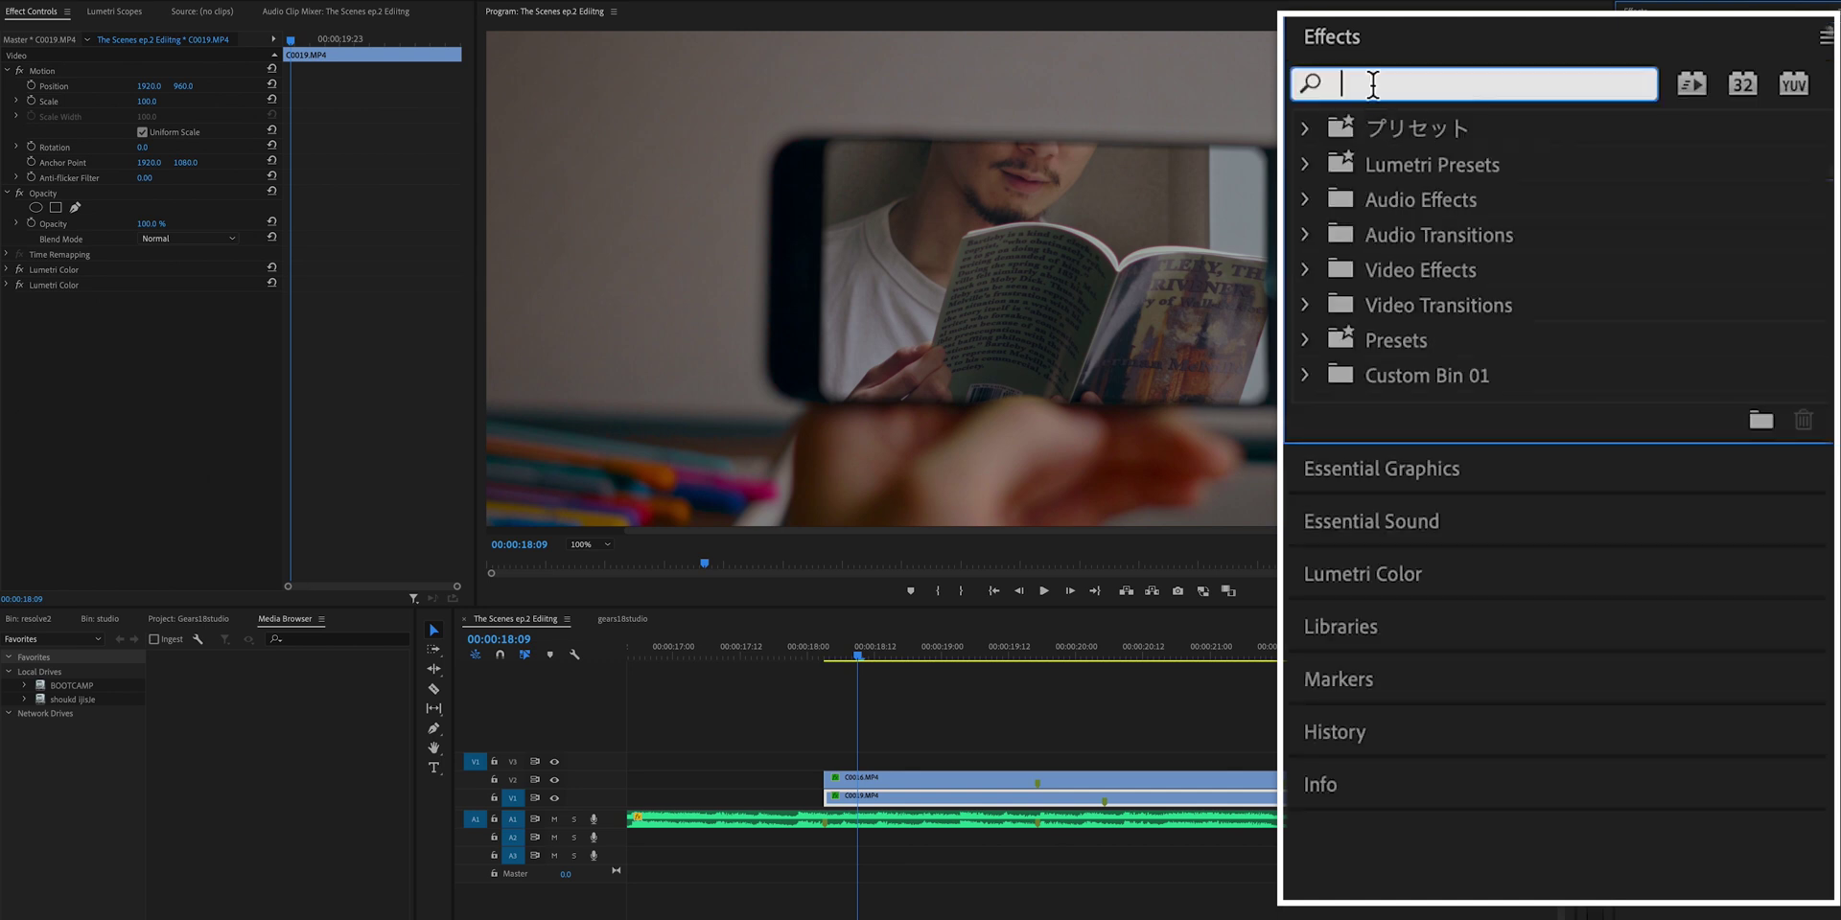
{"action": "type", "text": "blur"}
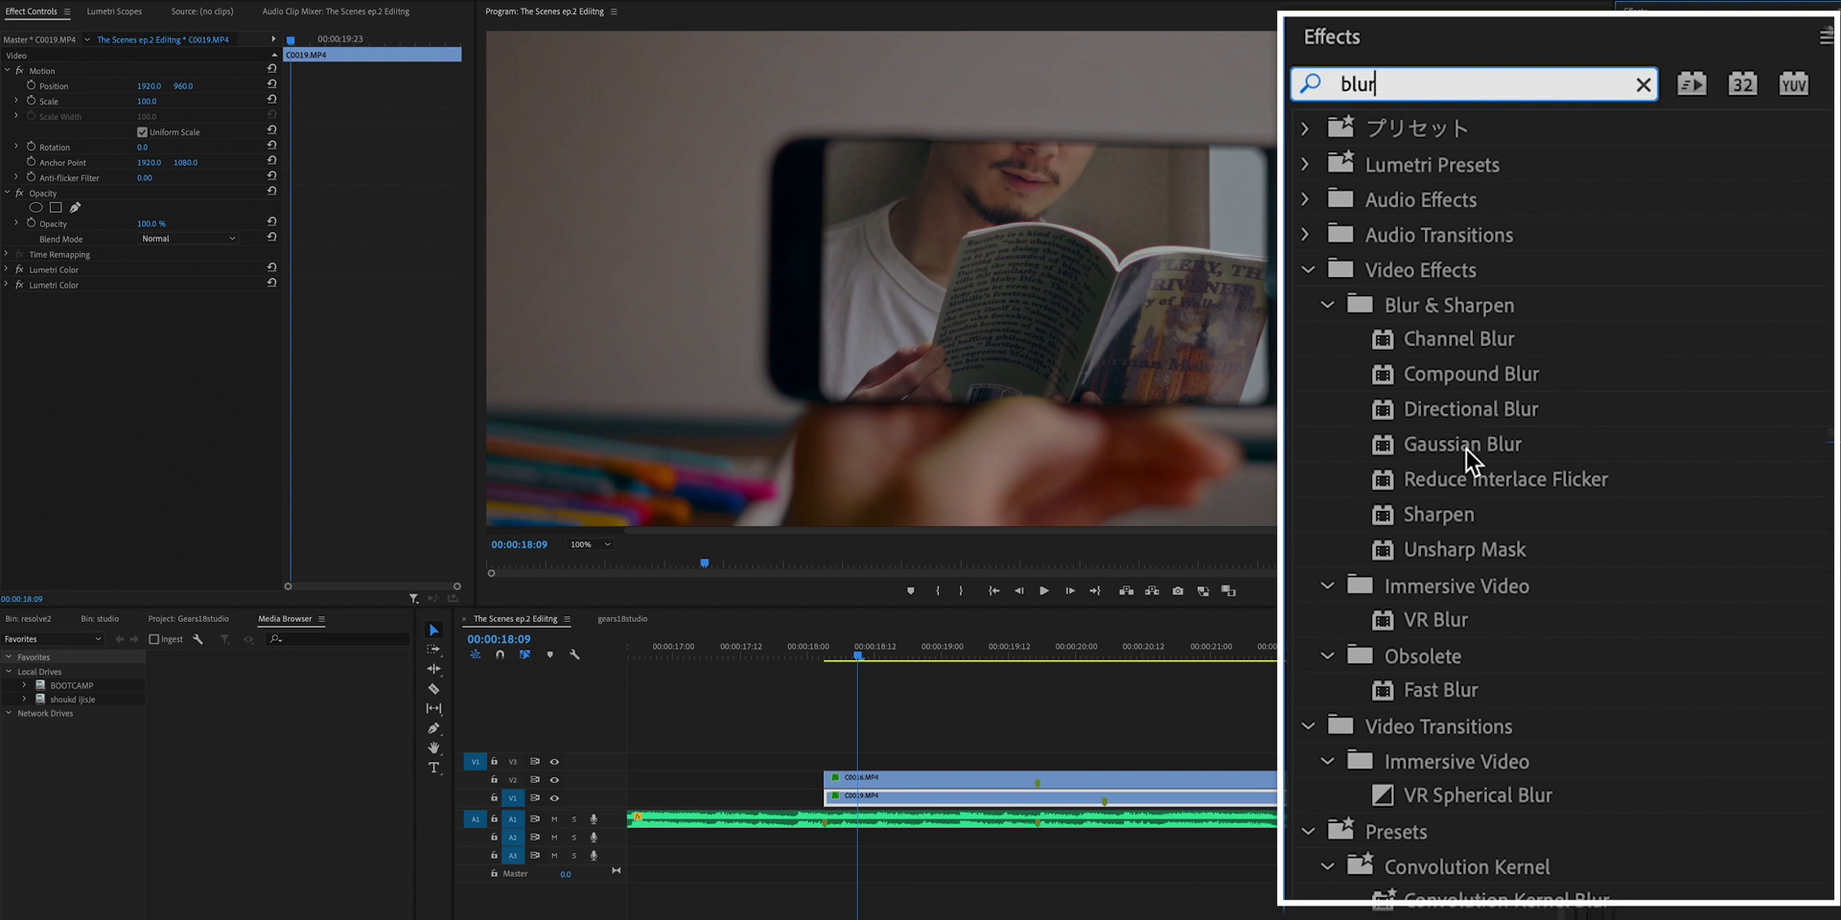
{"action": "left_click_drag", "start_coordinate": [1467, 448], "coordinate": [912, 729]}
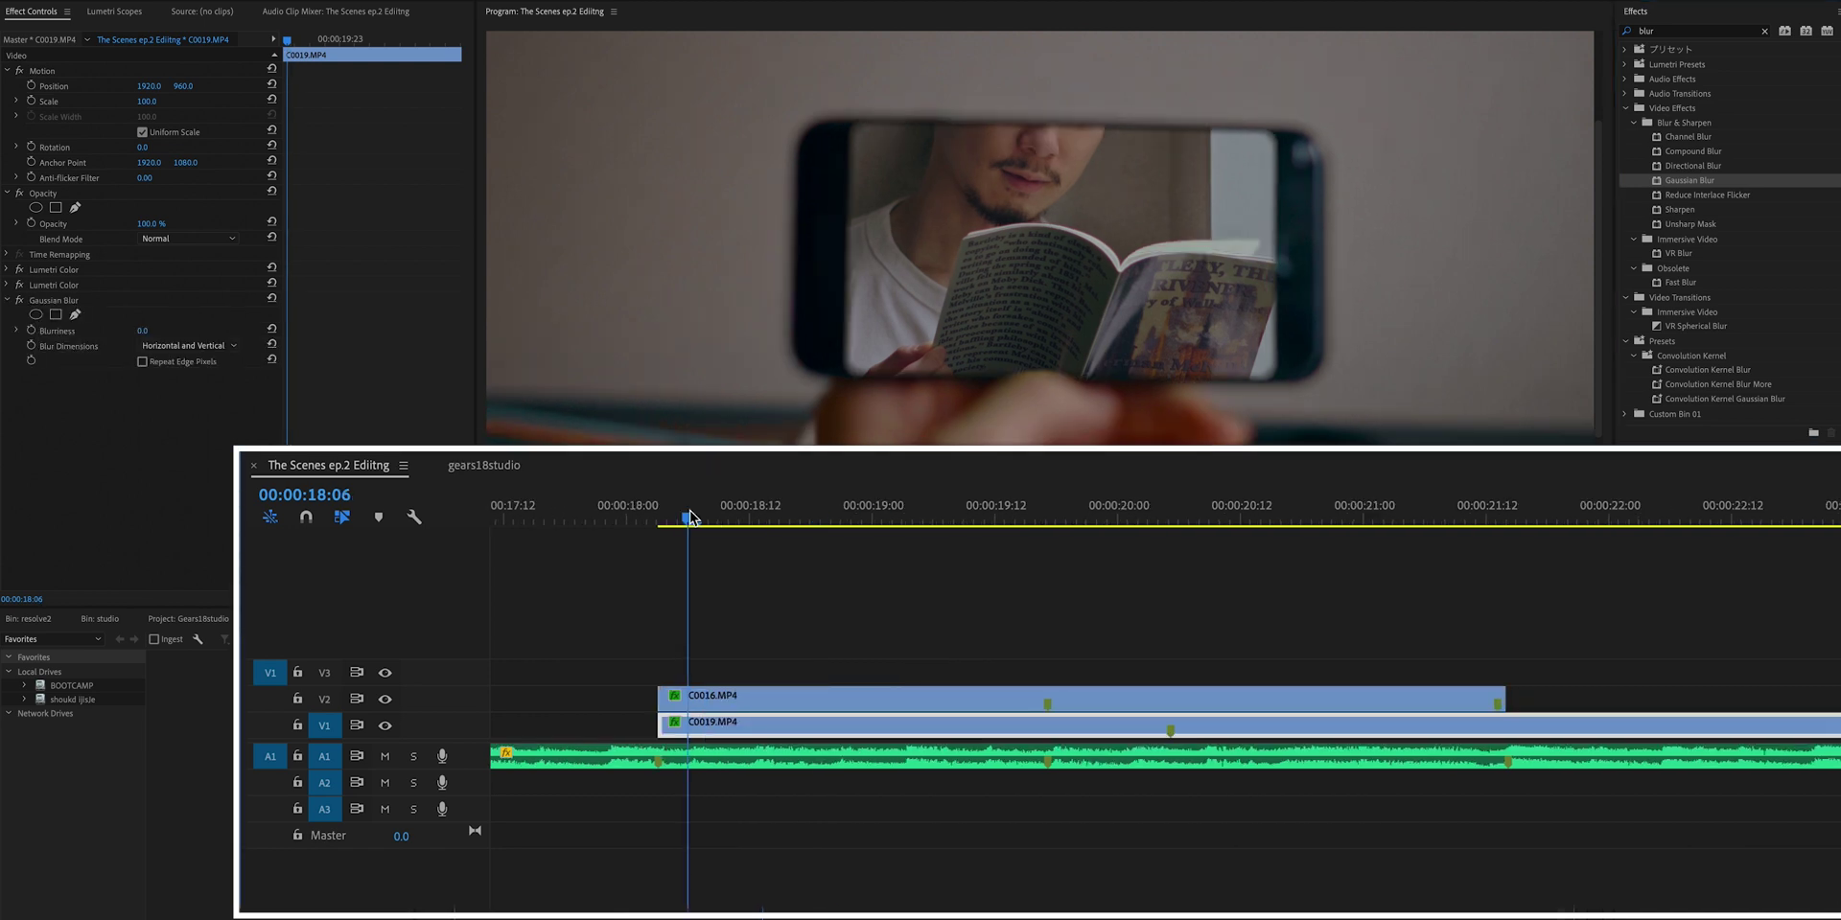
Step: Keyframe C0019.MP4's Gaussian Blur Blurriness at 0 on the 00:00:20:05 marker and increase it at the clip's start, 00:00:18:03
{"action": "left_click", "coordinate": [836, 499]}
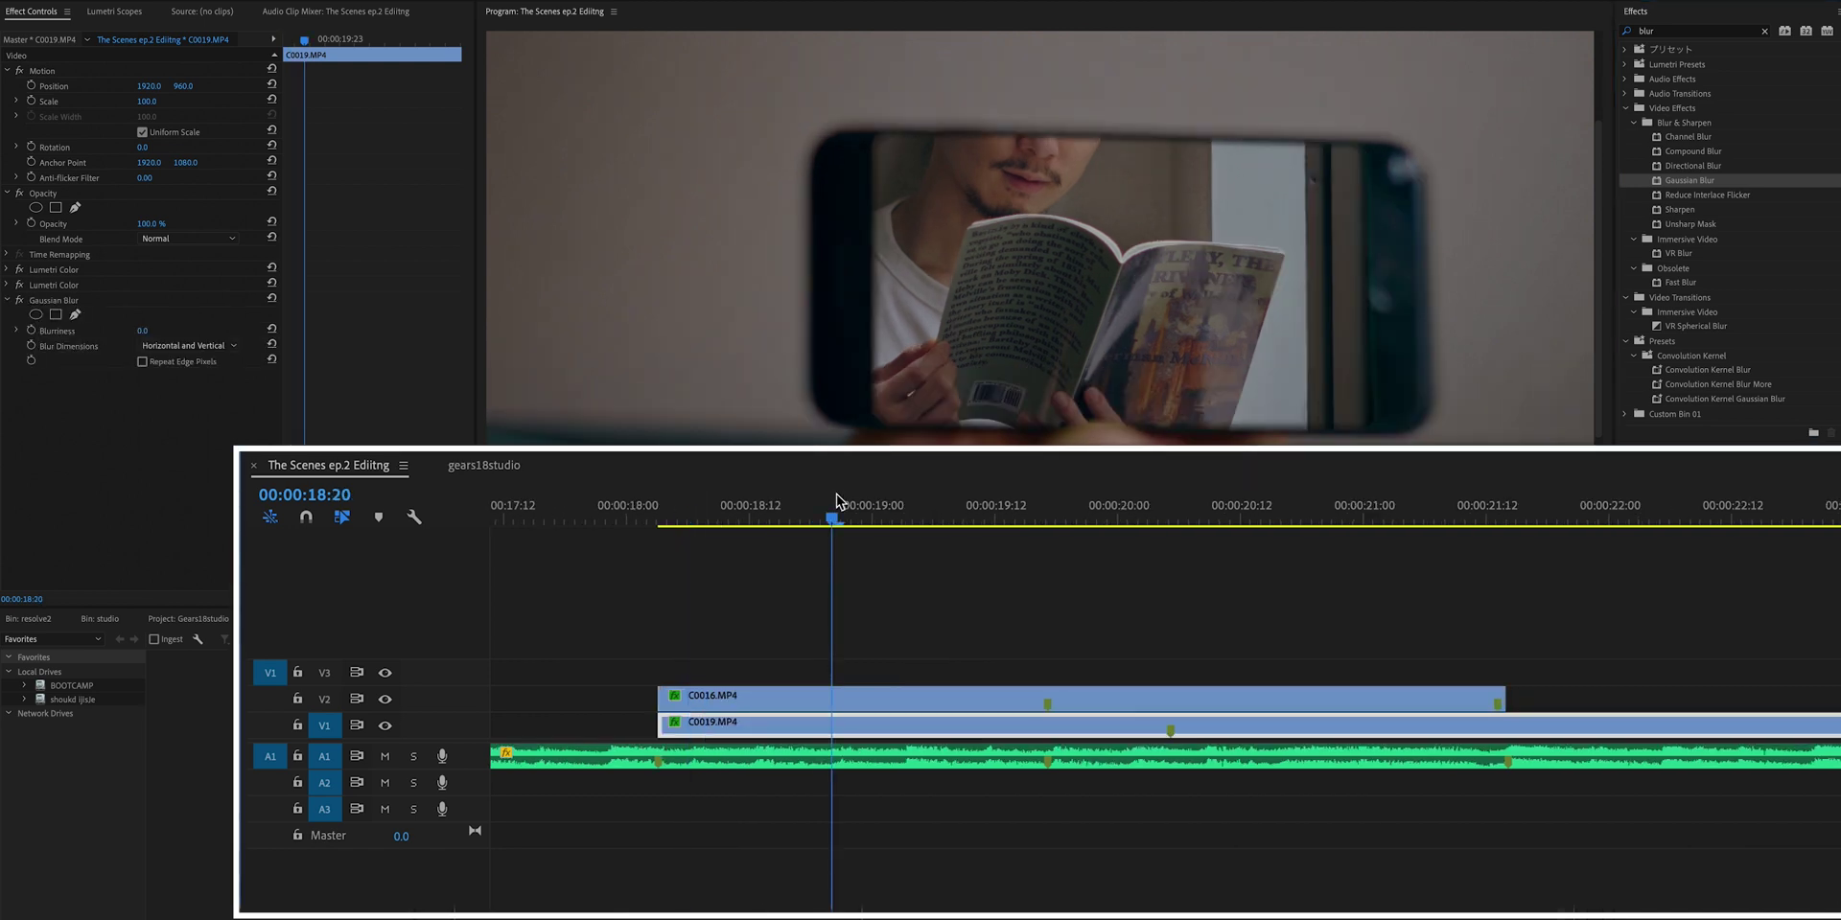
{"action": "left_click", "coordinate": [1174, 508]}
{"action": "key", "text": "="}
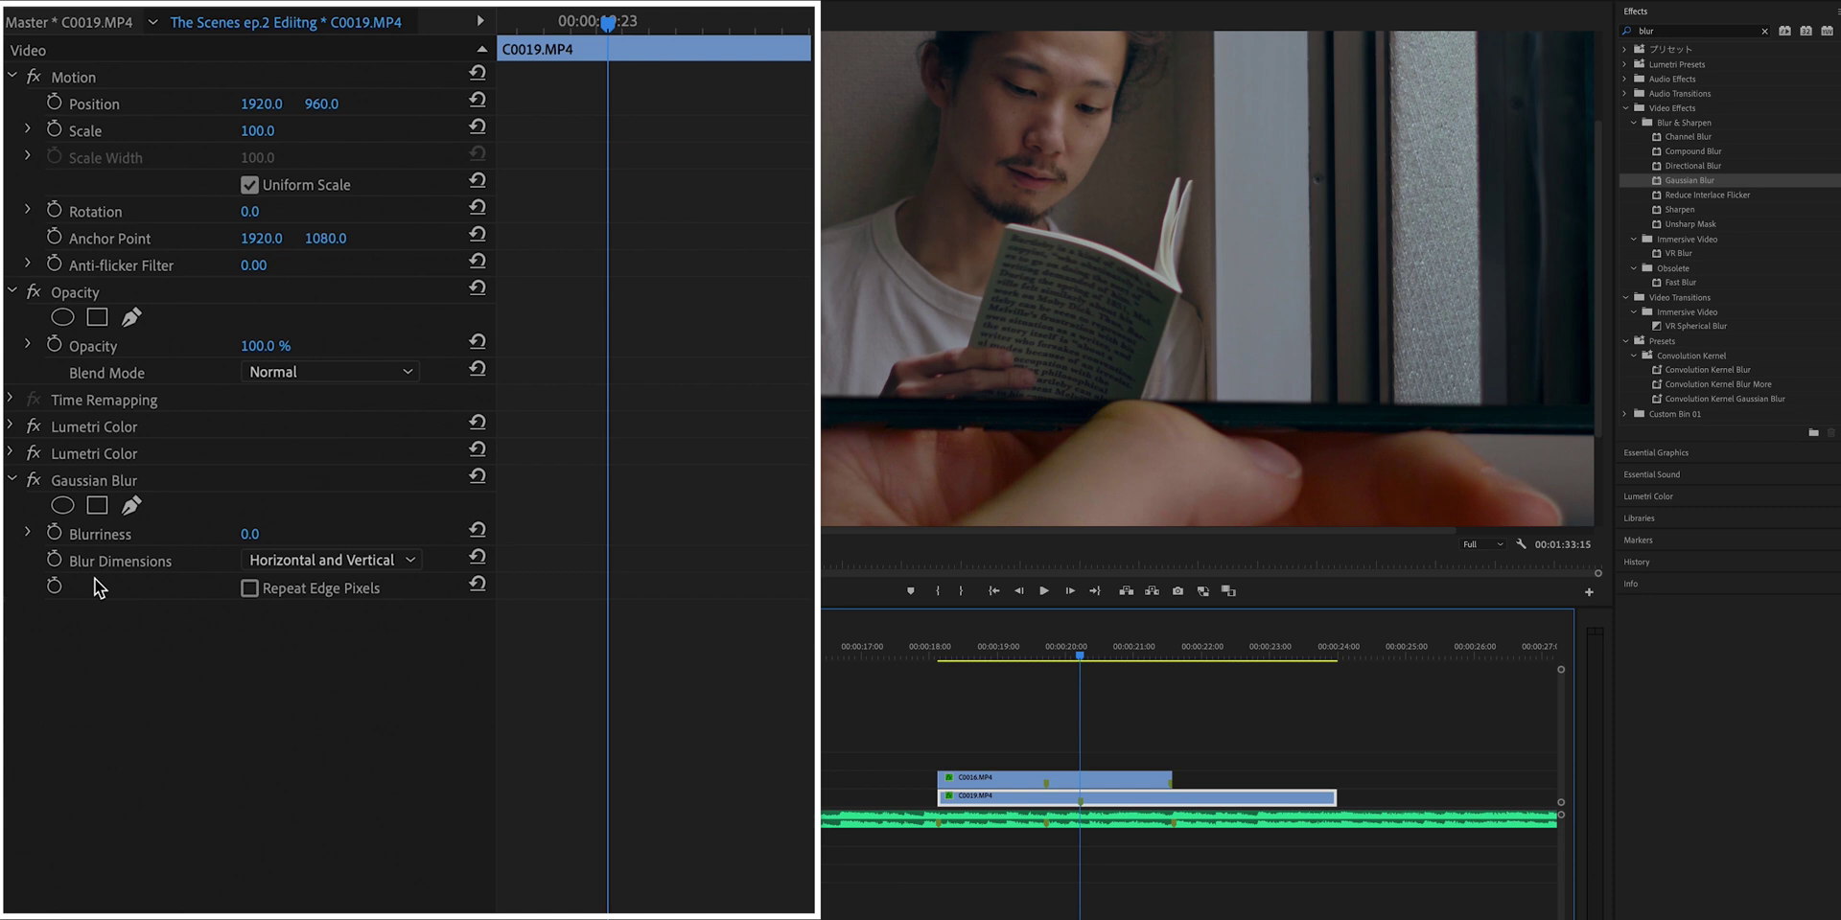
{"action": "key", "text": "="}
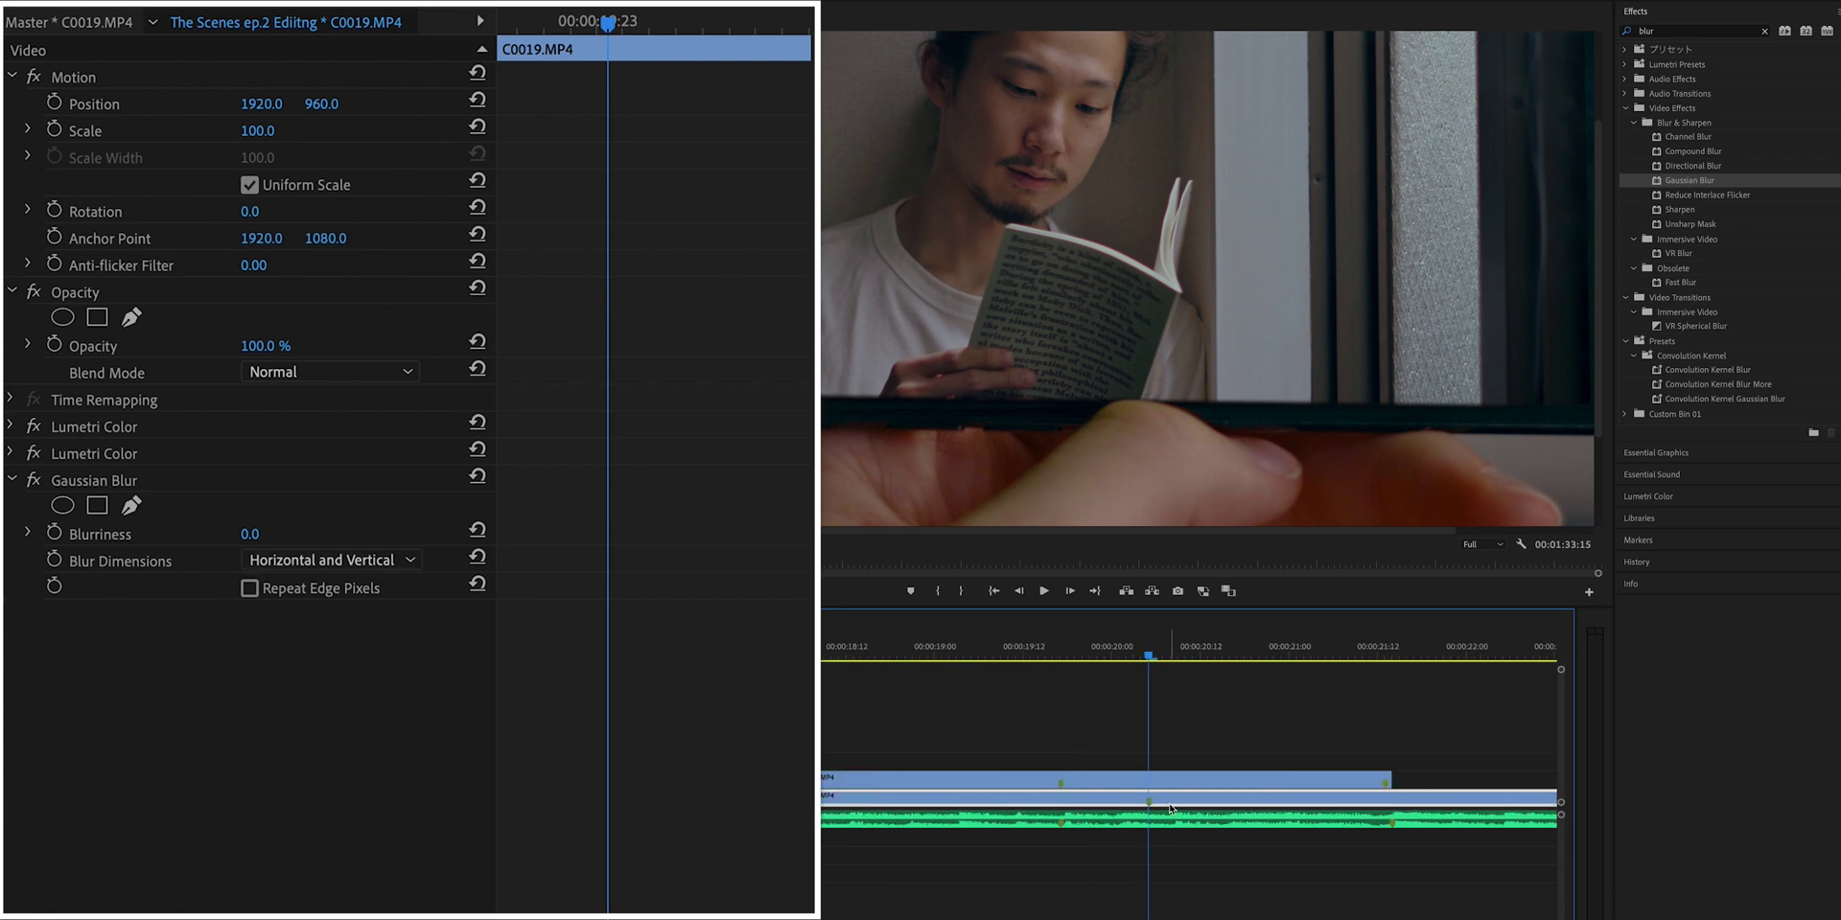
{"action": "left_click", "coordinate": [53, 533]}
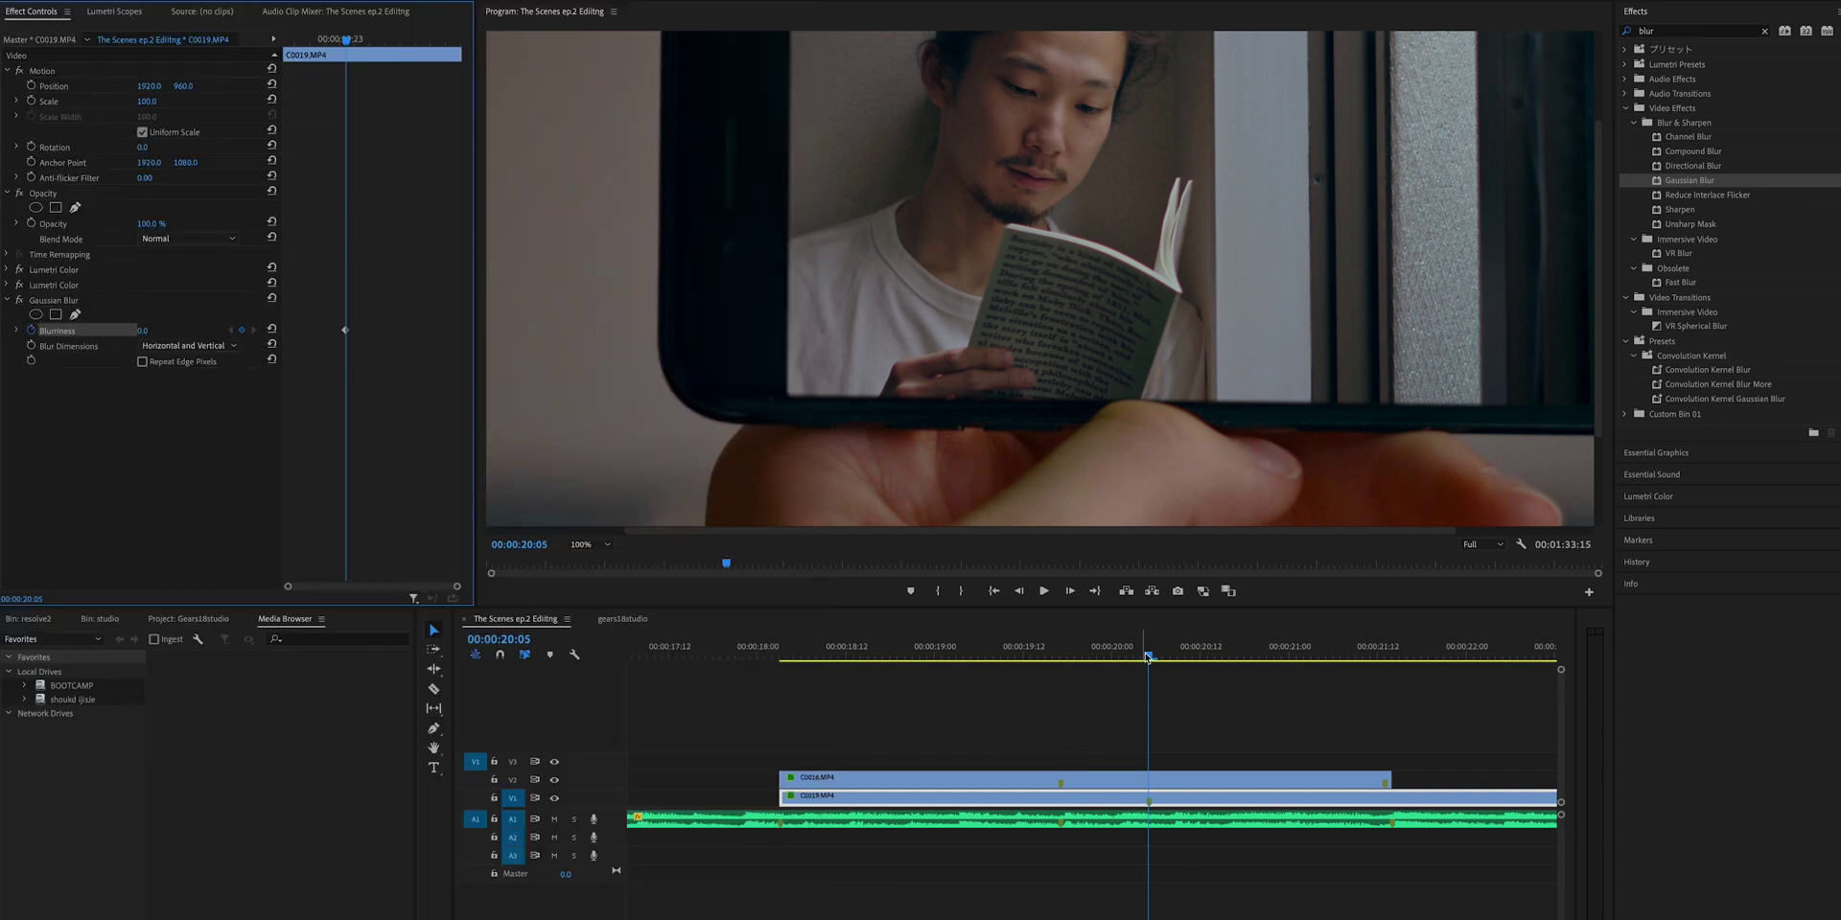
{"action": "left_click_drag", "start_coordinate": [1147, 657], "coordinate": [776, 660]}
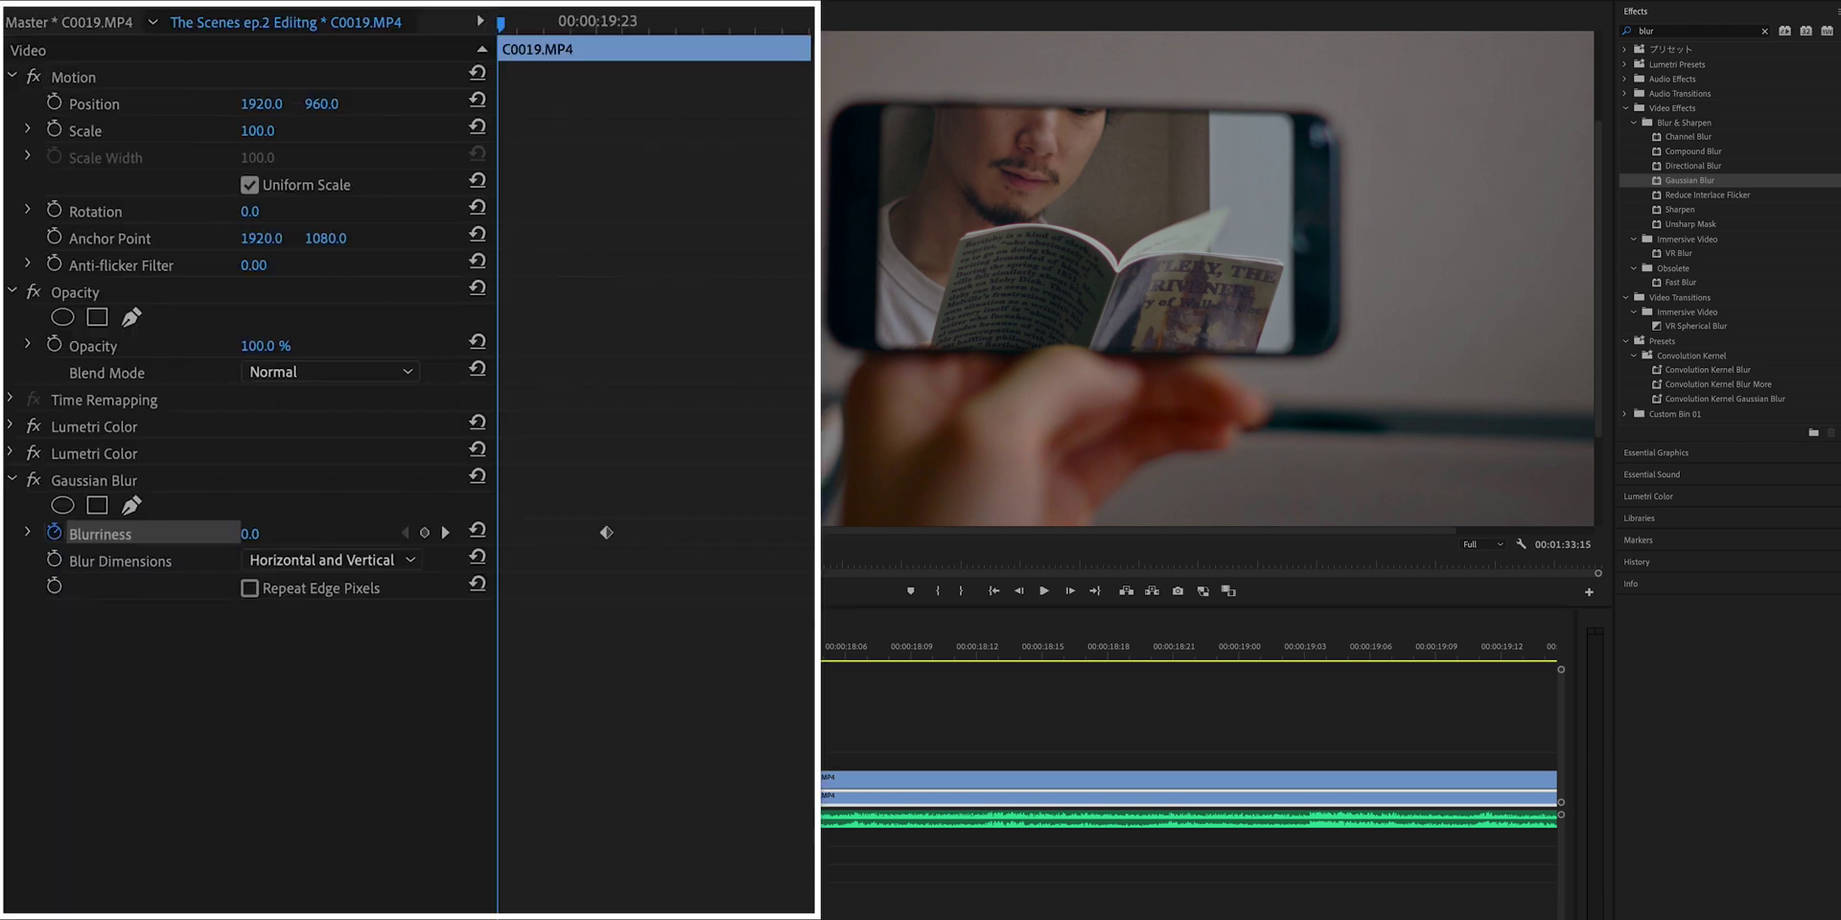
{"action": "left_click_drag", "start_coordinate": [249, 534], "coordinate": [327, 534]}
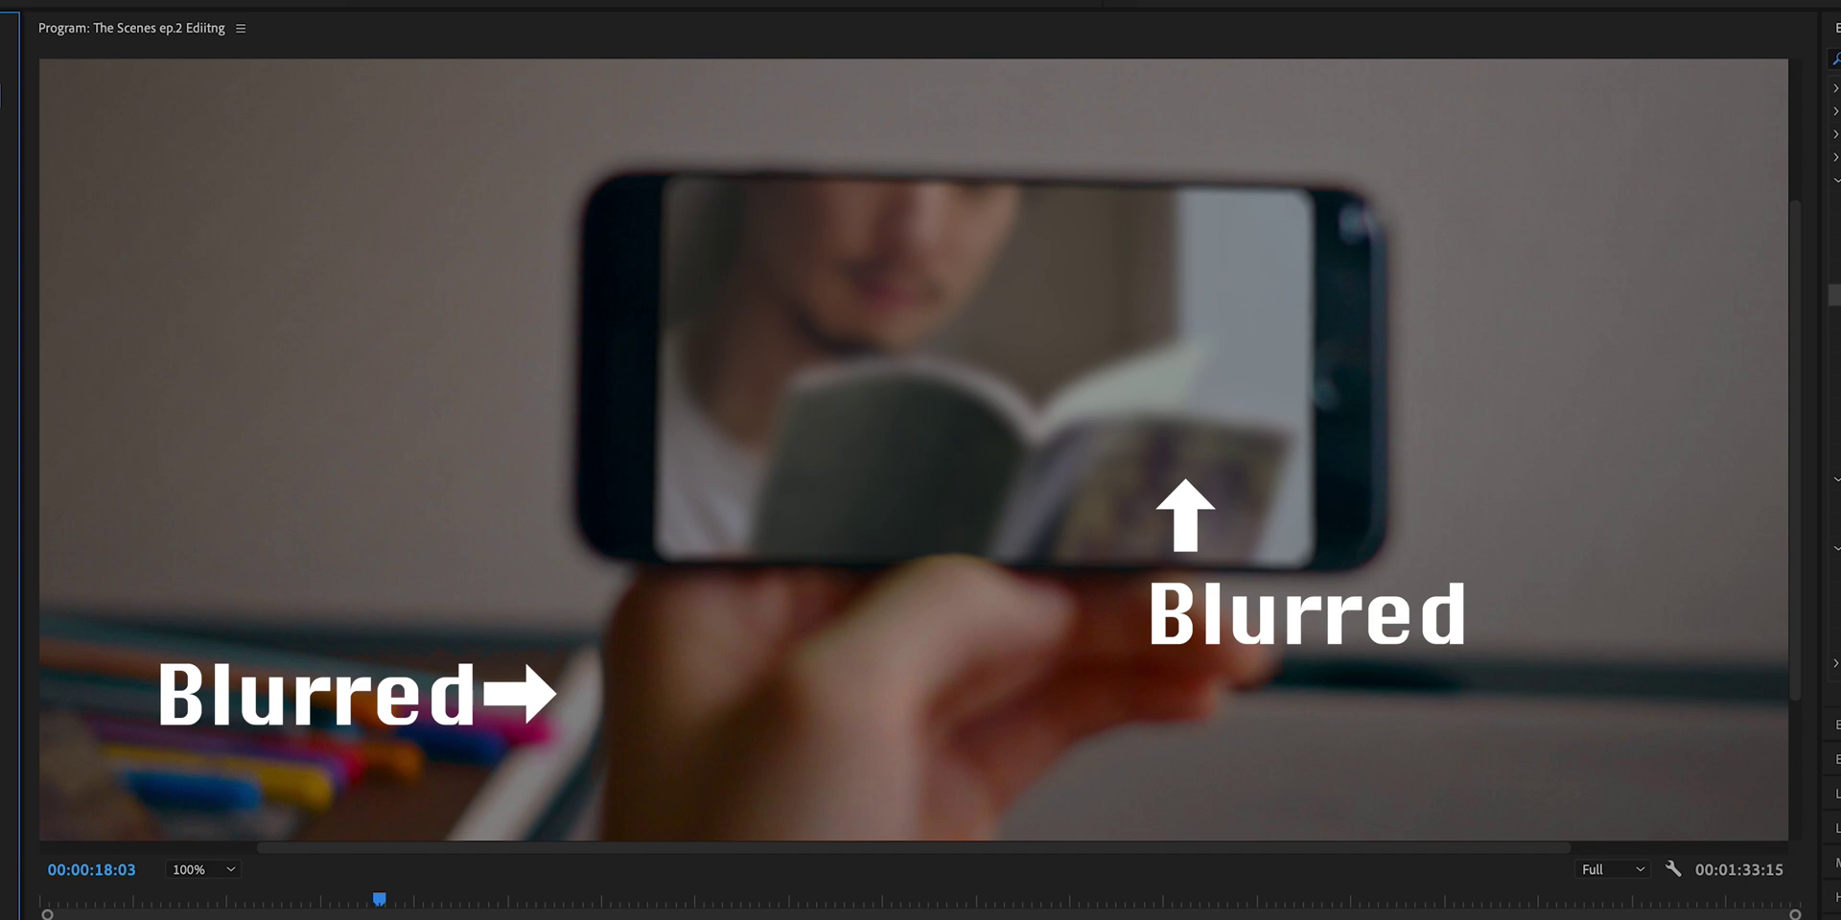